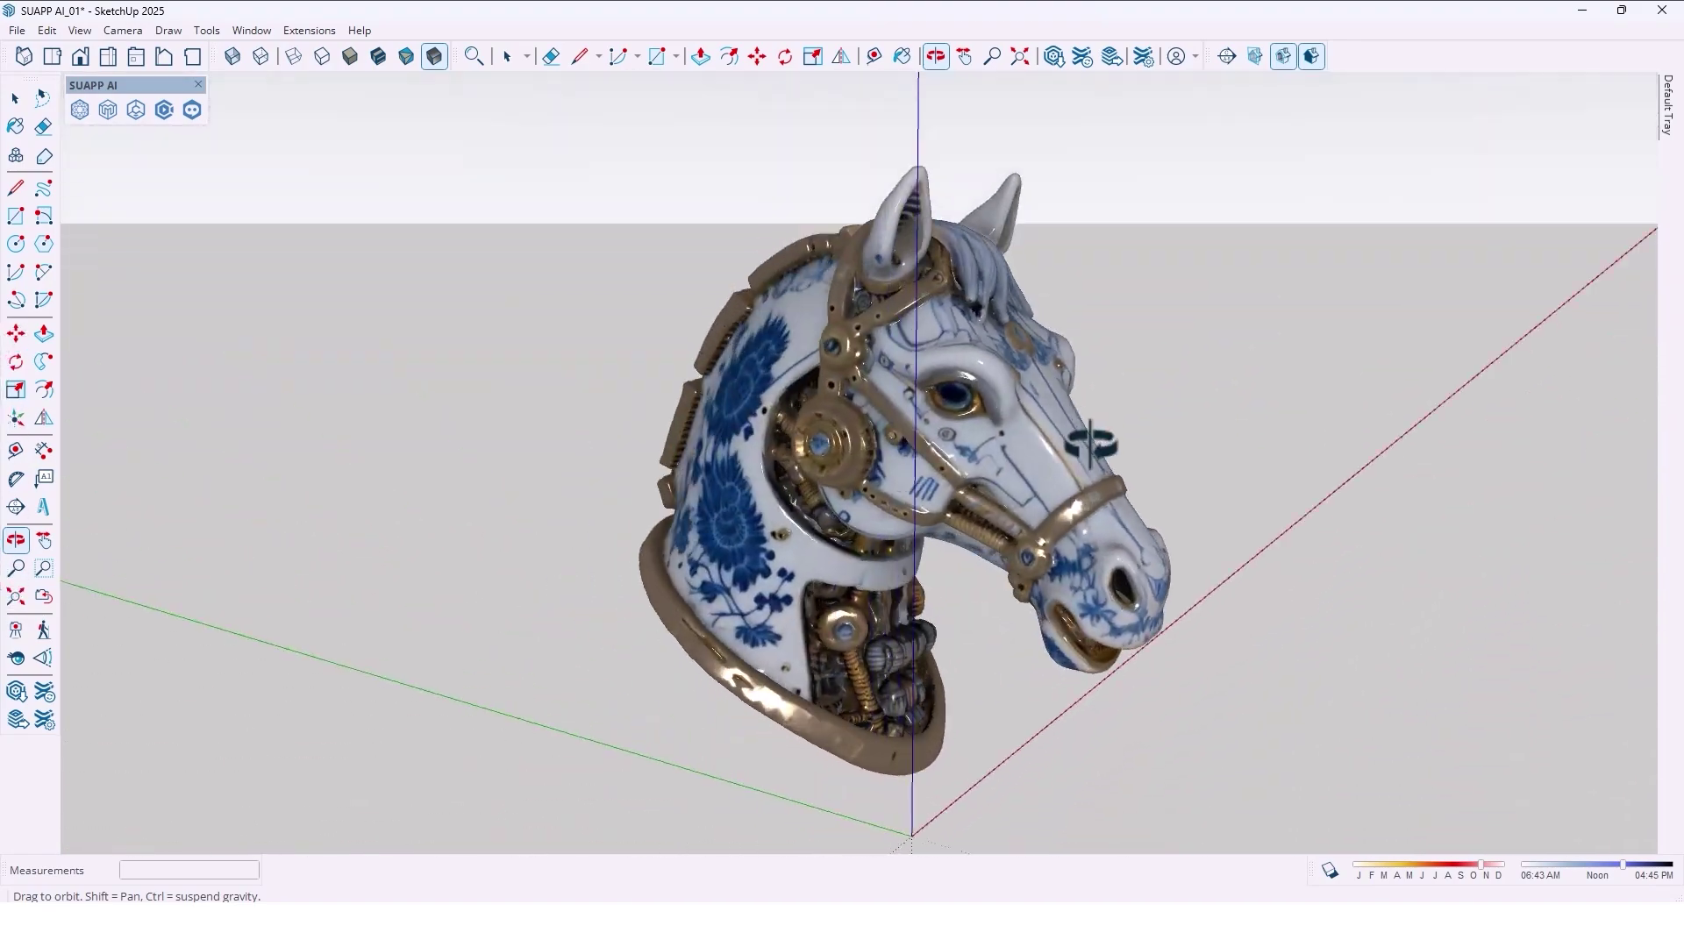
- Orbit the horse head and the woman's bust models to front views
key(space)
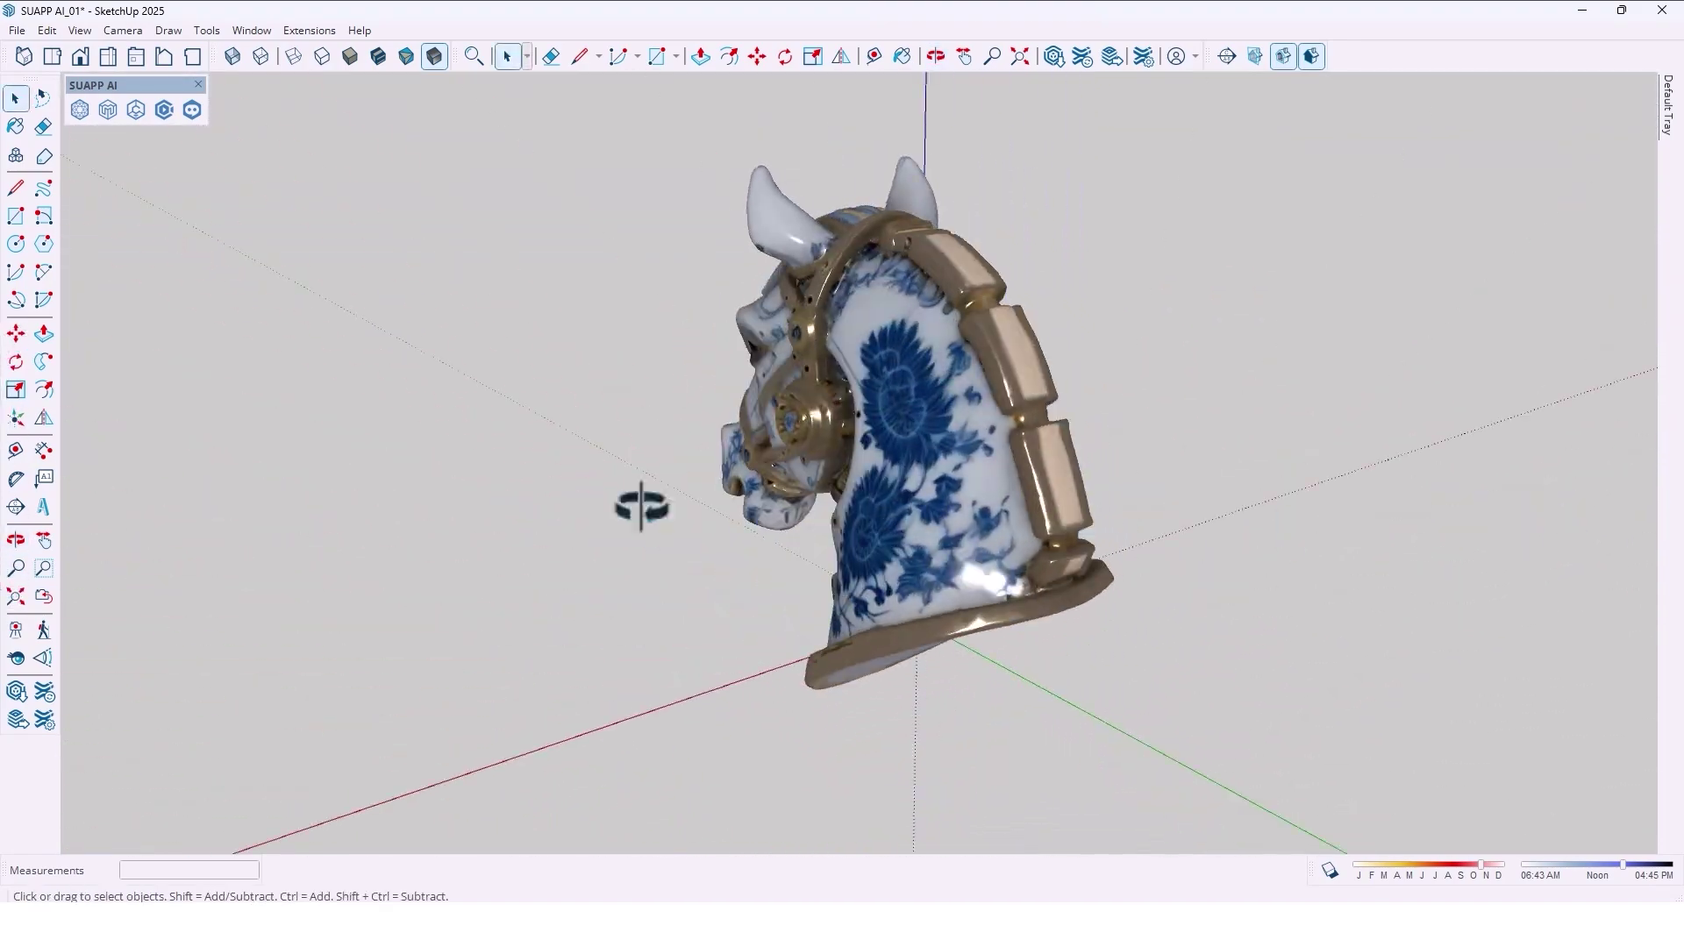
middle_drag(642, 507, 439, 481)
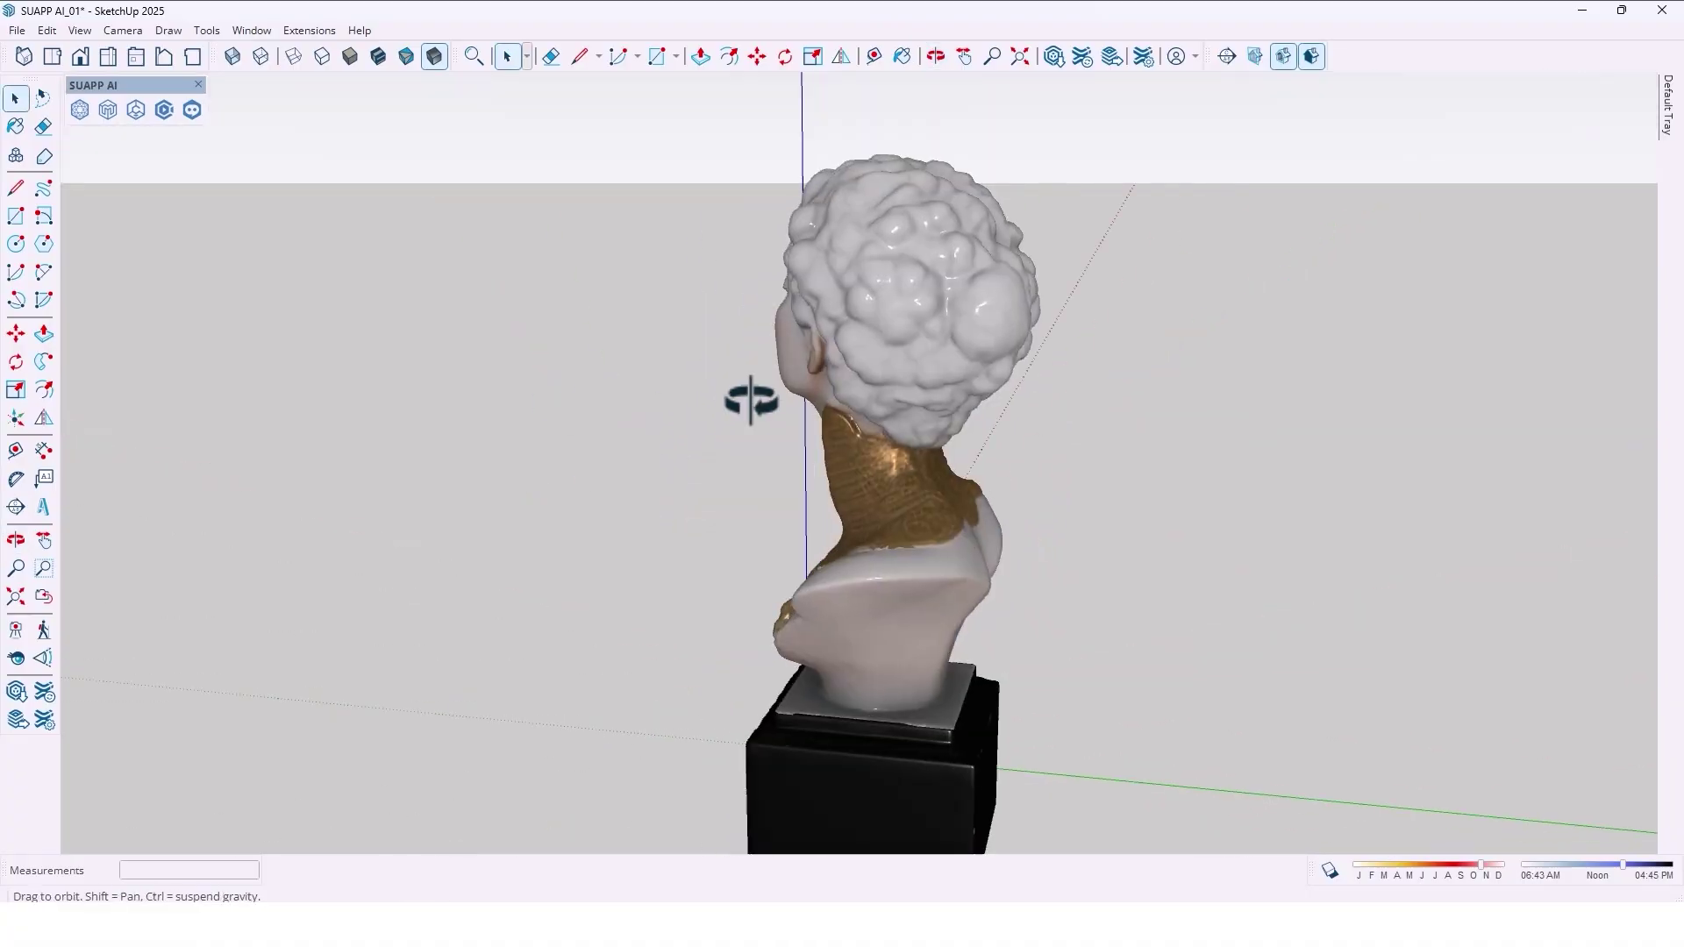
drag(751, 394, 395, 398)
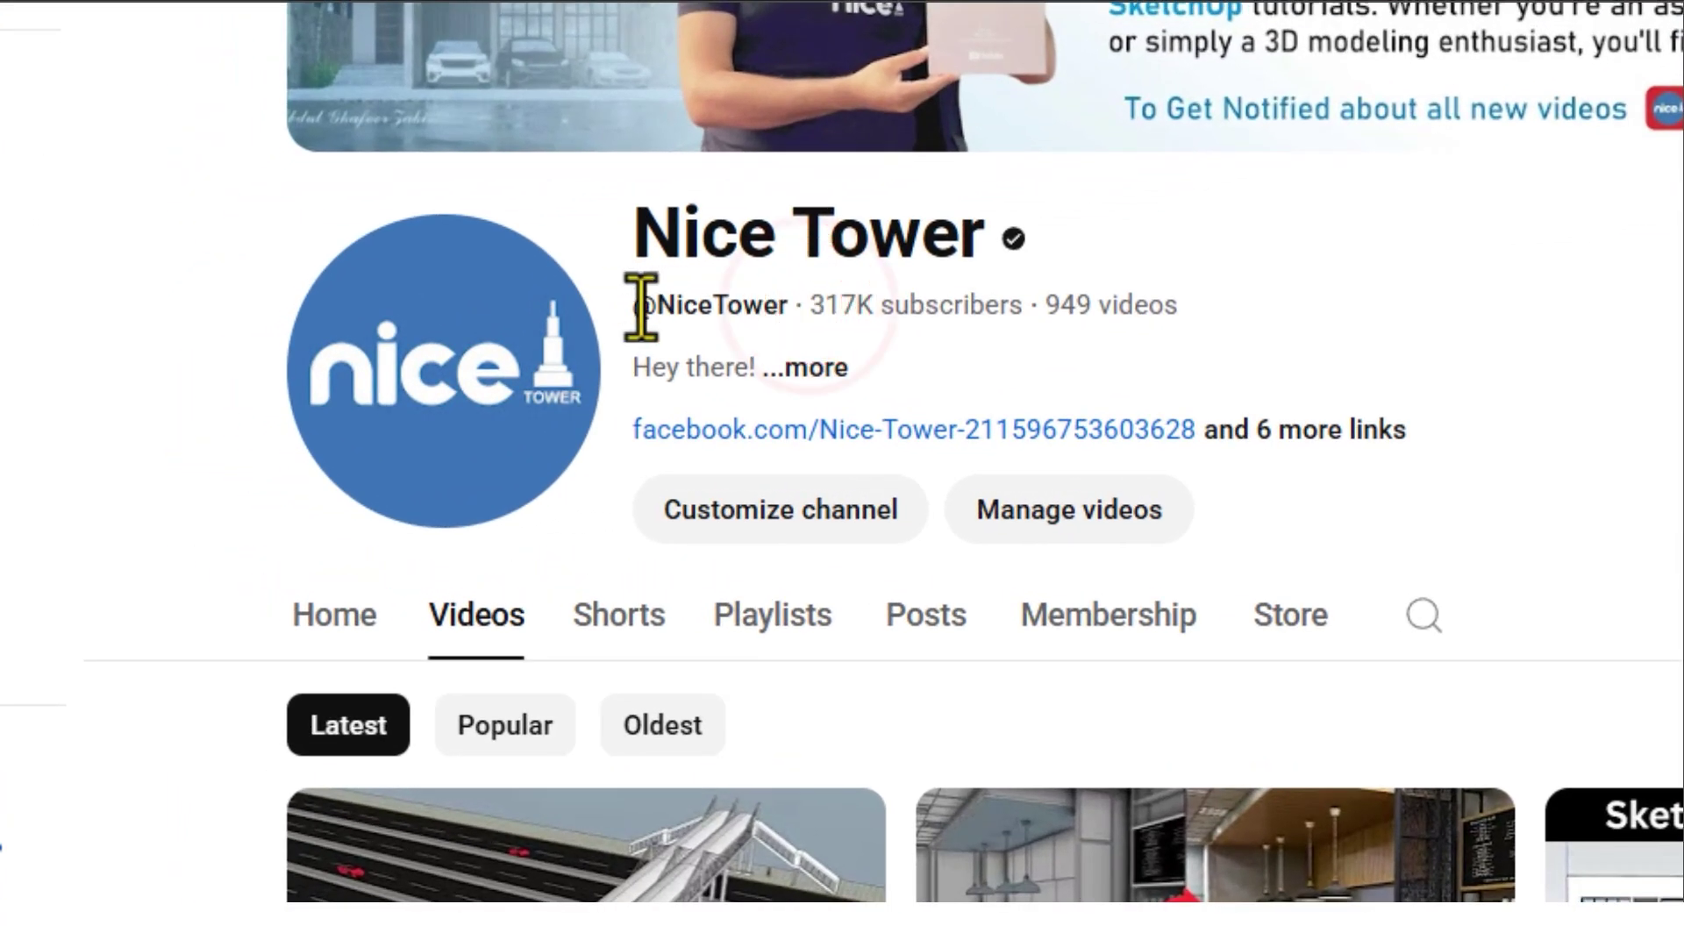
- Highlight the channel's handle, subscriber and video counts, and orbit to a low view of the chair
drag(789, 304, 1176, 301)
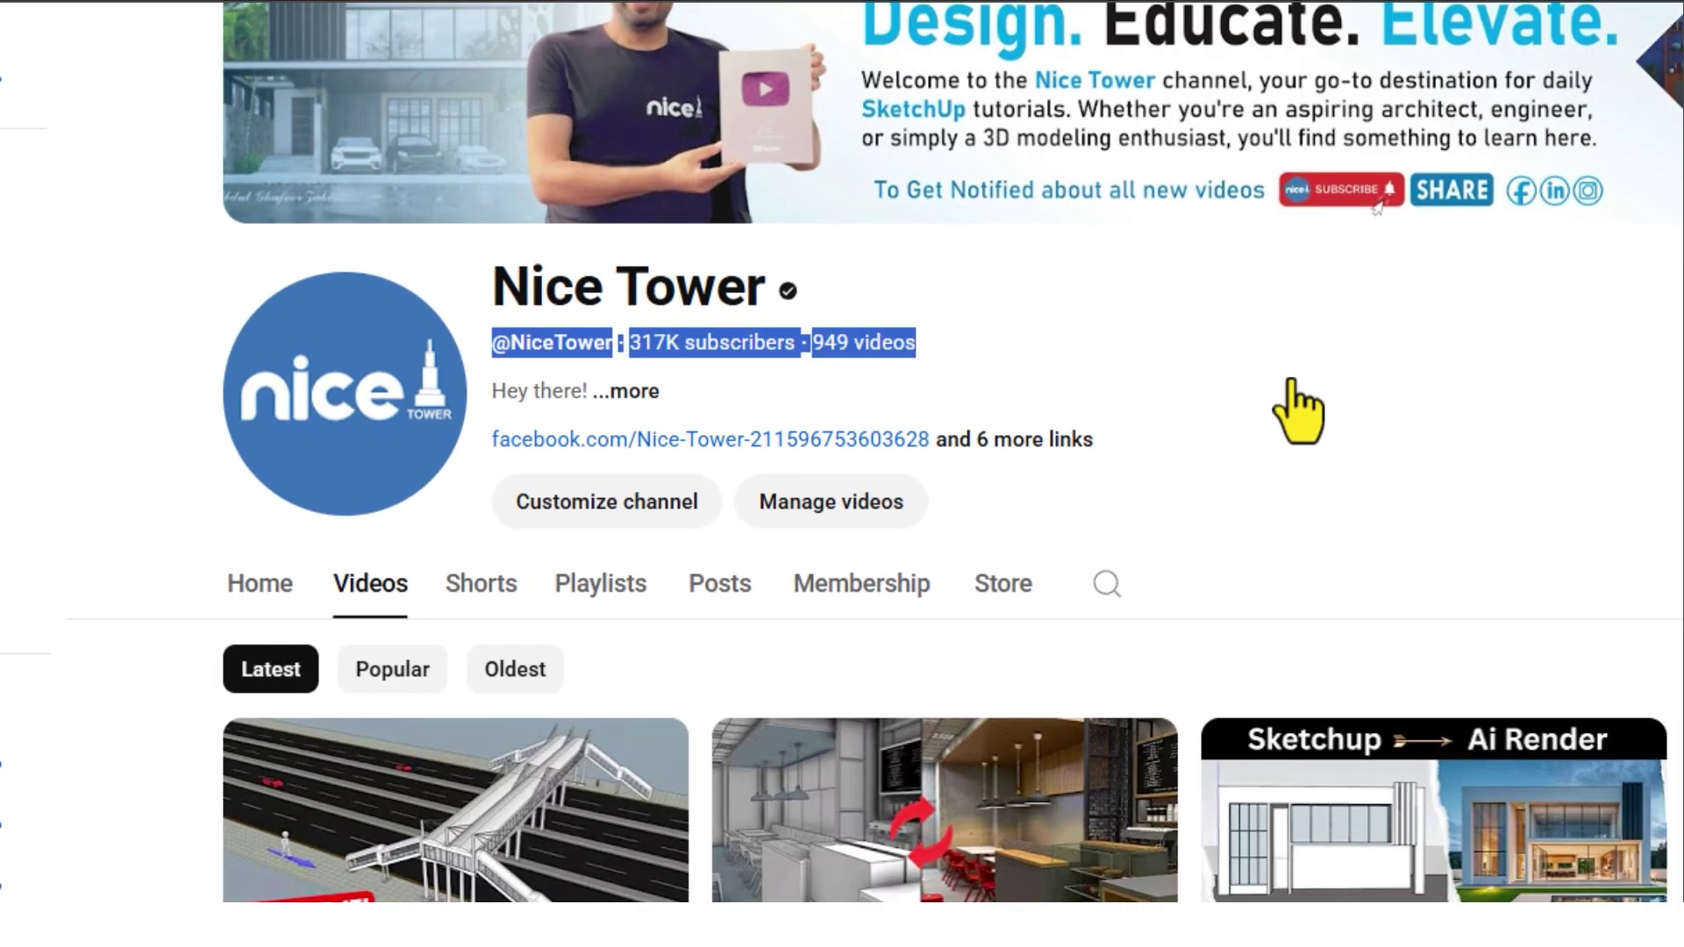
click(1286, 381)
scroll(1307, 438, down, 7)
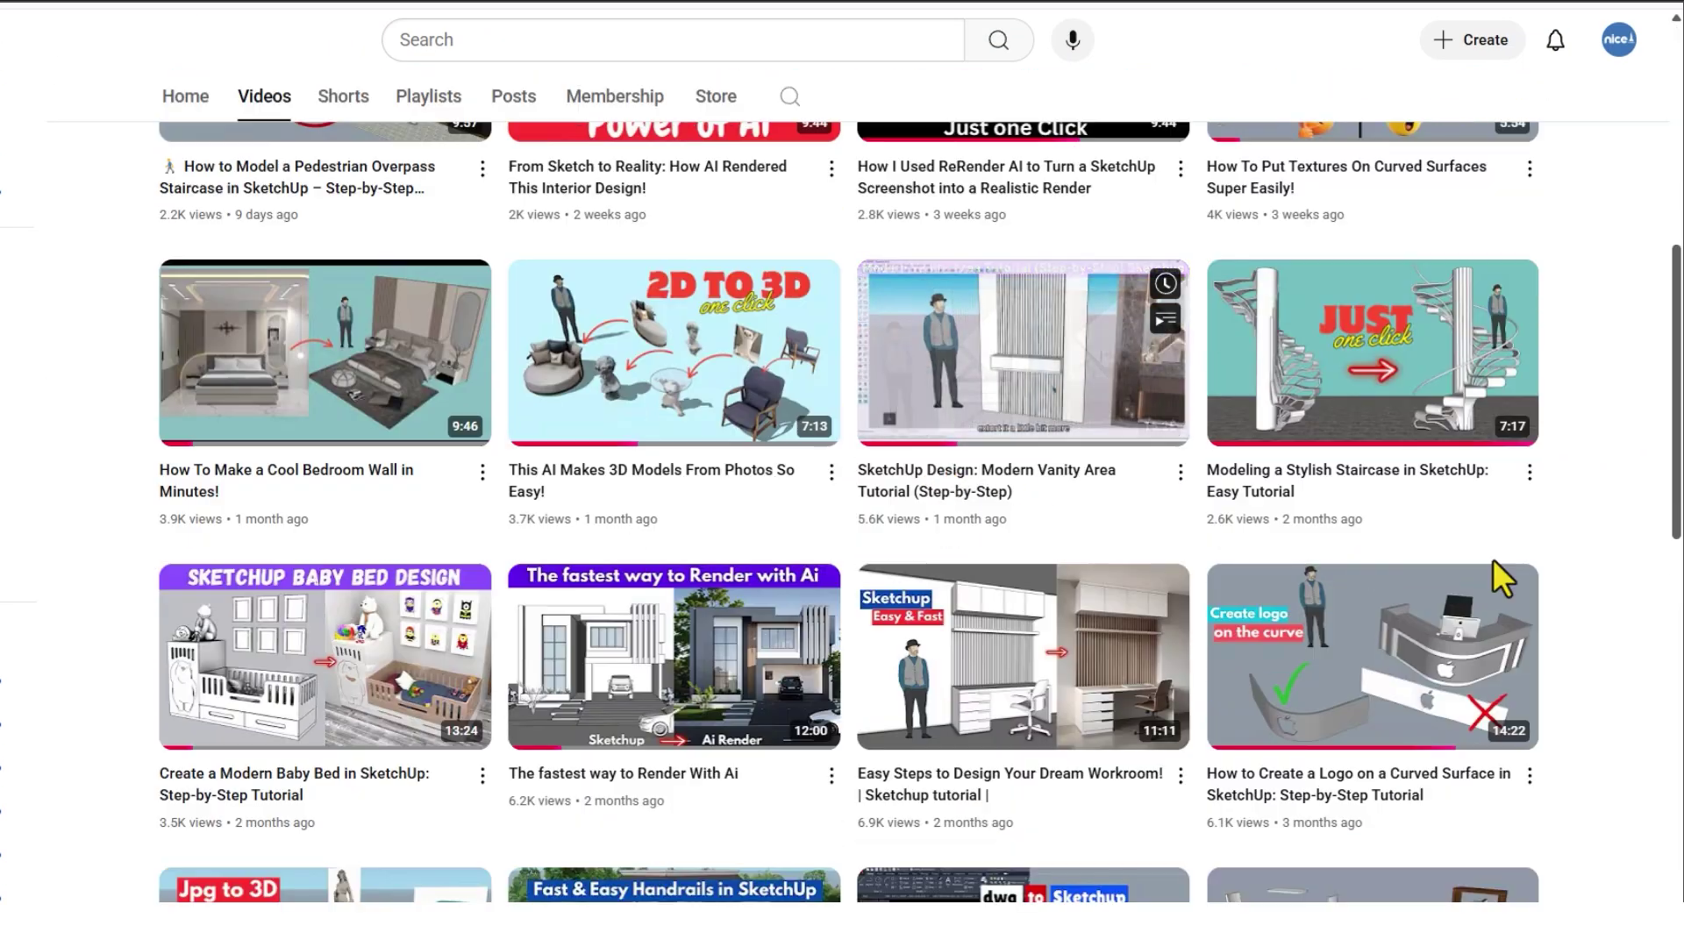
scroll(1617, 572, down, 9)
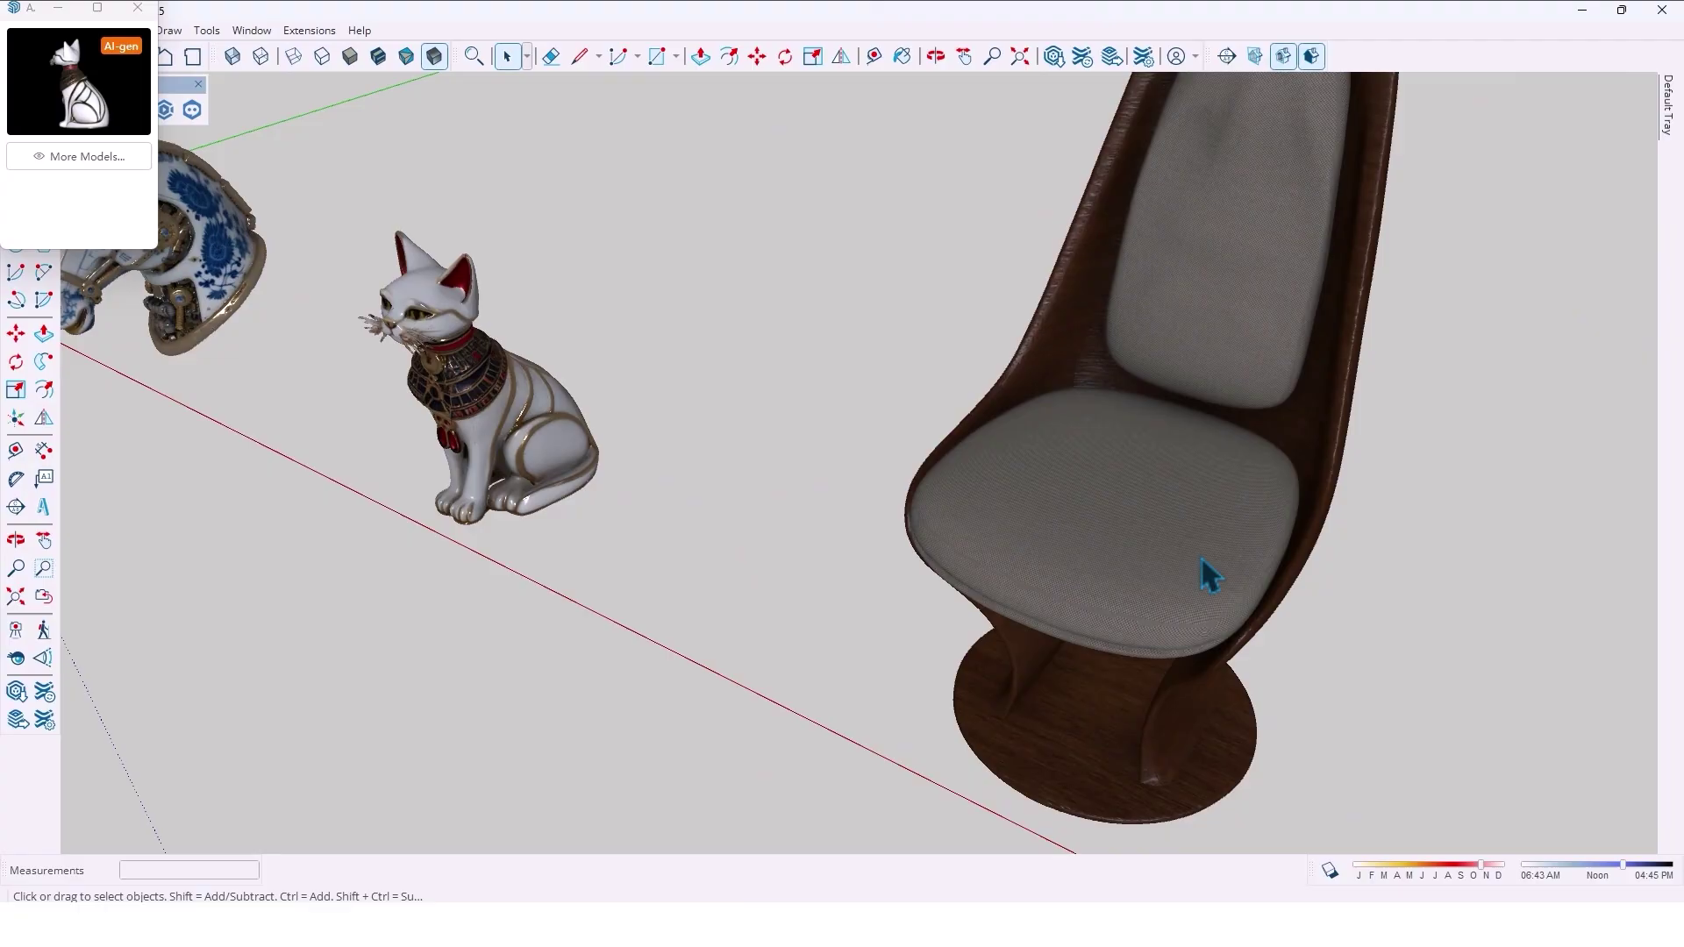
scroll(1202, 561, up, 10)
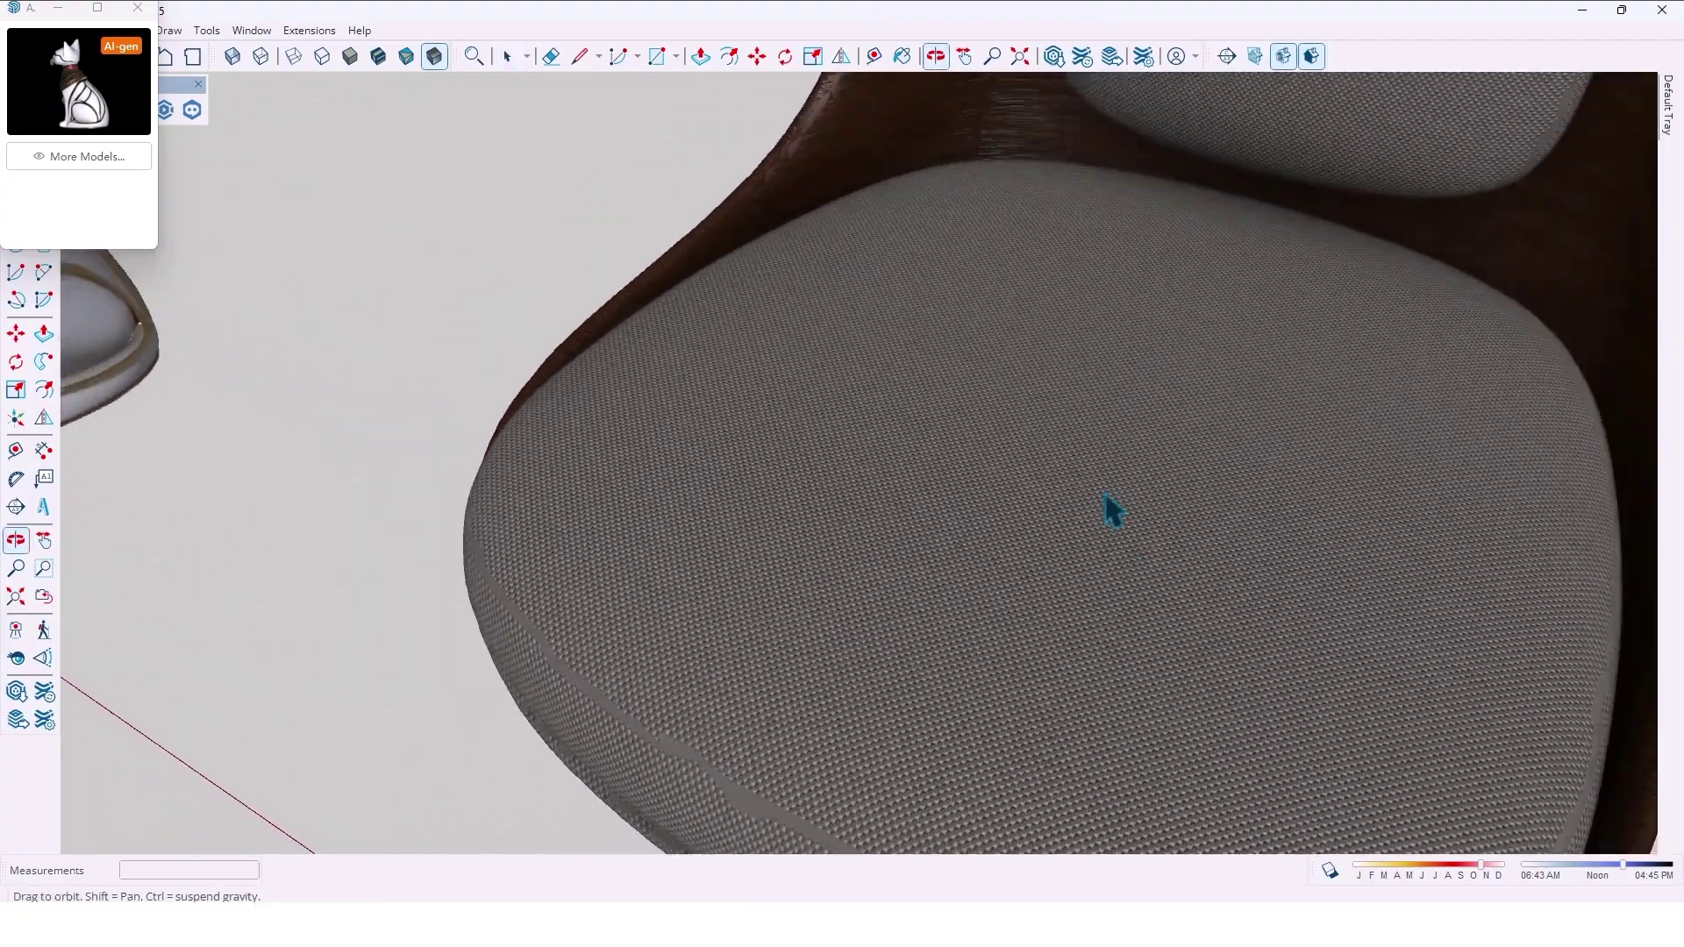
scroll(977, 639, down, 5)
mouse_move(977, 639)
mouse_down()
mouse_move(1091, 354)
mouse_move(549, 433)
mouse_move(1338, 418)
mouse_move(1194, 428)
mouse_move(1097, 491)
mouse_move(1097, 404)
mouse_move(245, 440)
mouse_move(394, 509)
mouse_move(795, 550)
mouse_up()
scroll(1035, 443, up, 3)
scroll(1035, 443, down, 5)
scroll(1096, 492, up, 3)
scroll(1096, 404, up, 2)
key(space)
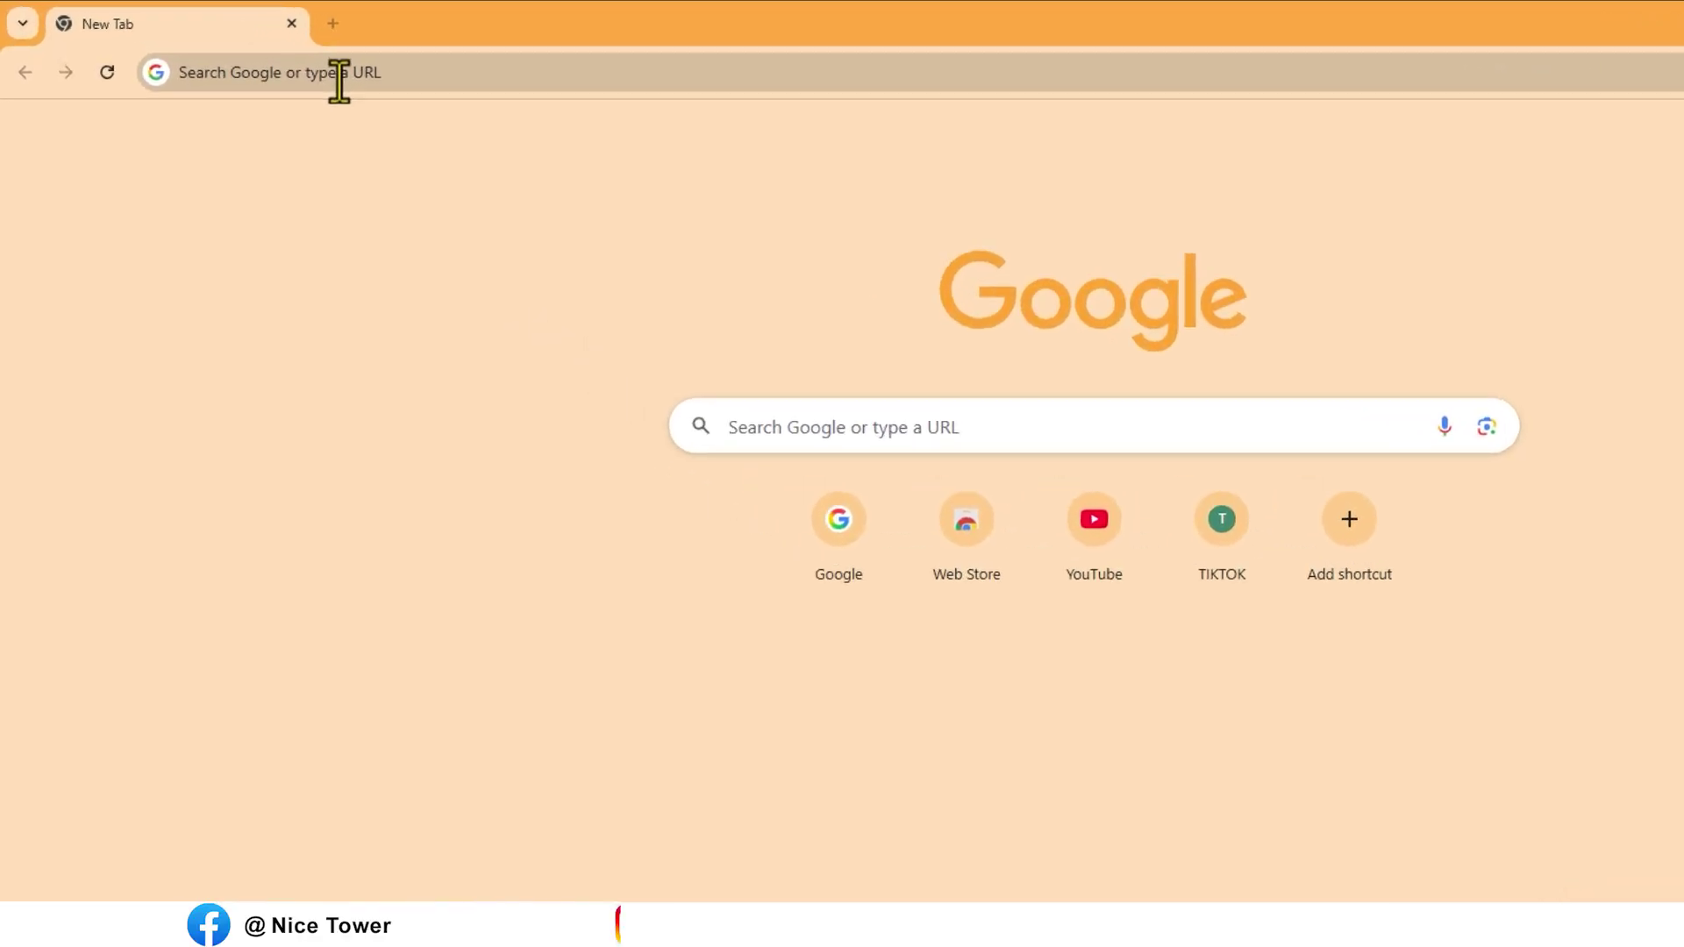
- Load nicetowers.com, open the SUAPP AI card's site, and show its Download options
text(nicetow)
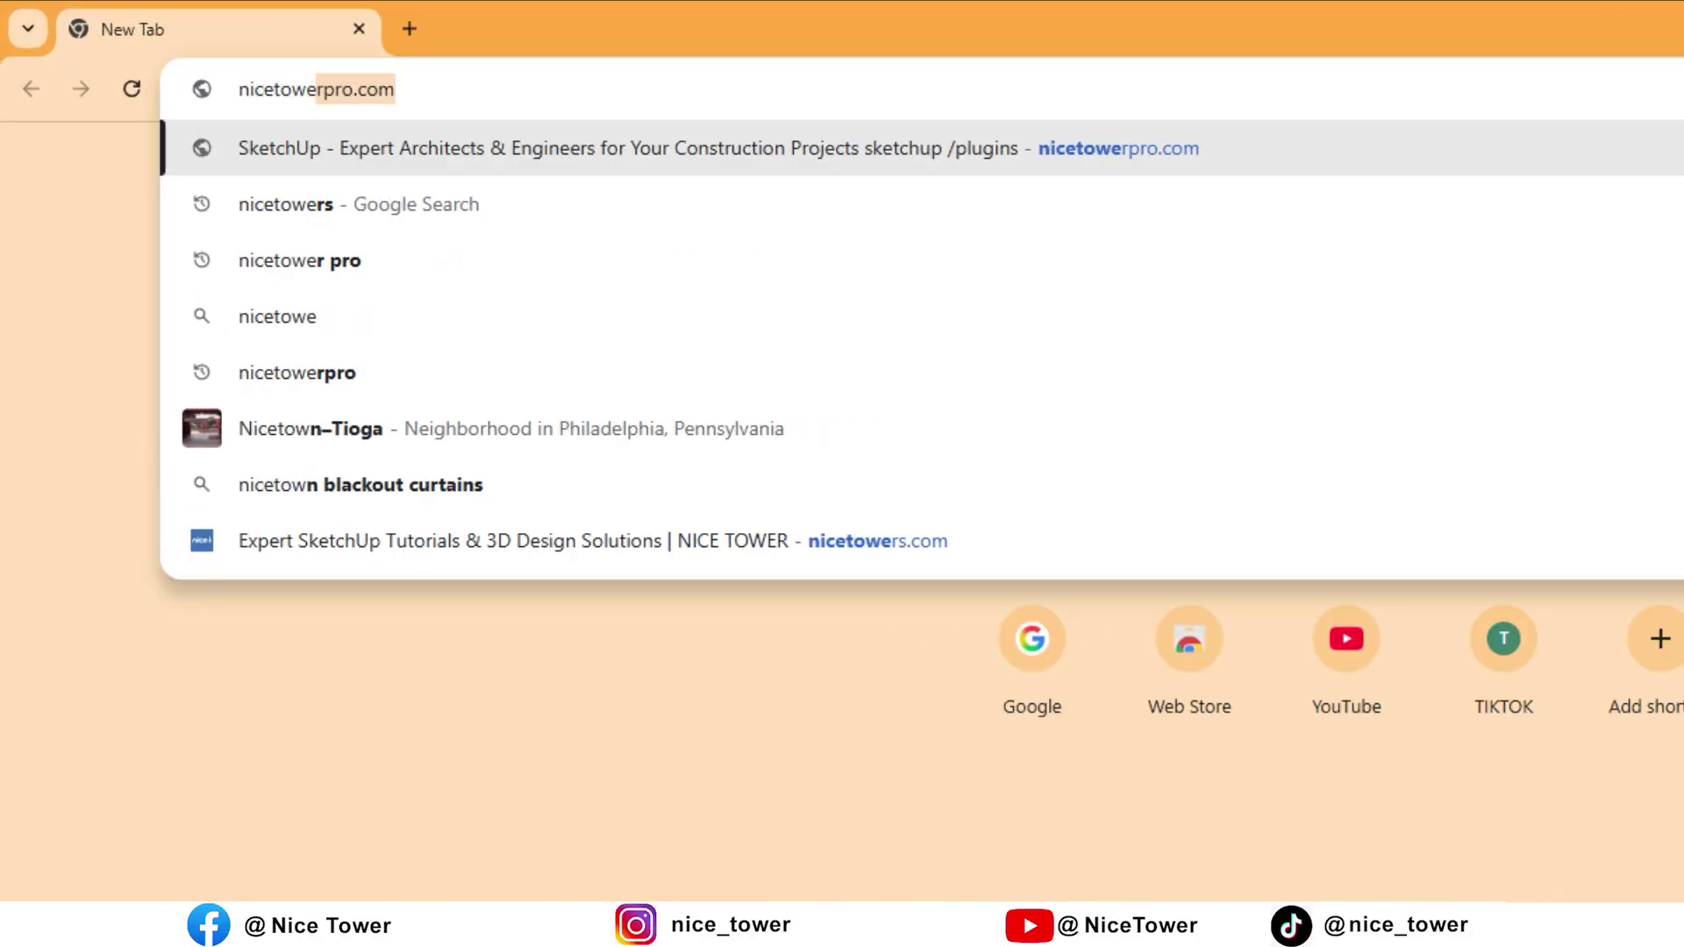
text(ers.com)
key(Return)
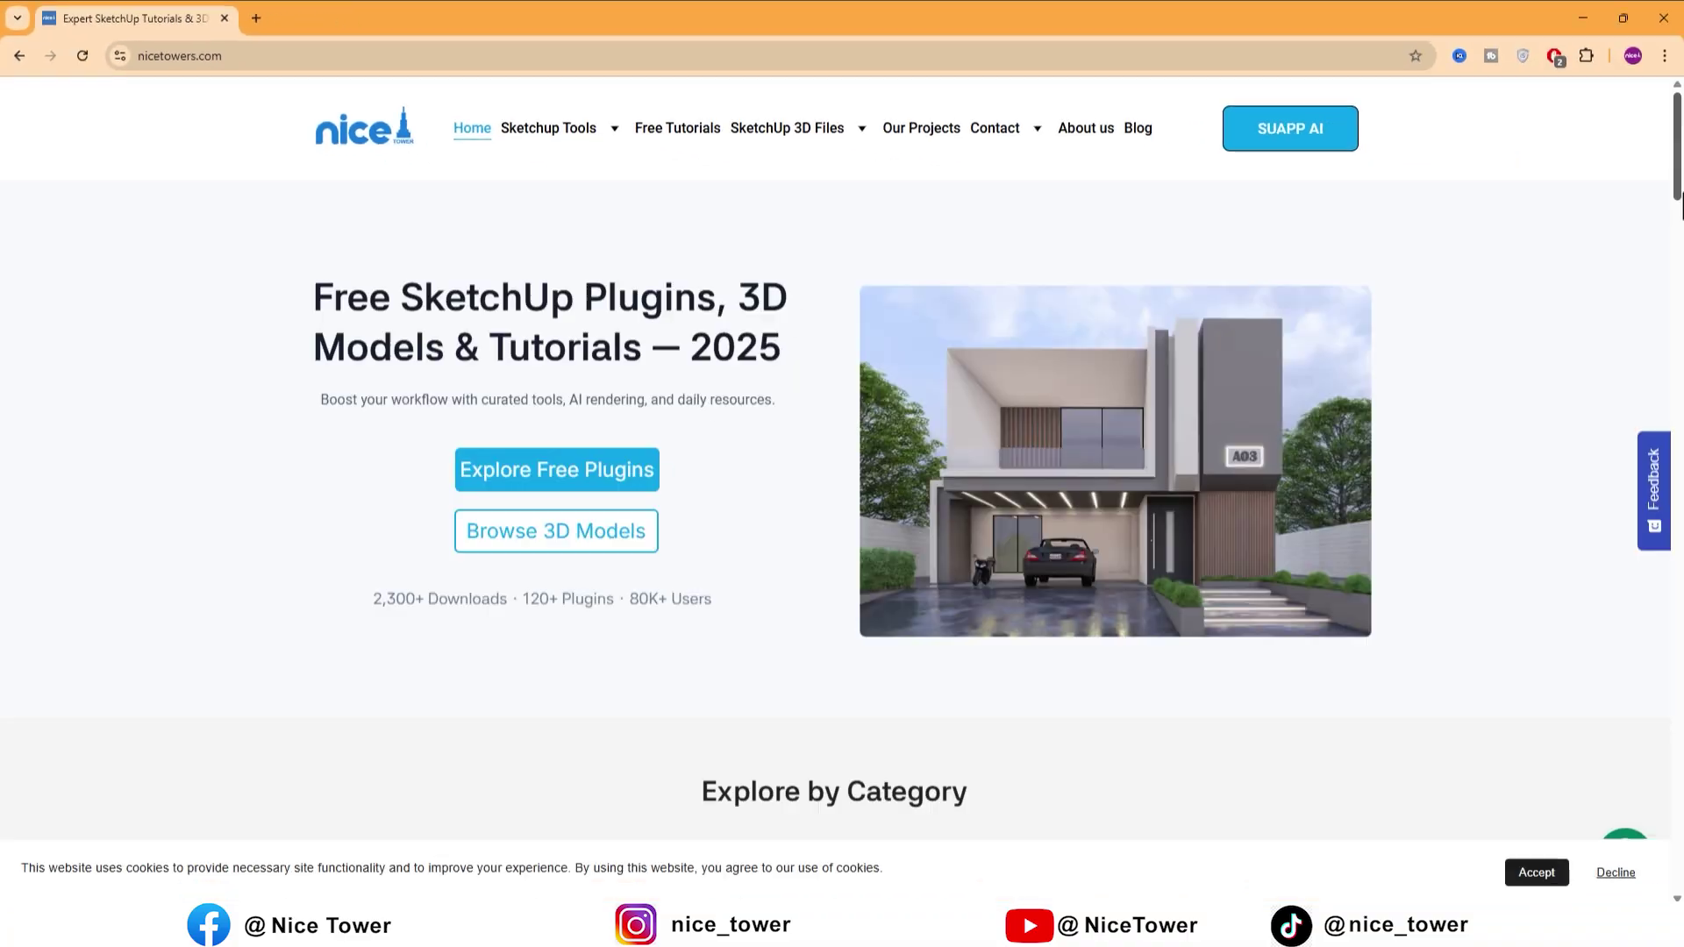
scroll(1498, 242, down, 5)
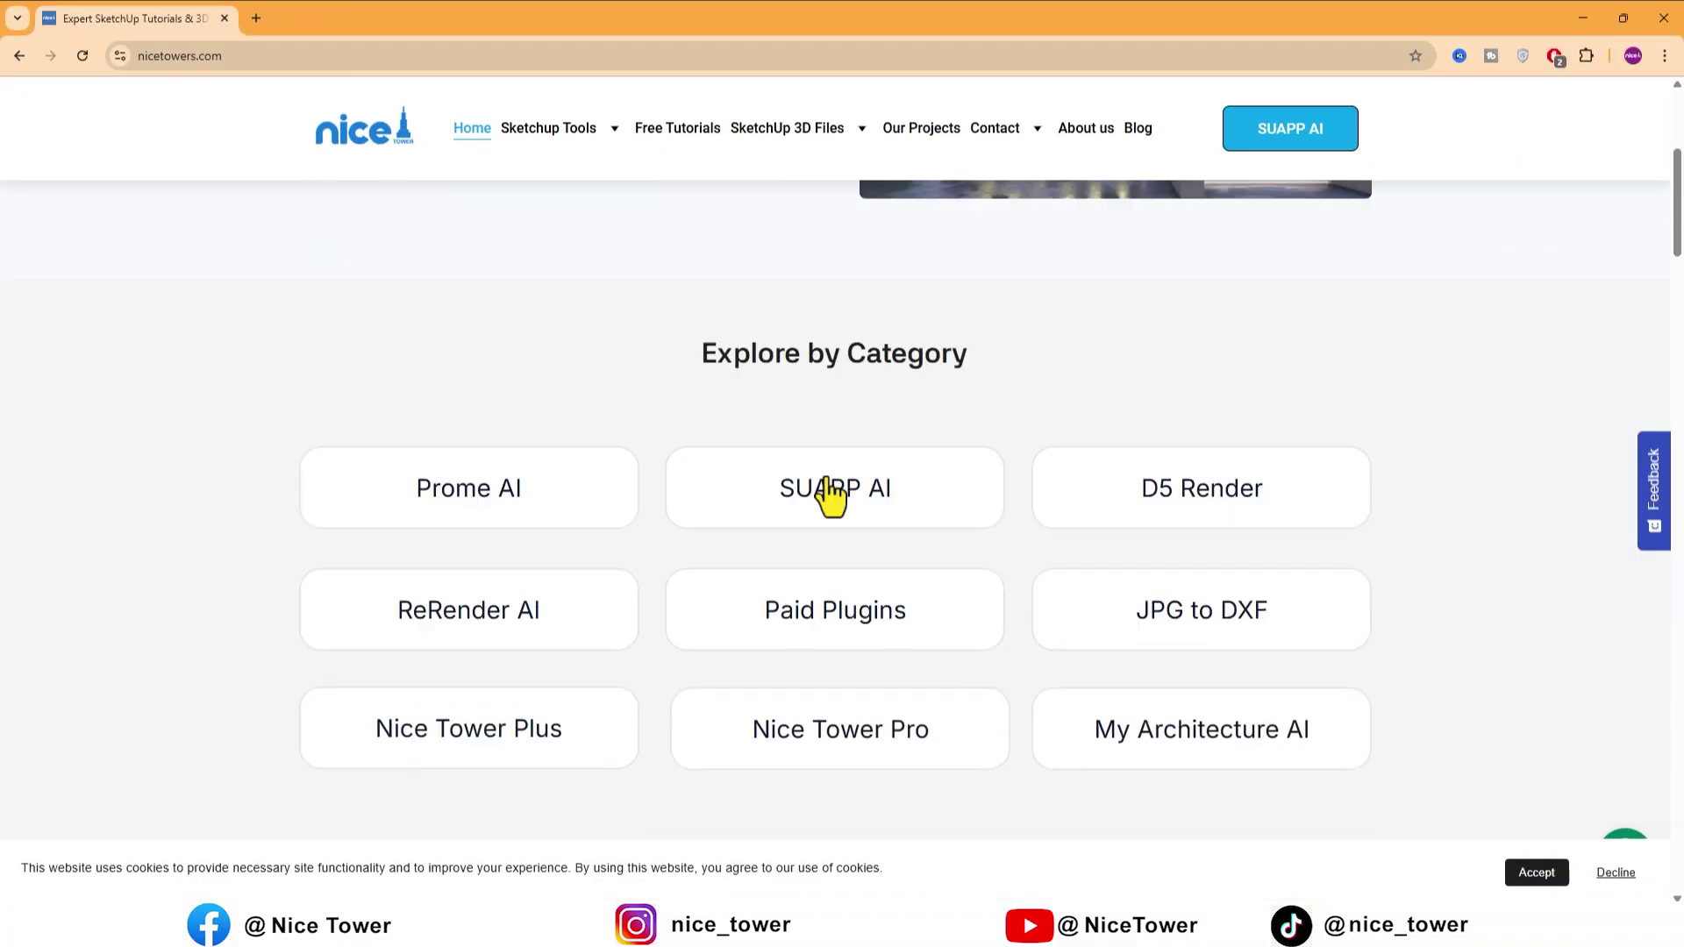
click(847, 526)
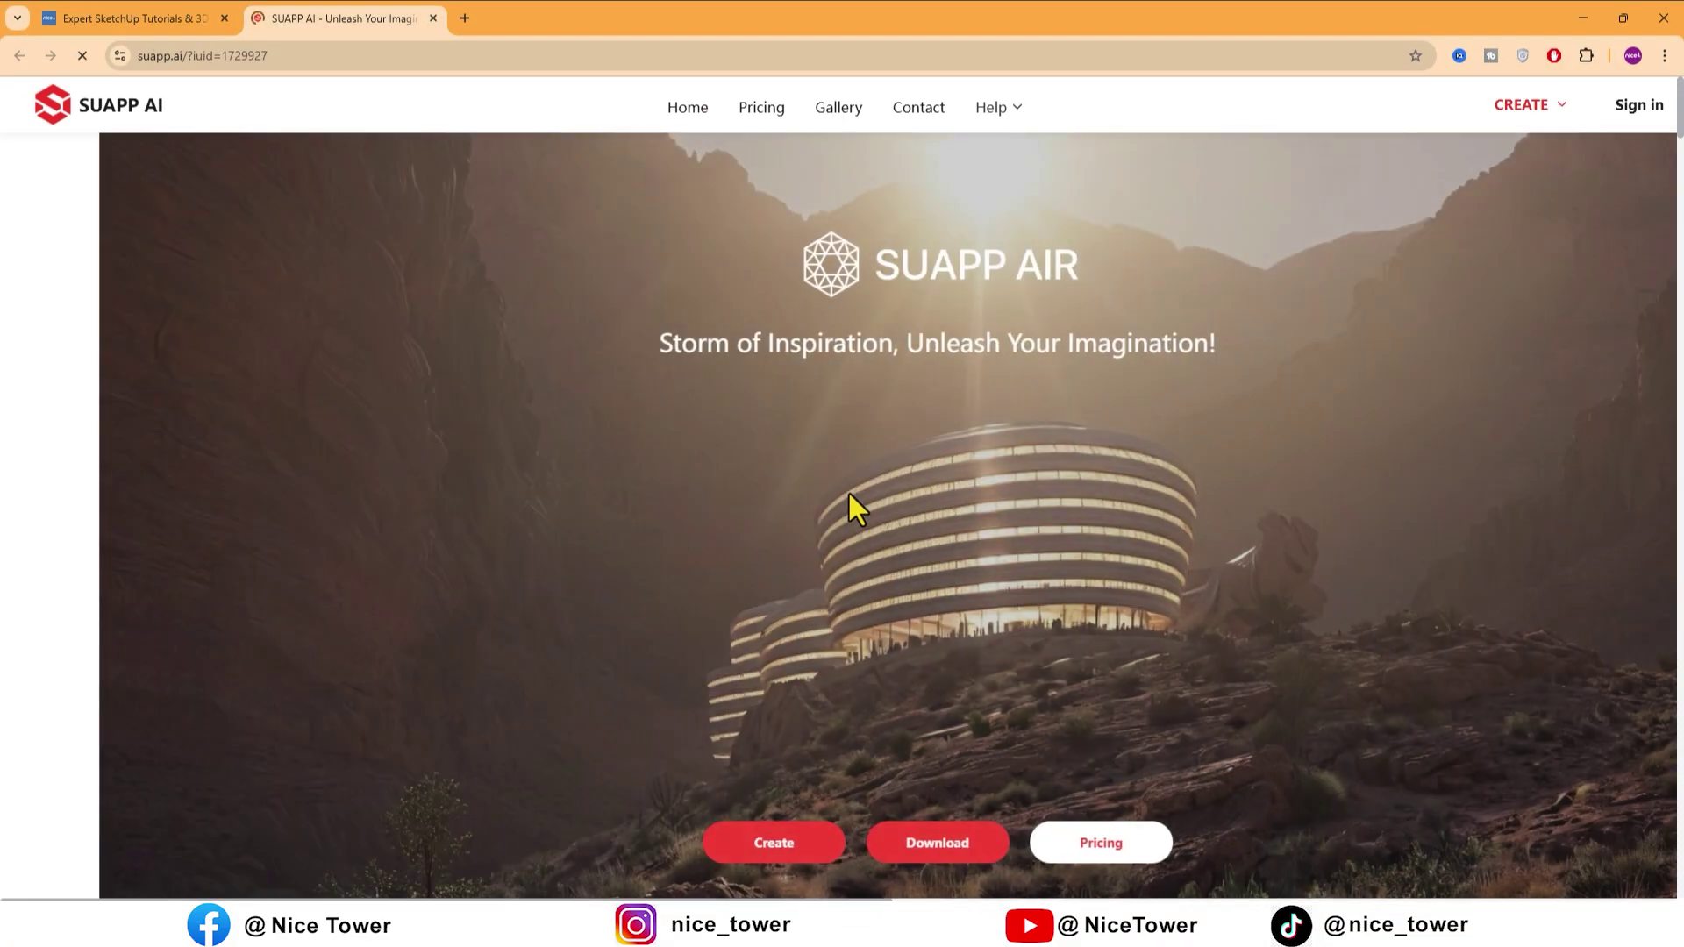
scroll(847, 489, down, 4)
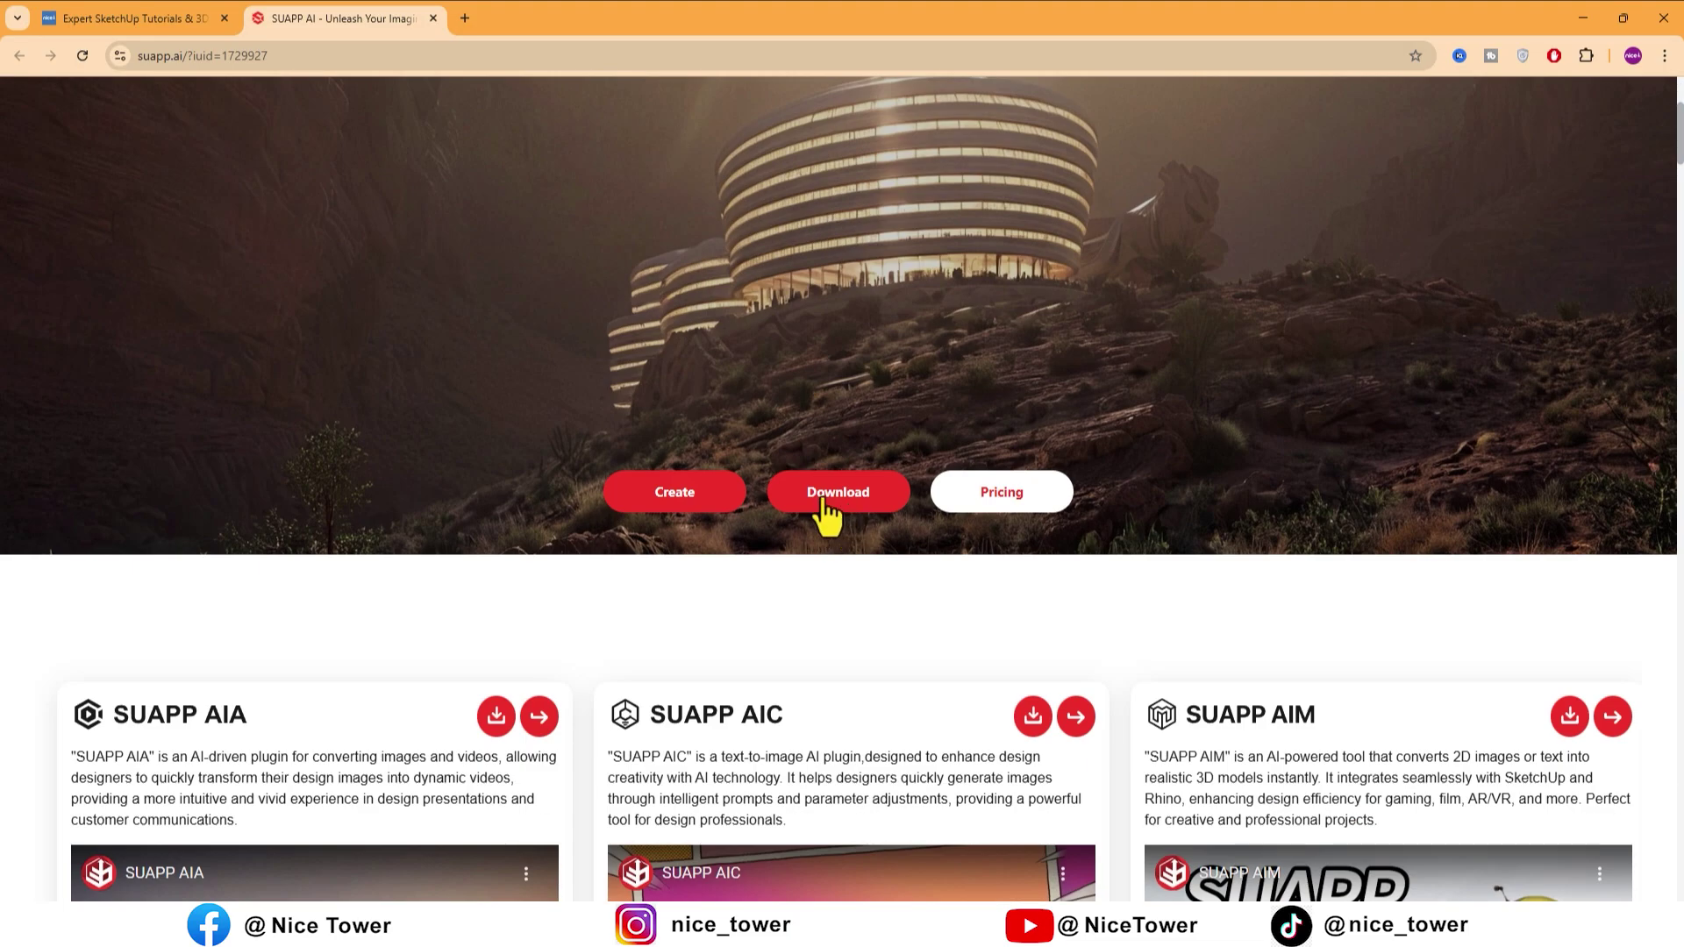
click(829, 491)
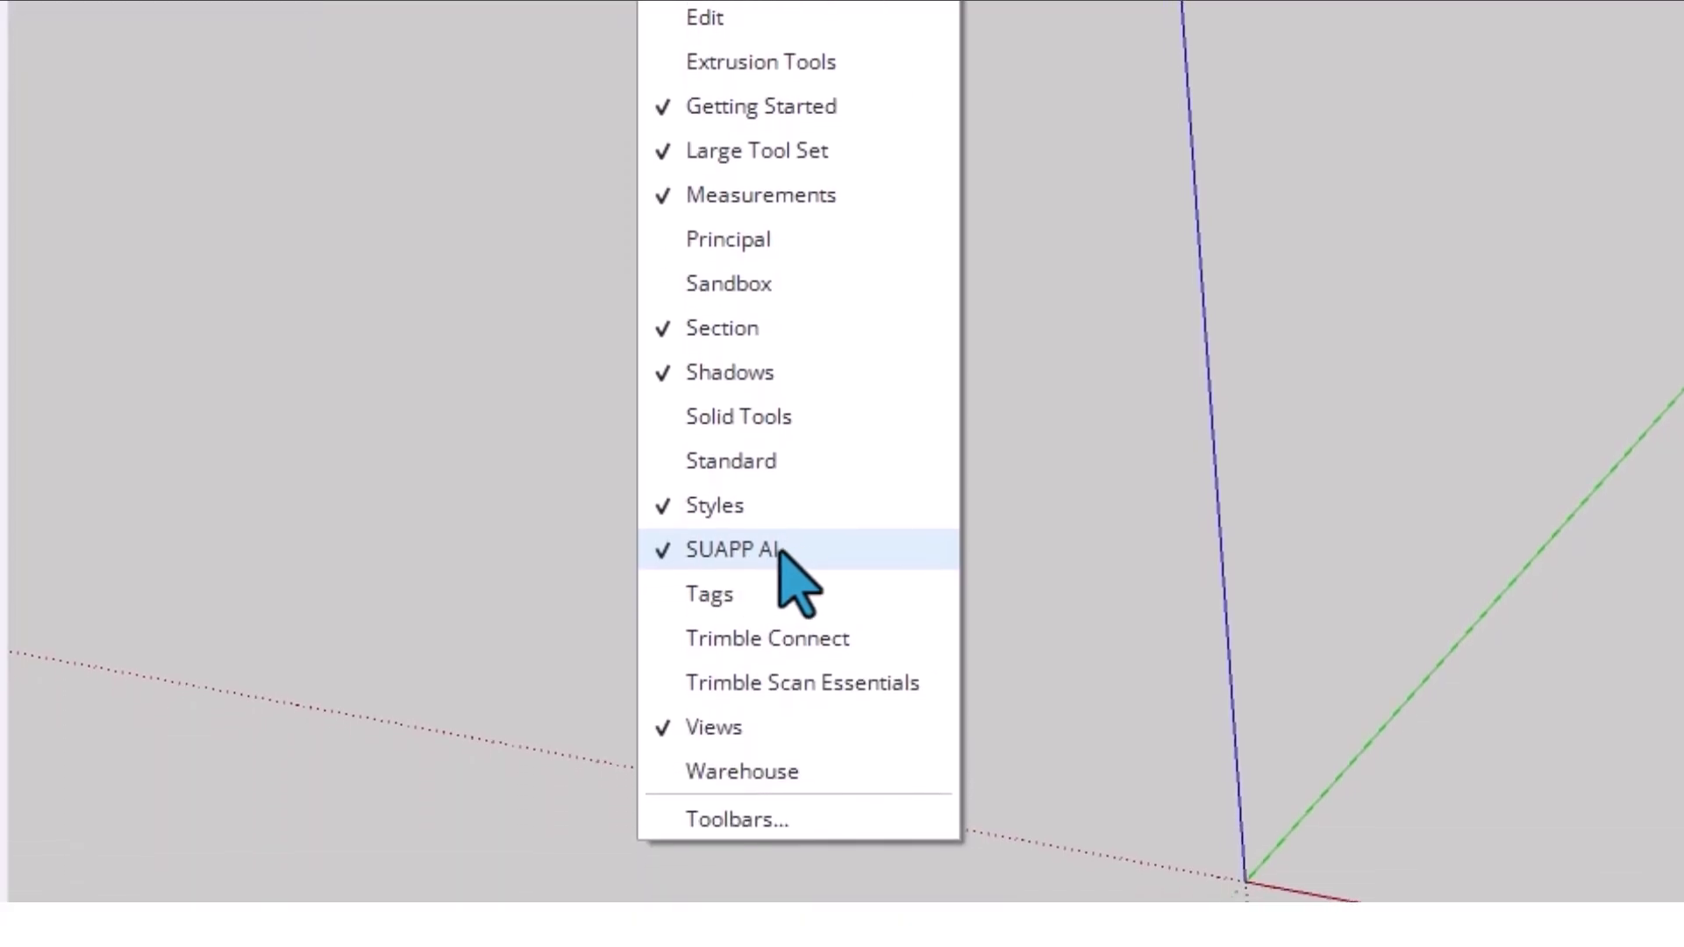
- Dismiss the toolbar list and launch AIM for SketchUp from the SUAPP AI toolbar
click(198, 169)
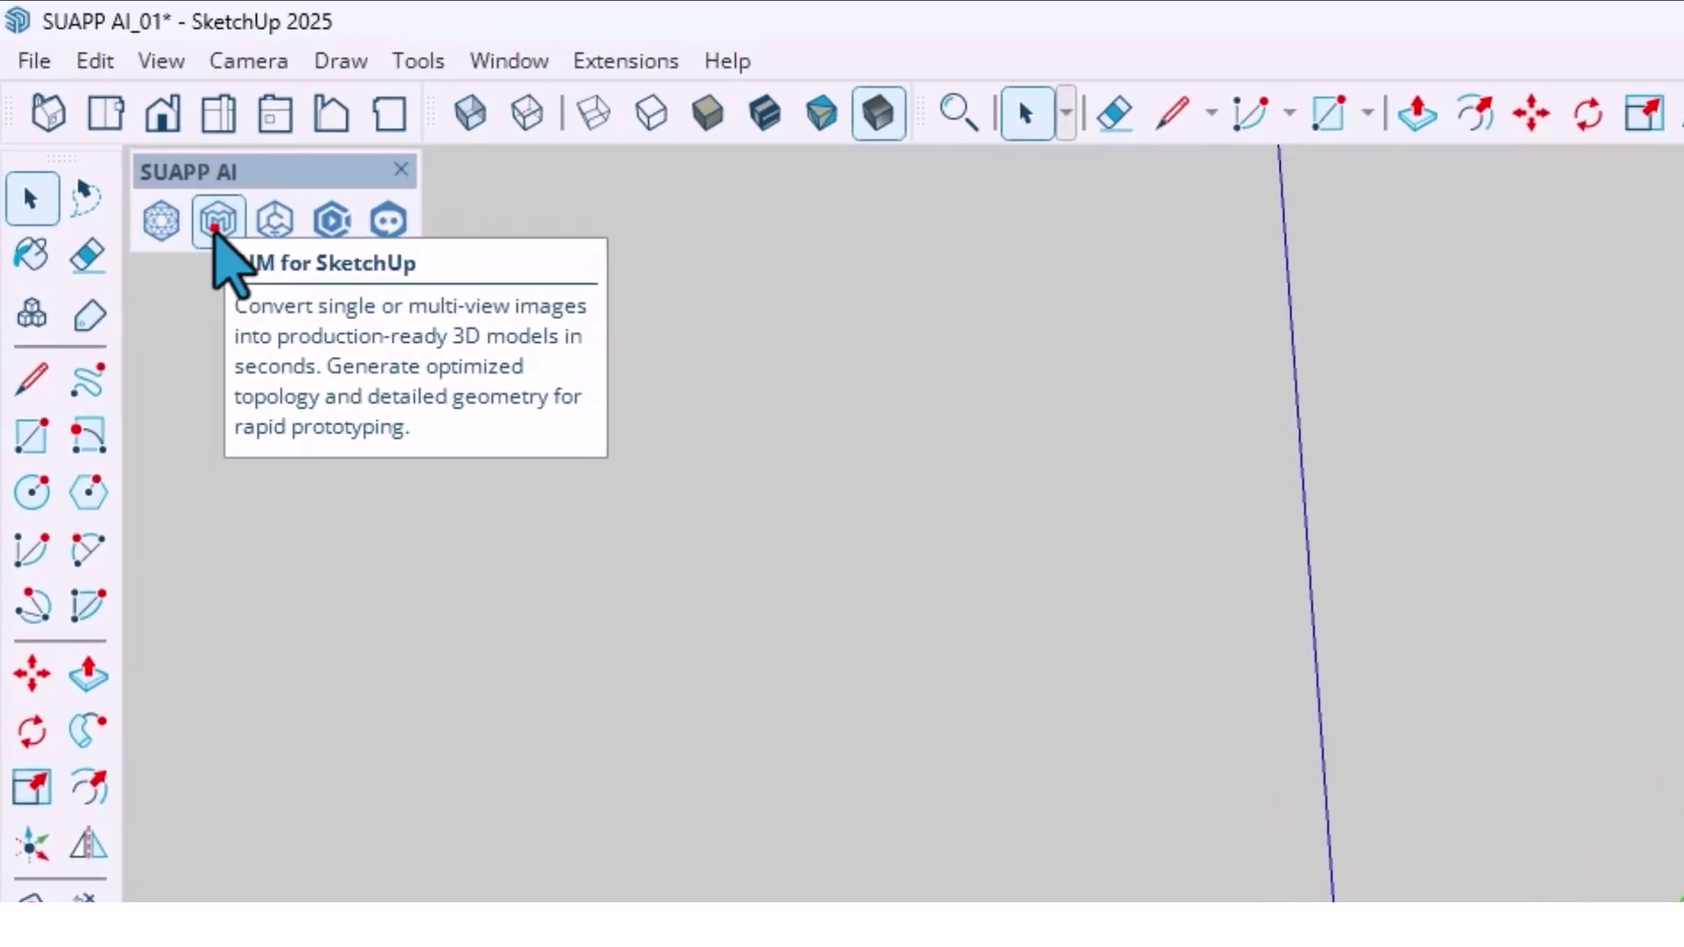
click(216, 223)
- Centre the AIM window over the workspace and browse for an image to upload
mouse_move(1158, 864)
mouse_down()
mouse_move(1204, 867)
mouse_move(1130, 460)
mouse_move(1078, 364)
mouse_up()
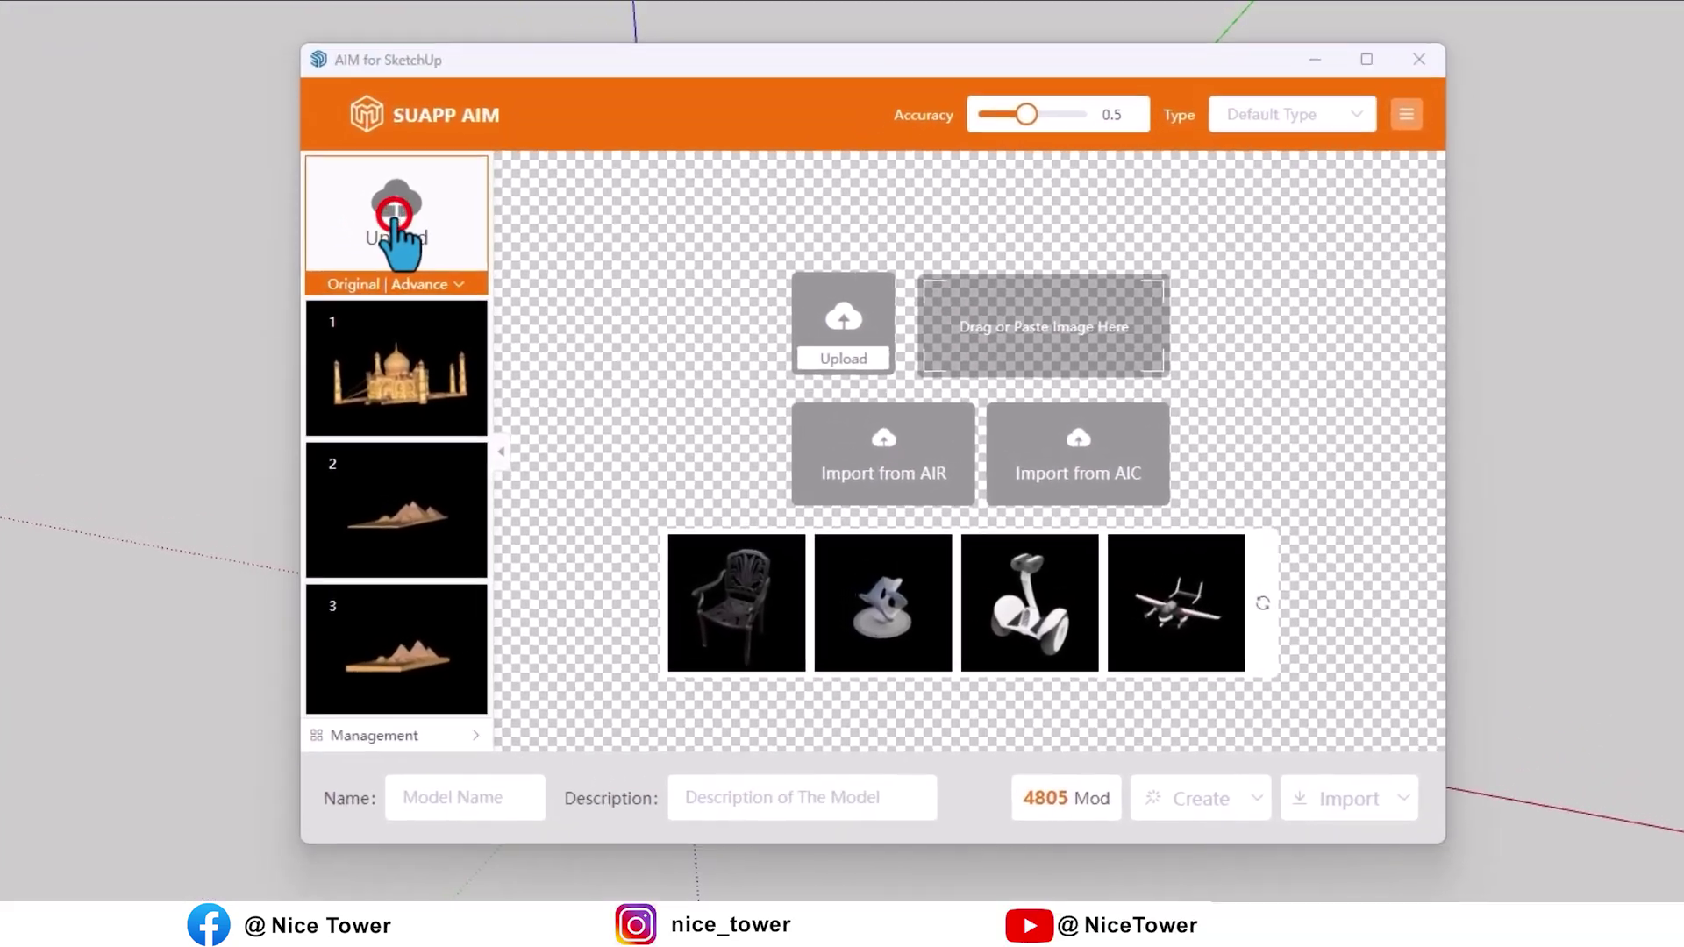
click(395, 215)
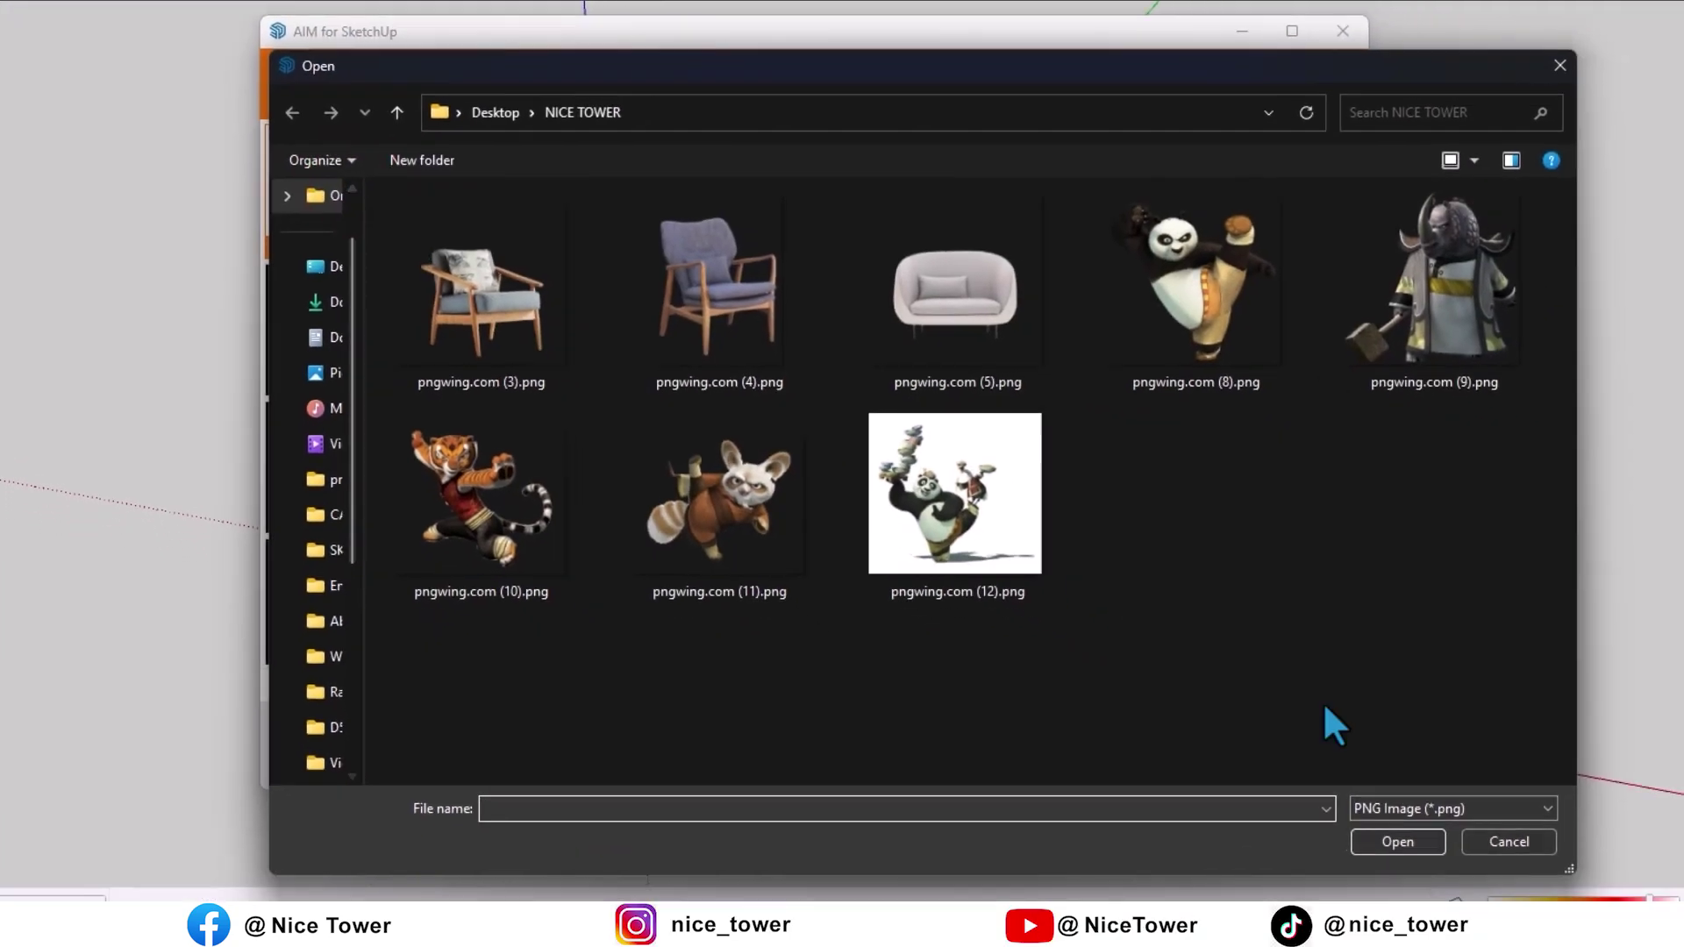
- List All Files (*.*) in NICE TOWER and open the white-and-gold bust jpg
click(1492, 792)
click(1491, 887)
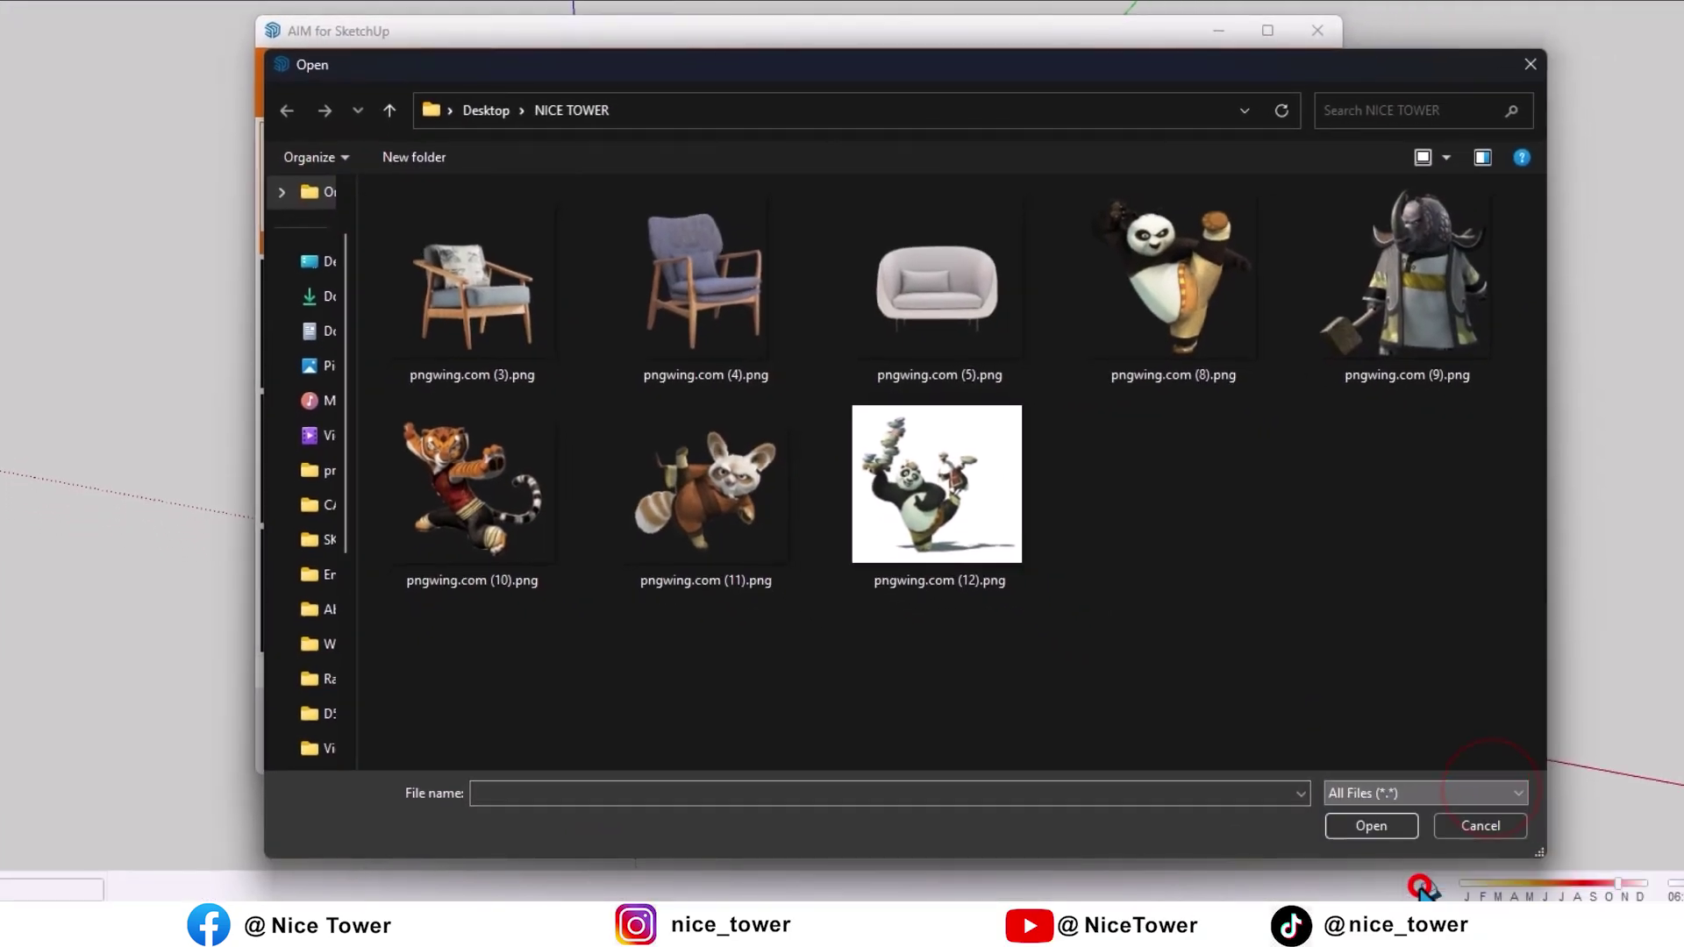
scroll(814, 539, down, 5)
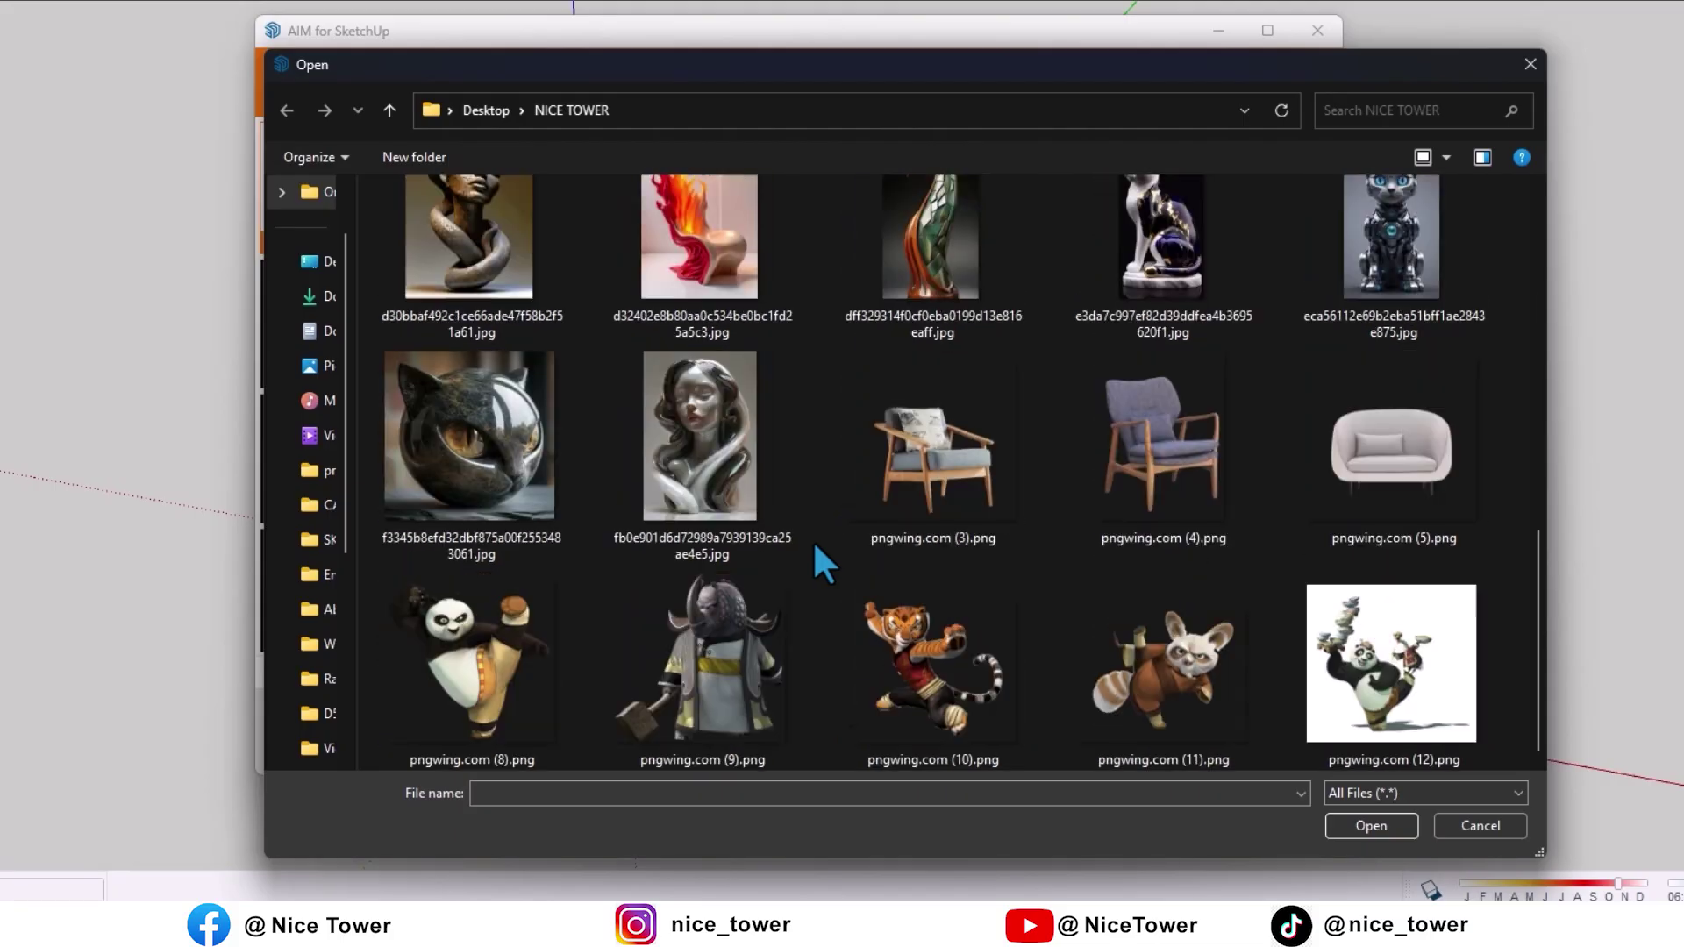
scroll(812, 540, up, 4)
scroll(812, 539, up, 2)
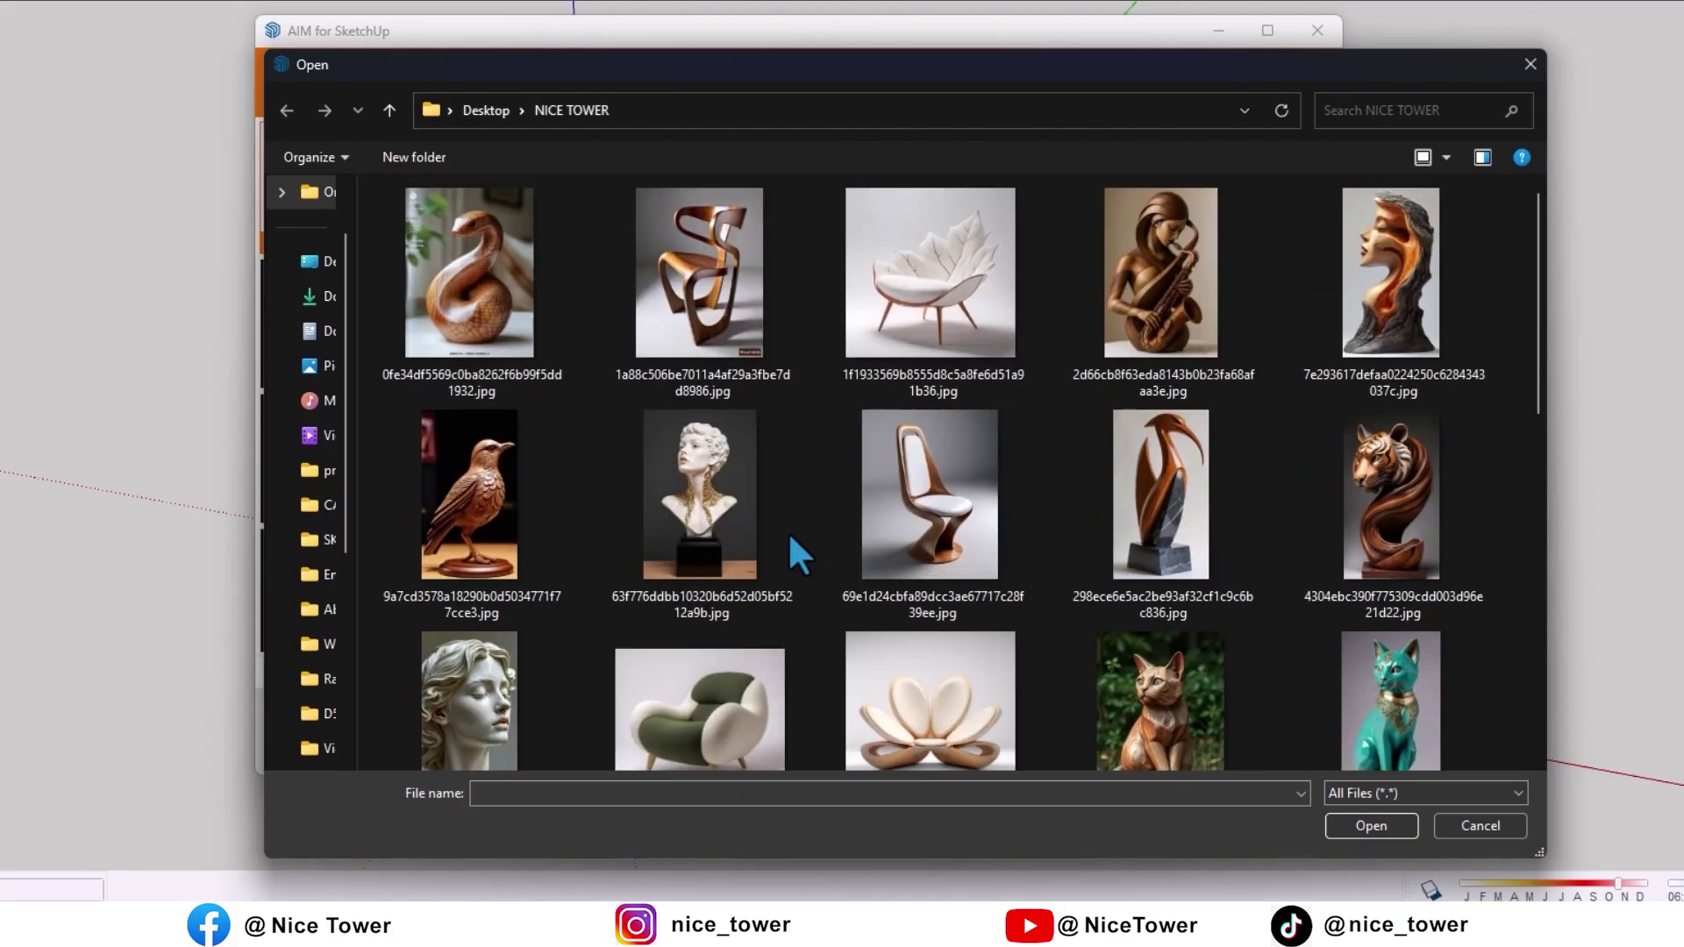
click(690, 499)
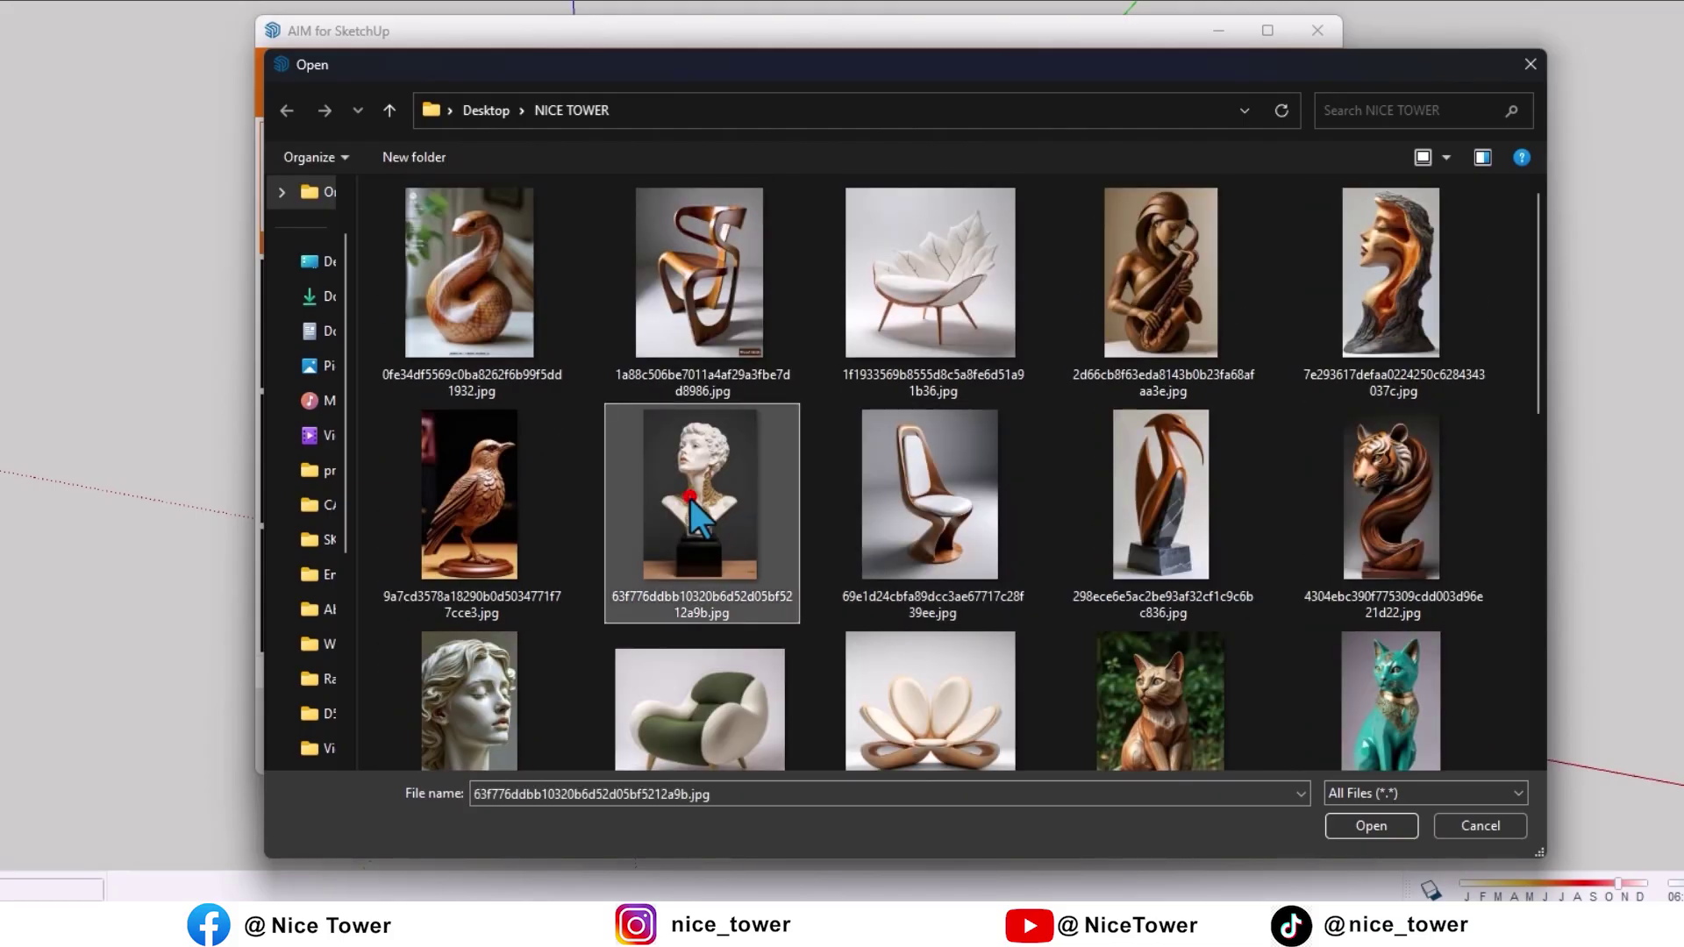
click(1358, 829)
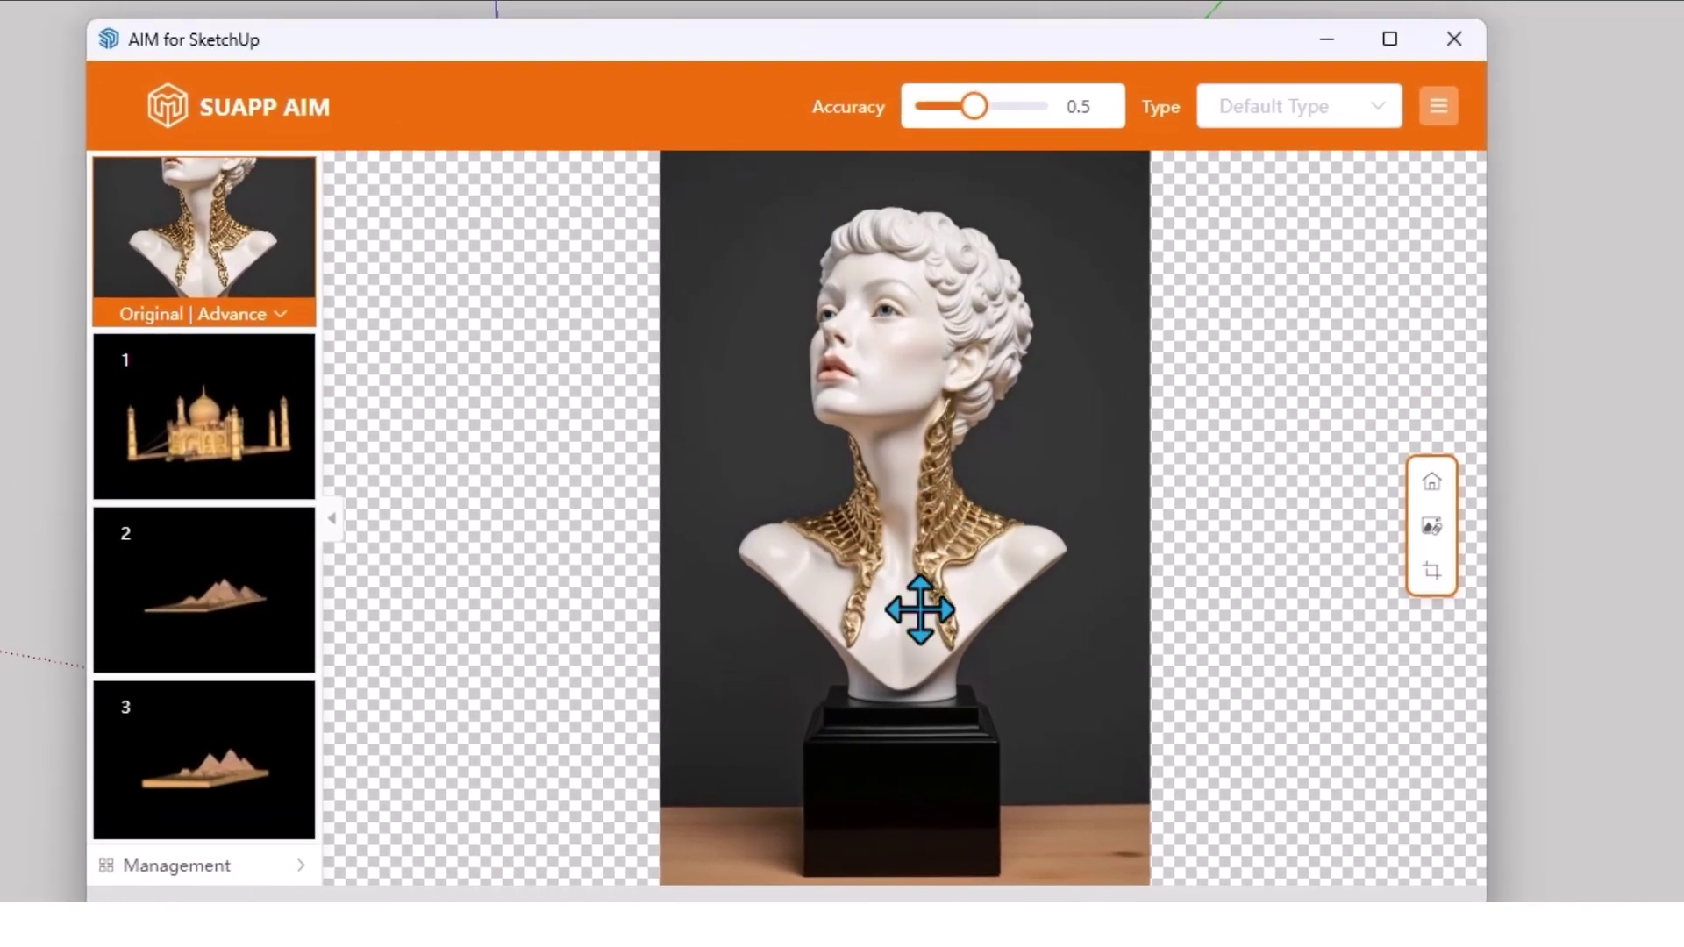
- Raise AIM's Accuracy from 0.5 to 1 and enter ST01 as the model name
mouse_move(970, 109)
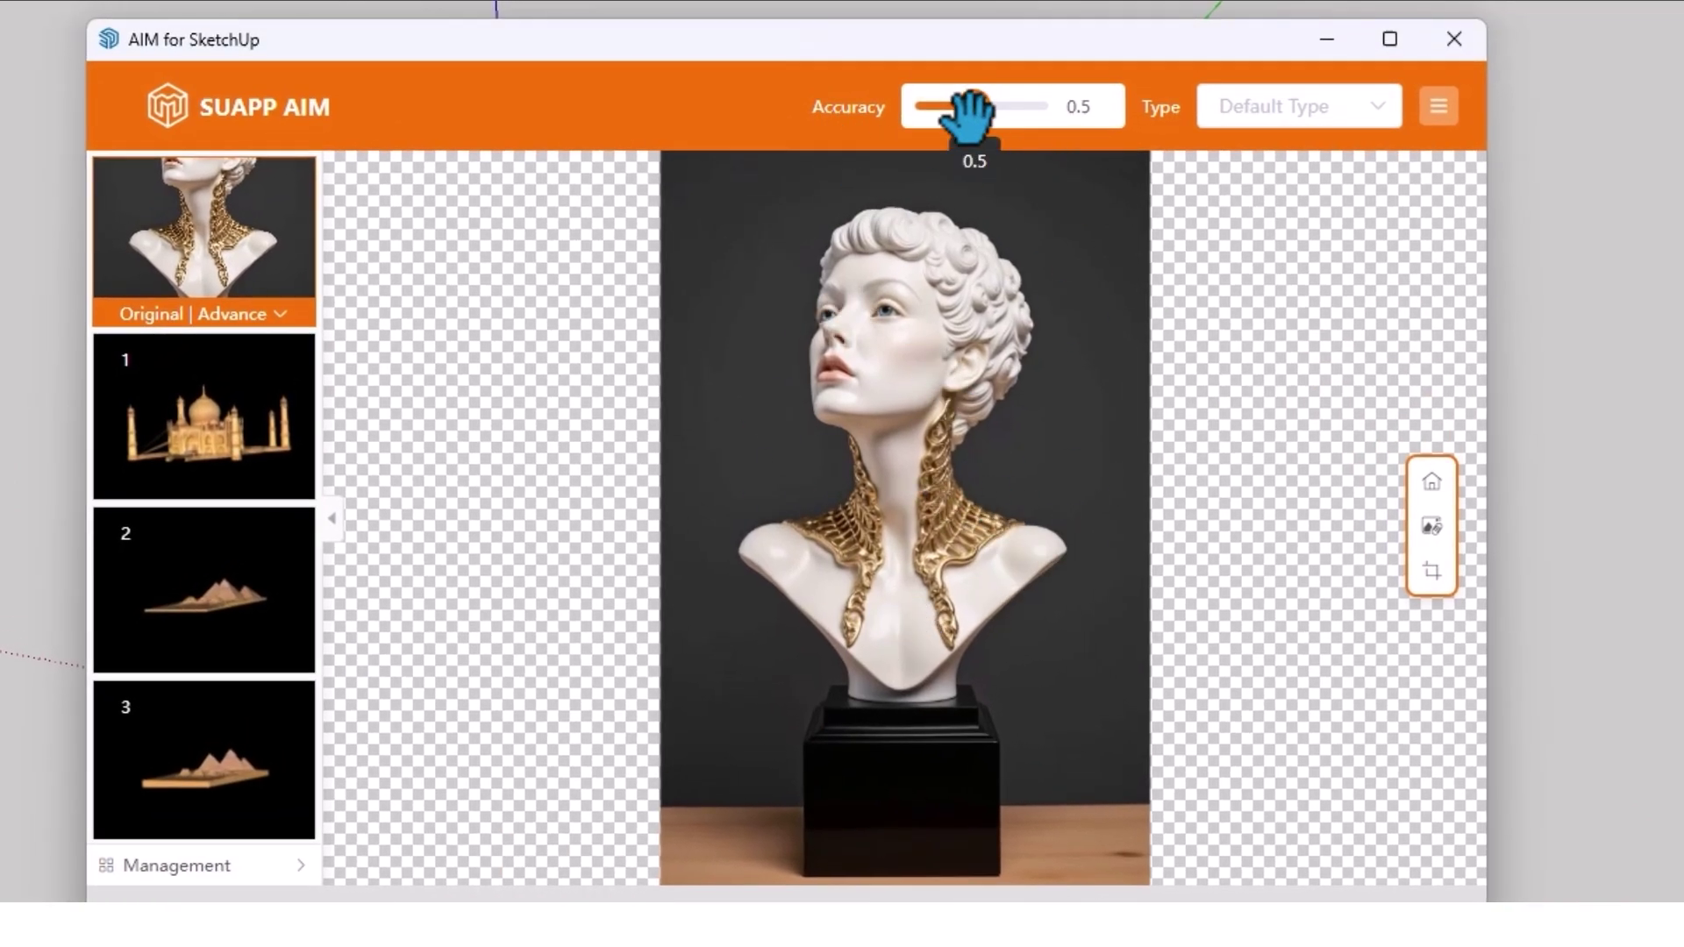
drag(971, 110, 1047, 106)
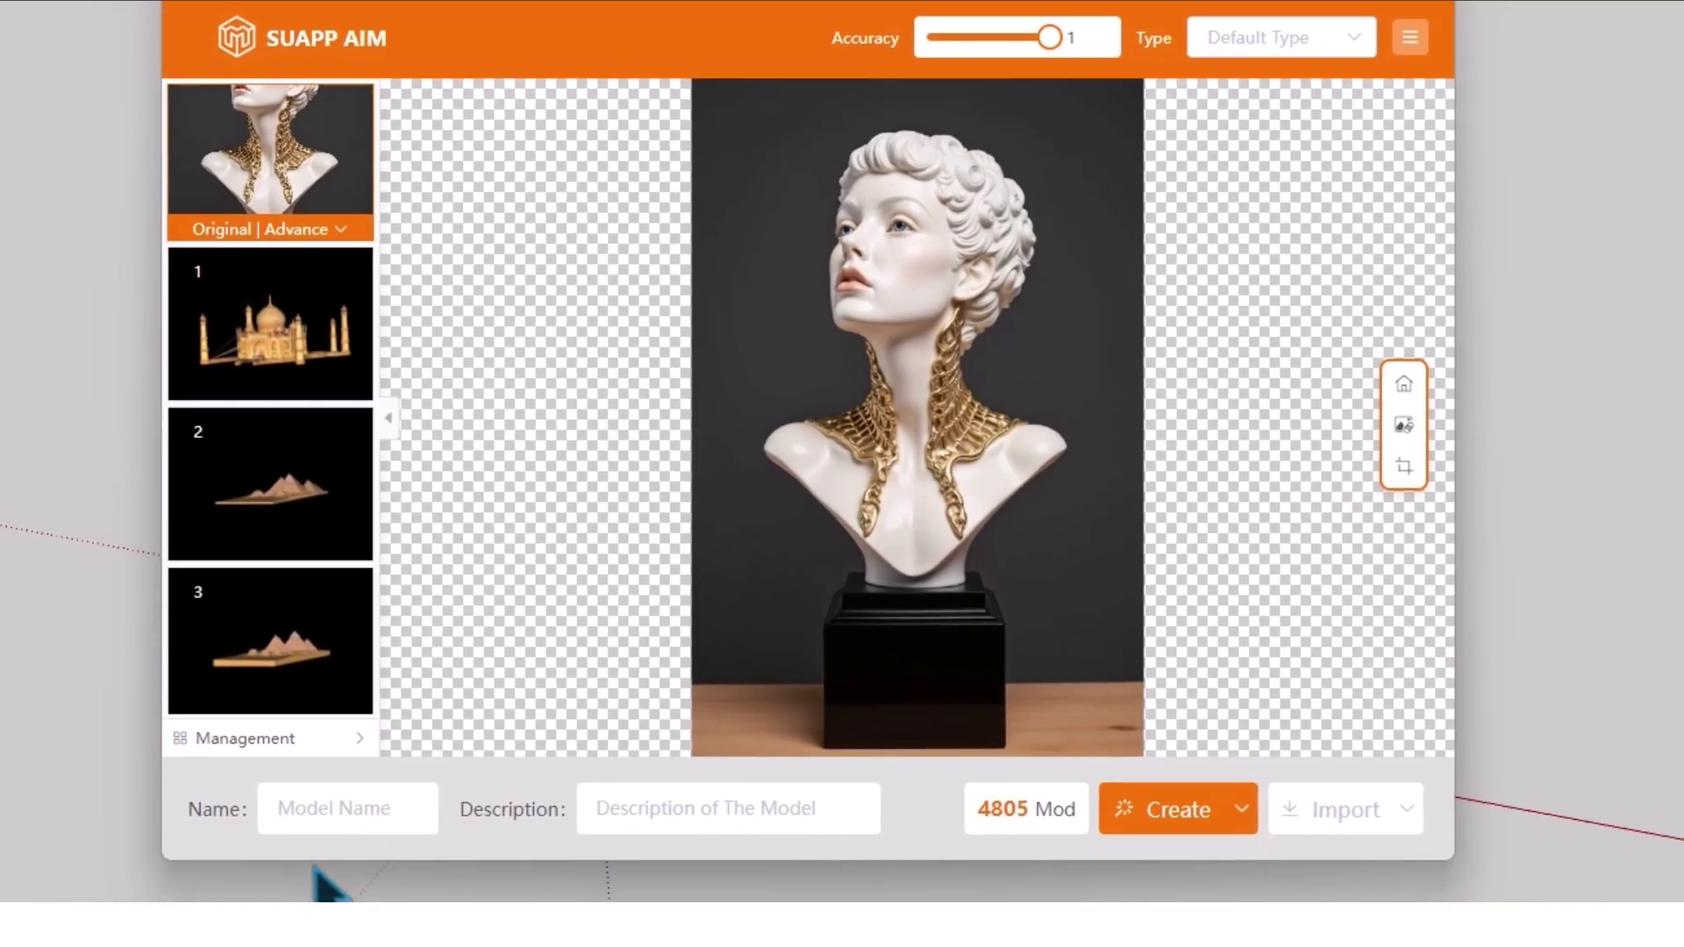
click(327, 940)
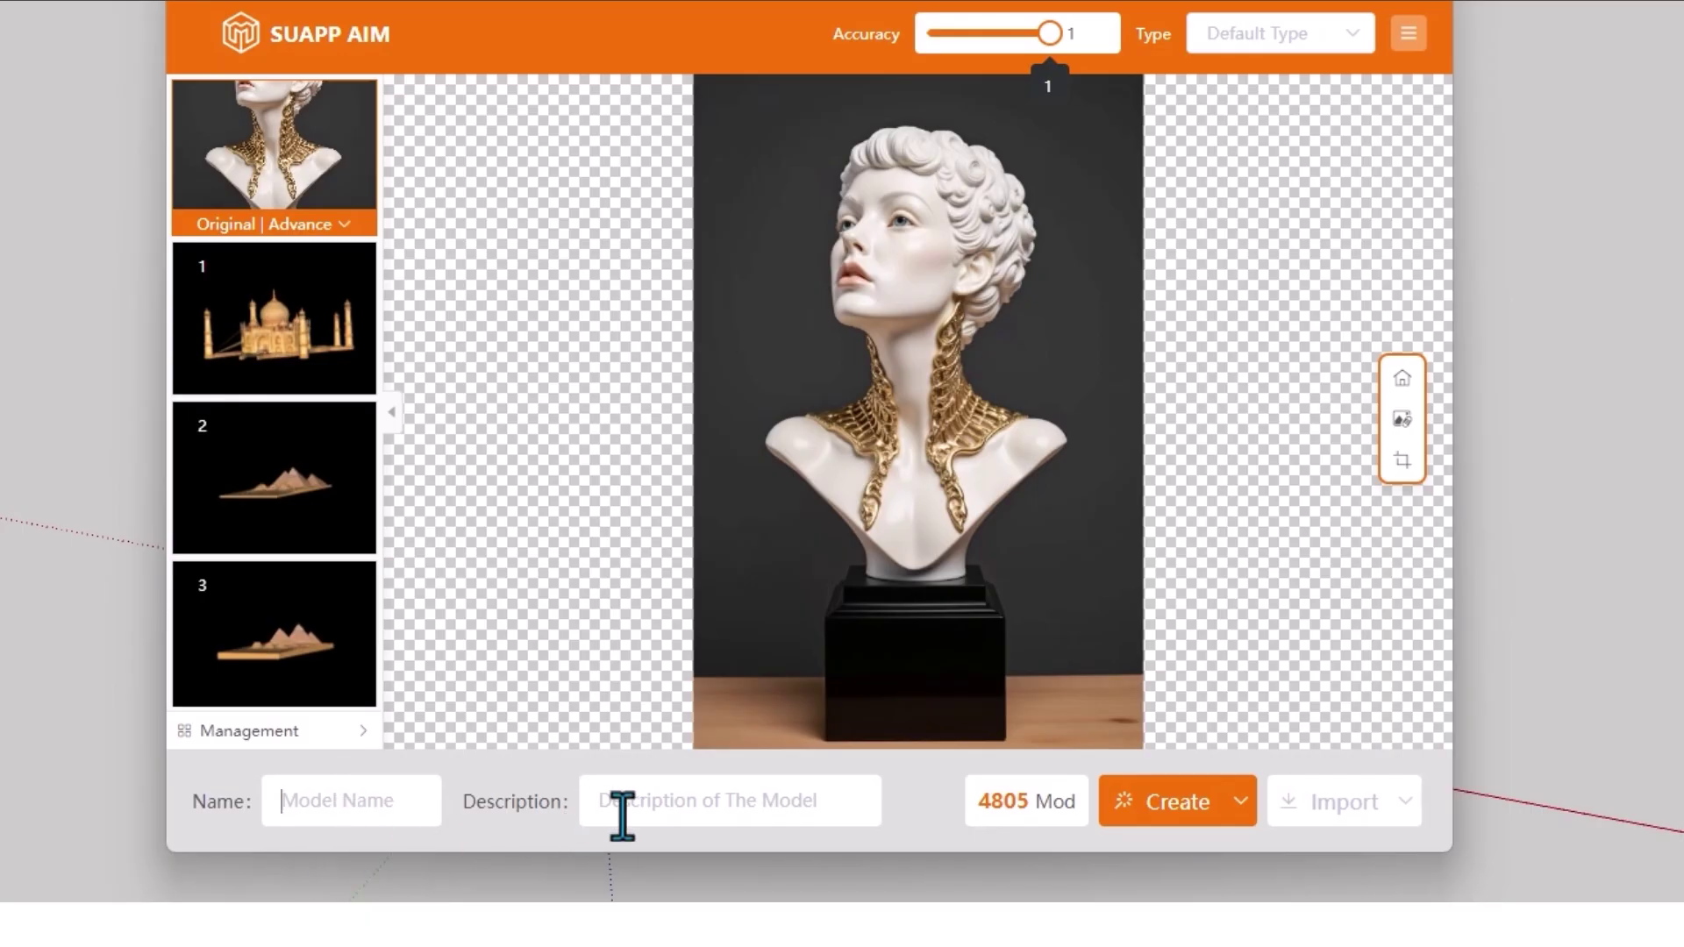
text(S)
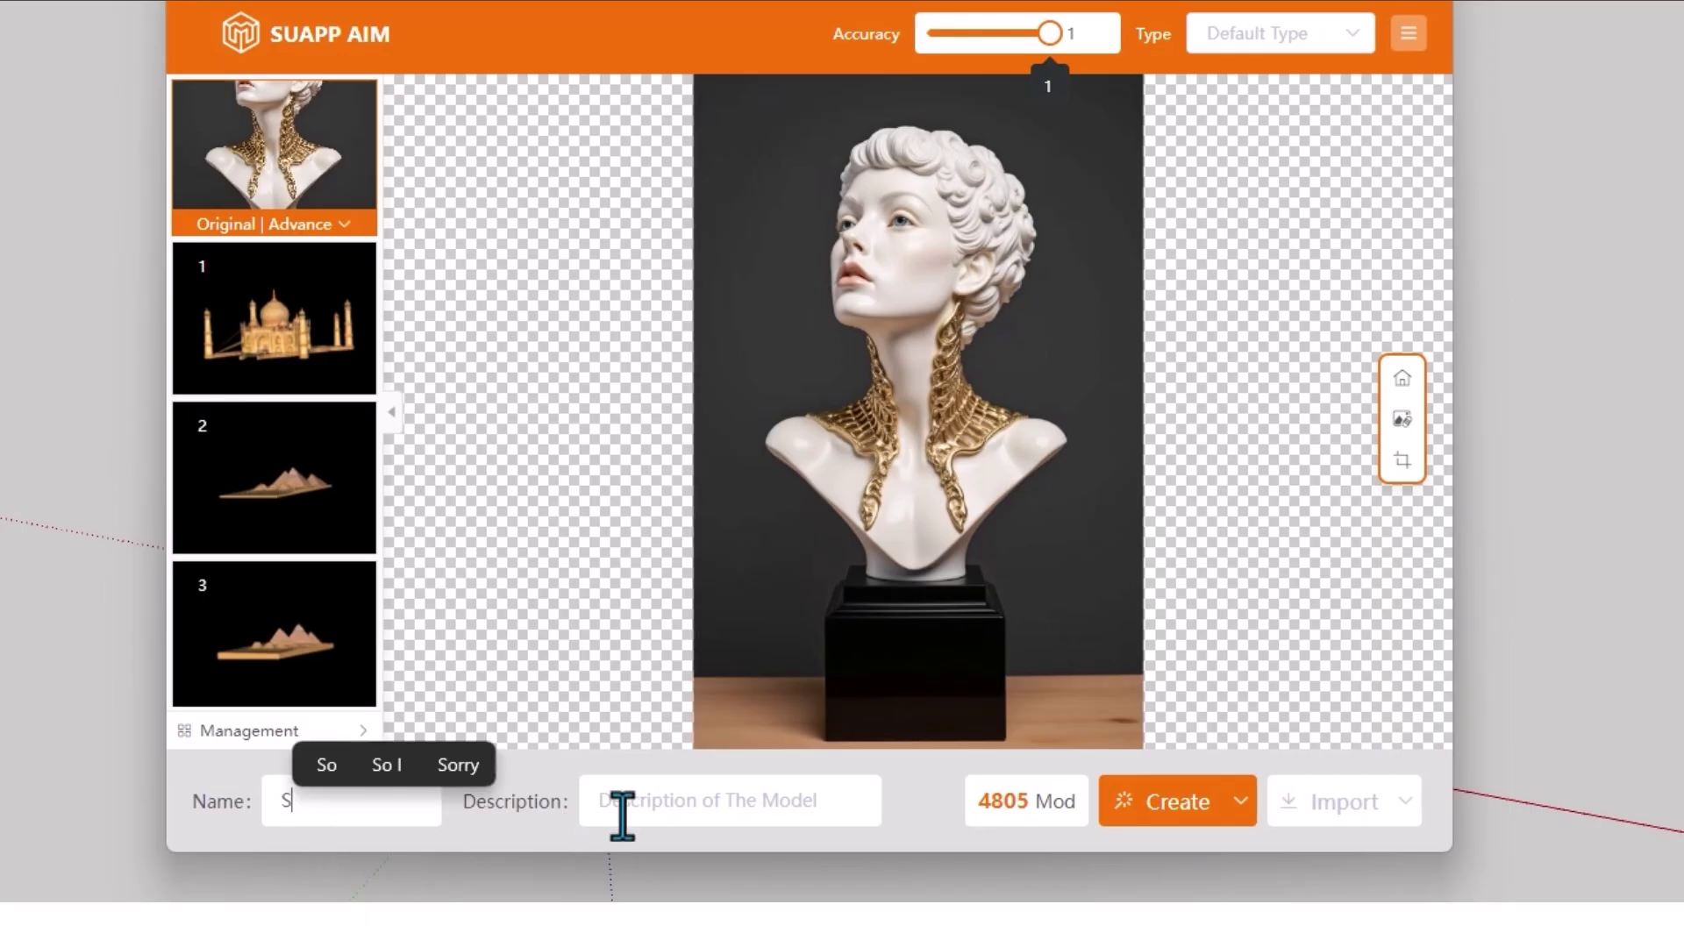
text(T01)
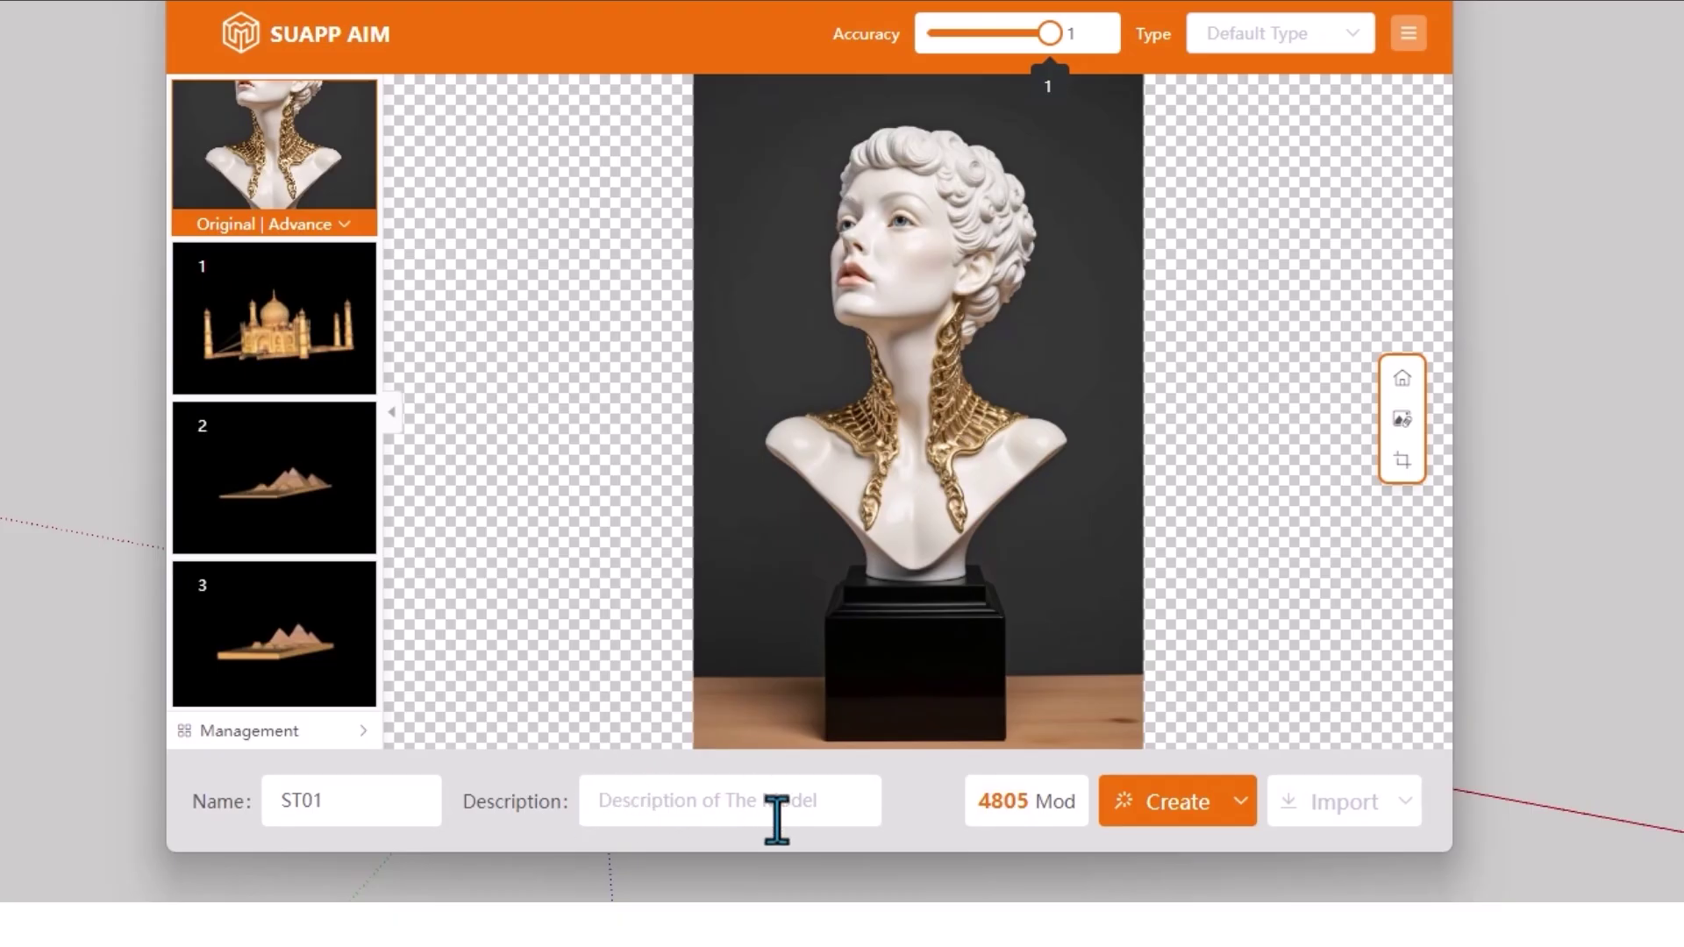
- Review the Create dropdown's Mode, Texture and PBR options, then create the bust model
mouse_move(1241, 801)
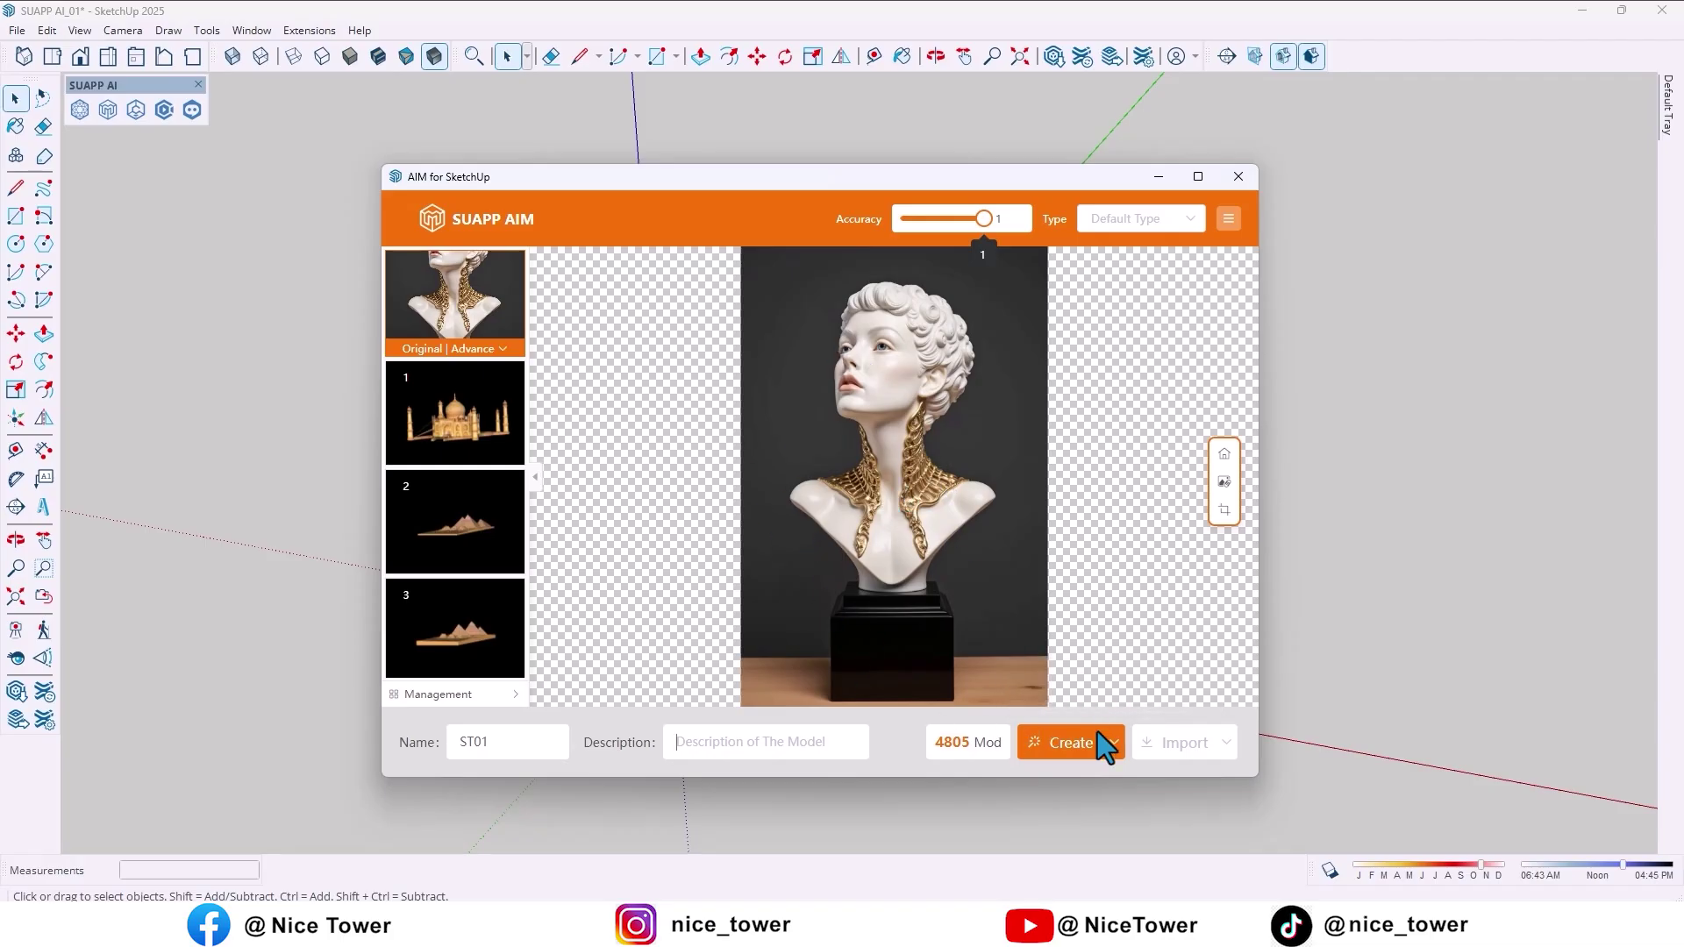
mouse_move(1114, 741)
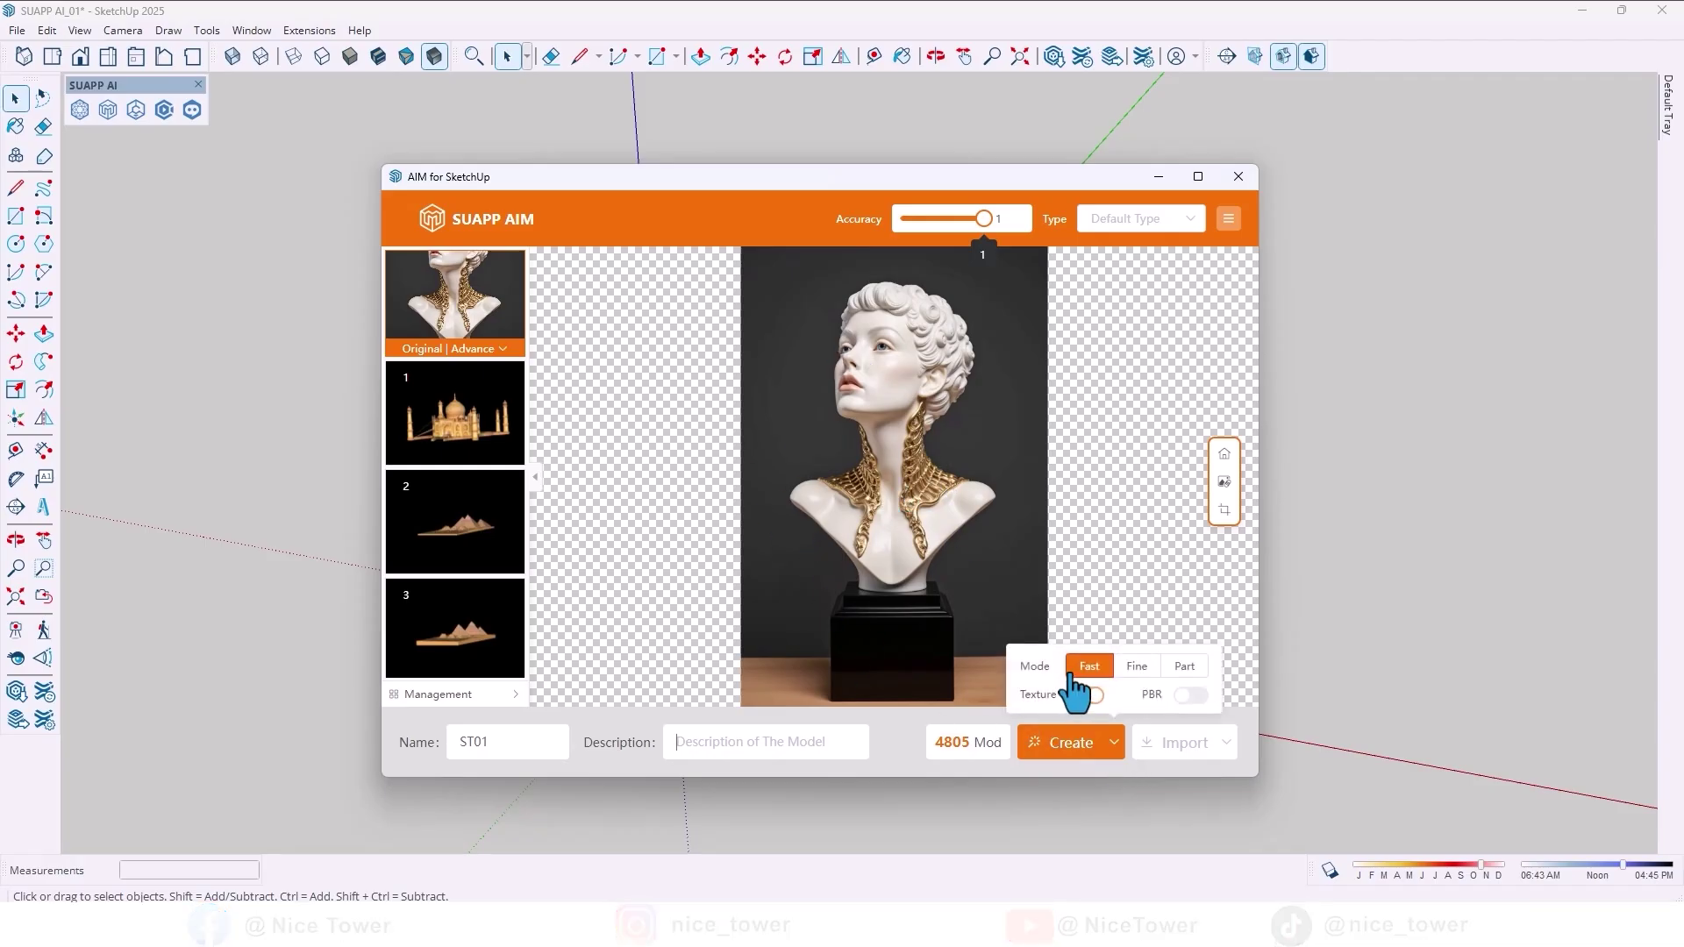
click(1069, 747)
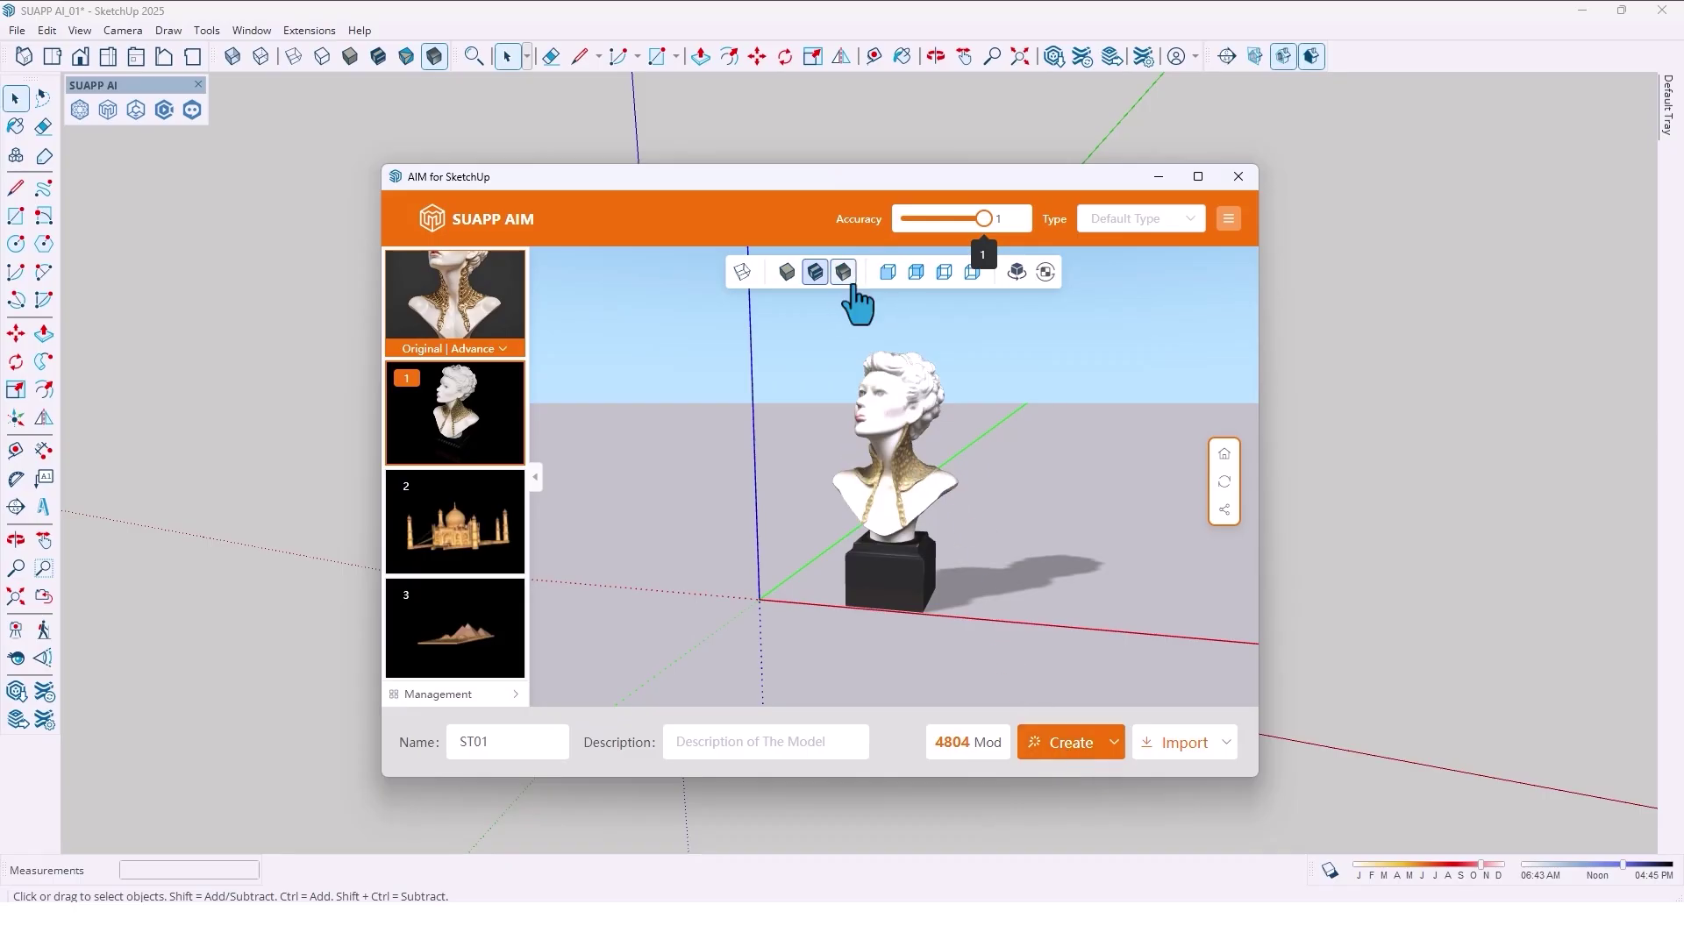
- Import the generated bust, place it at the axis origin, and orbit closer around it
click(1171, 744)
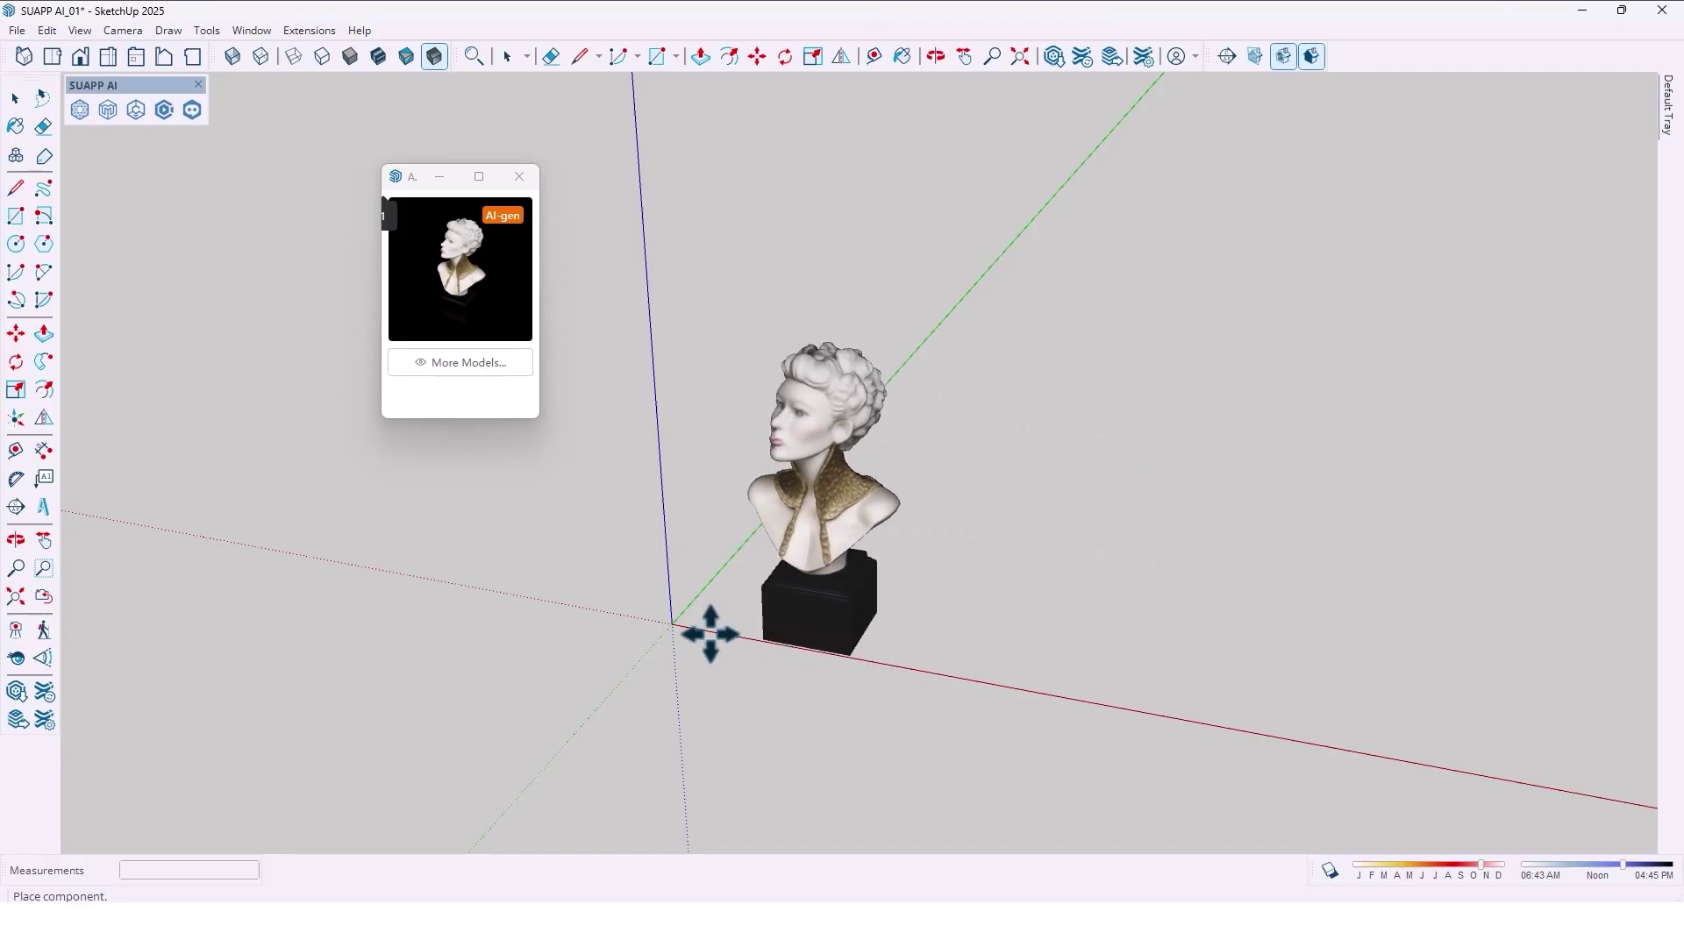
click(671, 624)
mouse_move(647, 402)
middle_down()
mouse_move(830, 468)
mouse_move(1003, 380)
mouse_move(1500, 316)
mouse_move(1439, 334)
mouse_move(743, 338)
mouse_move(556, 545)
mouse_move(1034, 444)
mouse_move(1398, 327)
mouse_move(915, 395)
mouse_move(549, 376)
mouse_move(450, 538)
mouse_move(628, 507)
mouse_move(889, 351)
mouse_move(526, 386)
middle_up()
- Reopen AIM, turn on Texture and PBR, set Accuracy to 1, and create a new bust
click(483, 361)
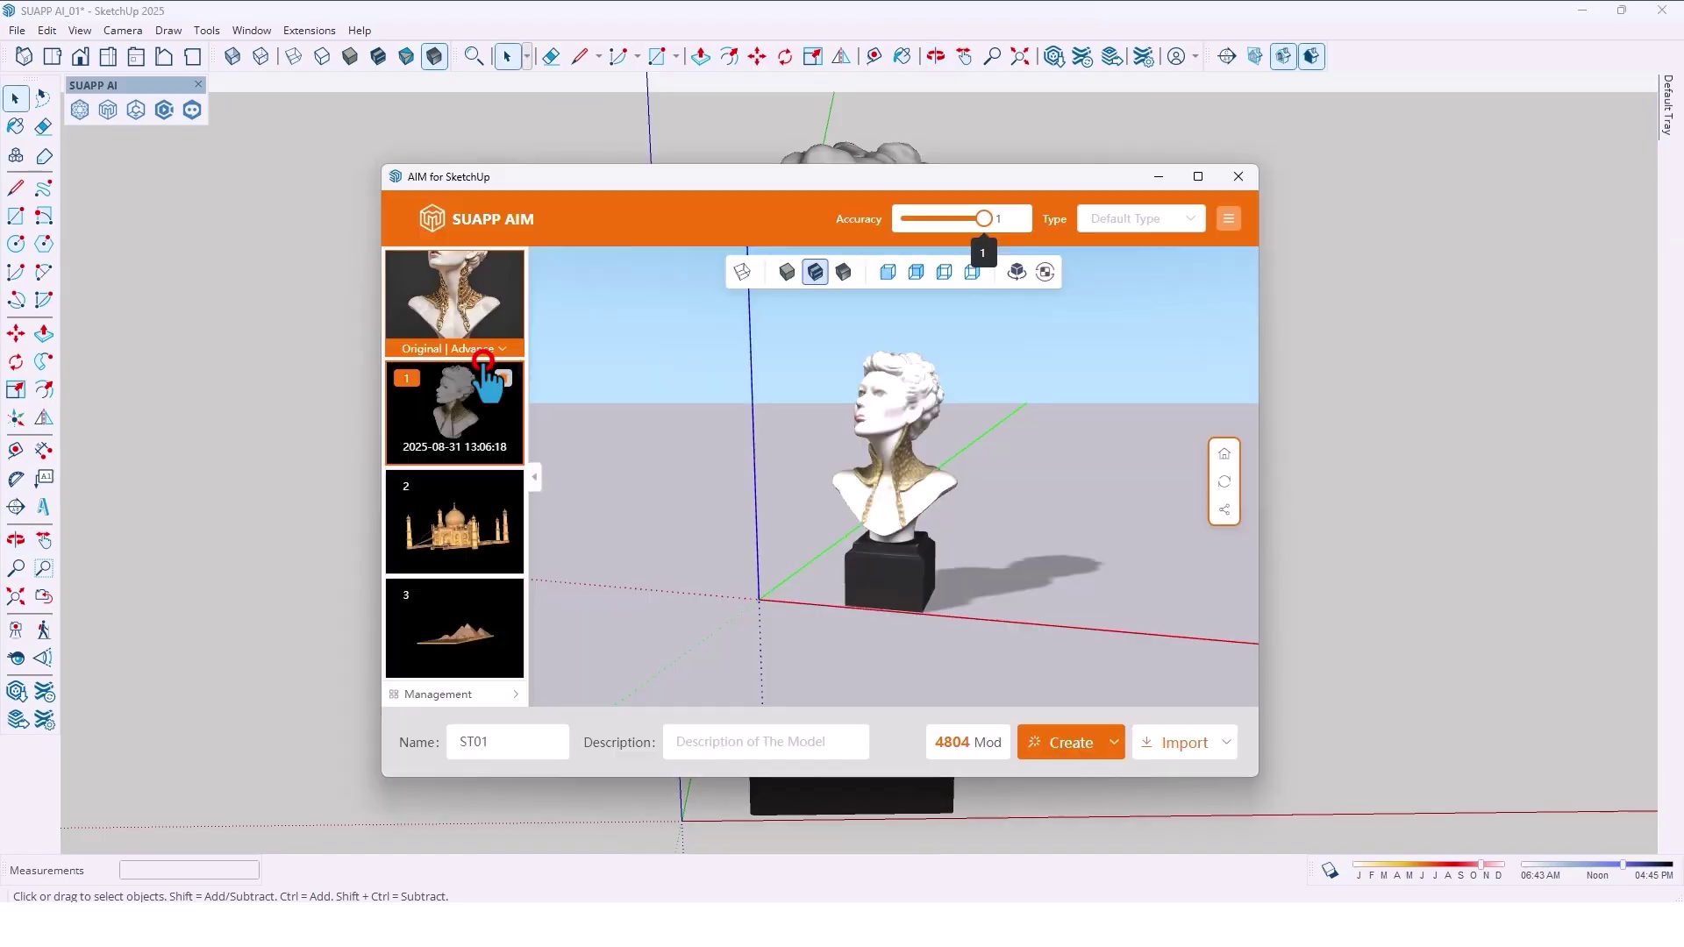
click(1114, 744)
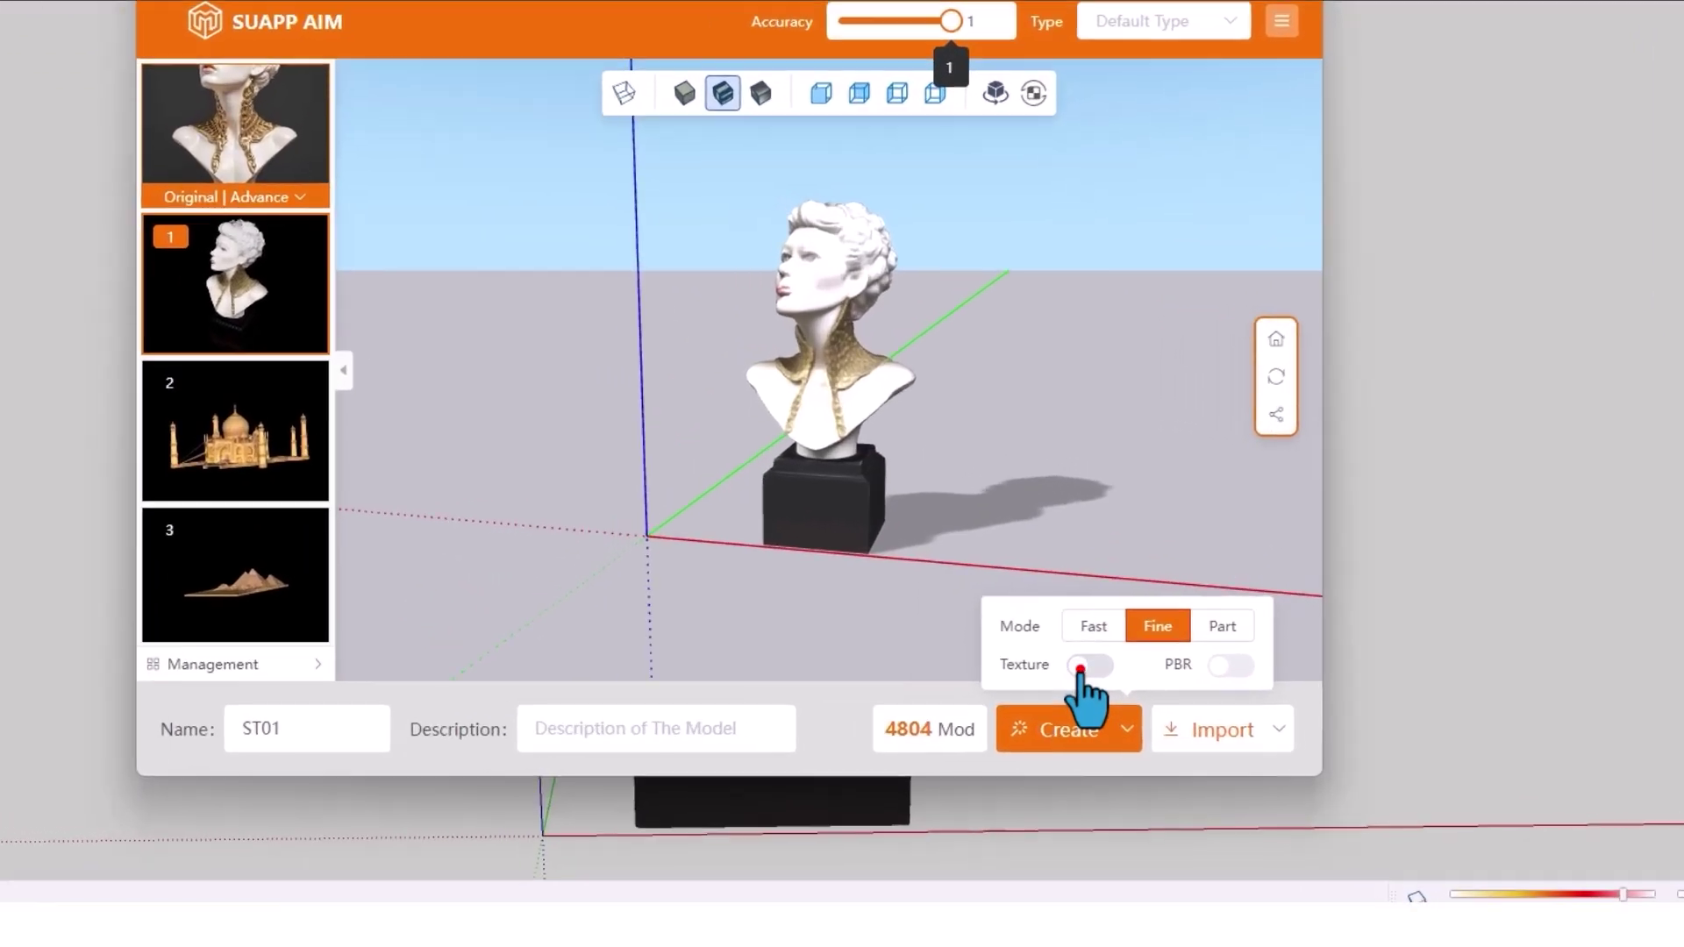
click(1086, 695)
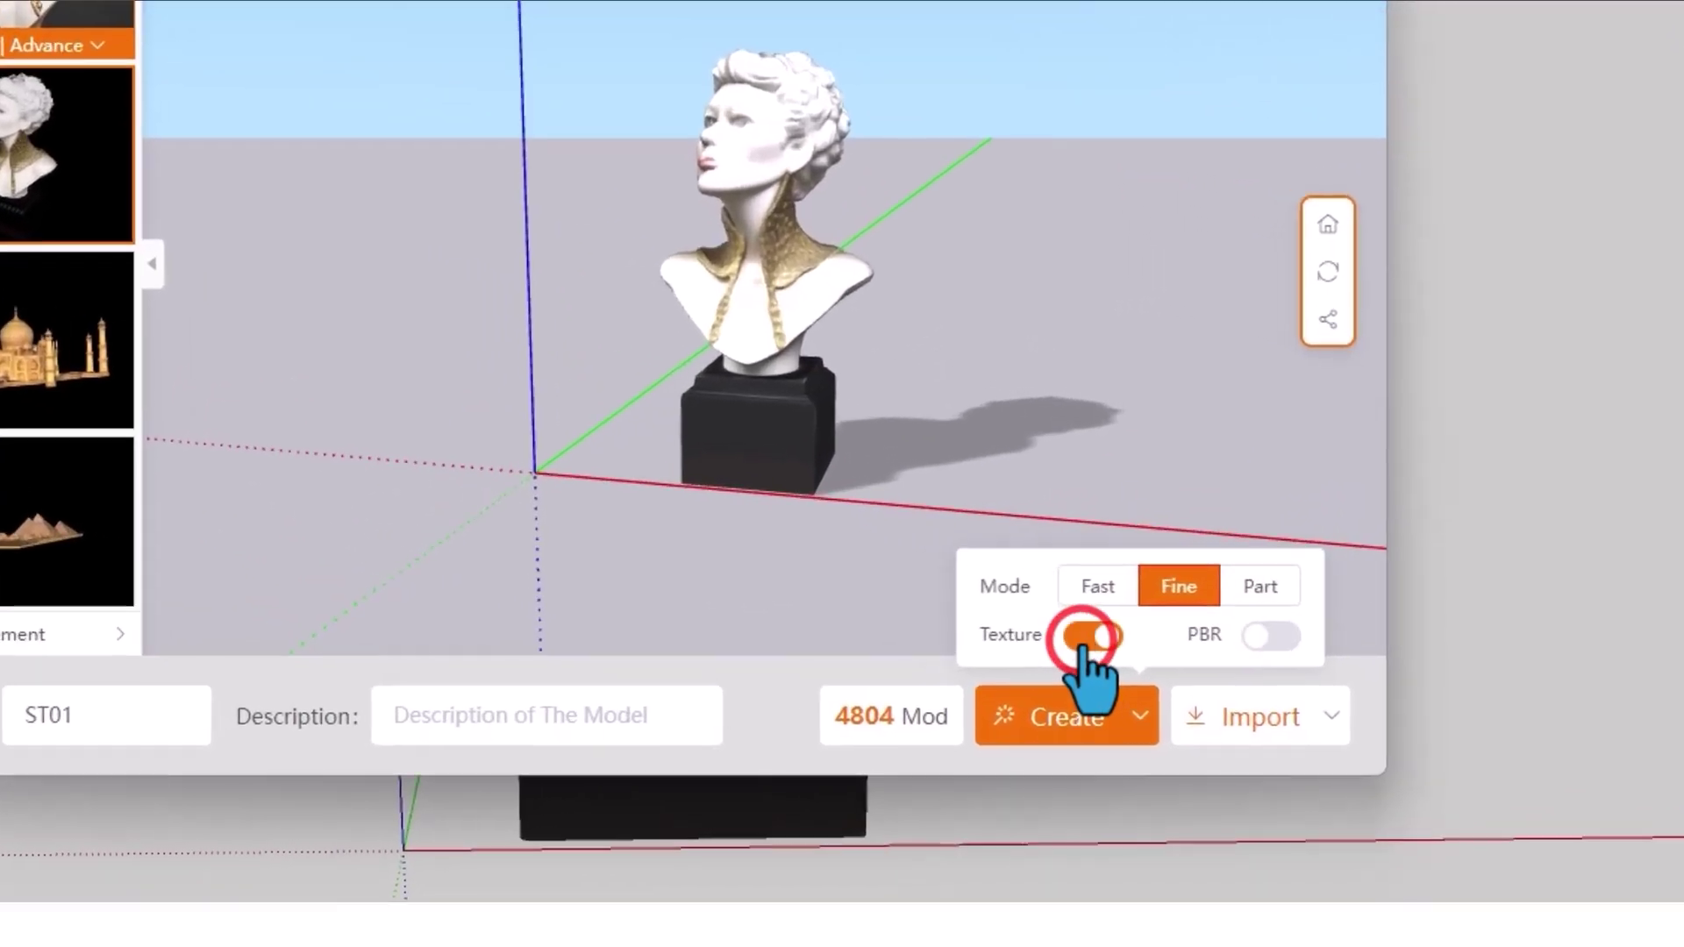
click(1269, 638)
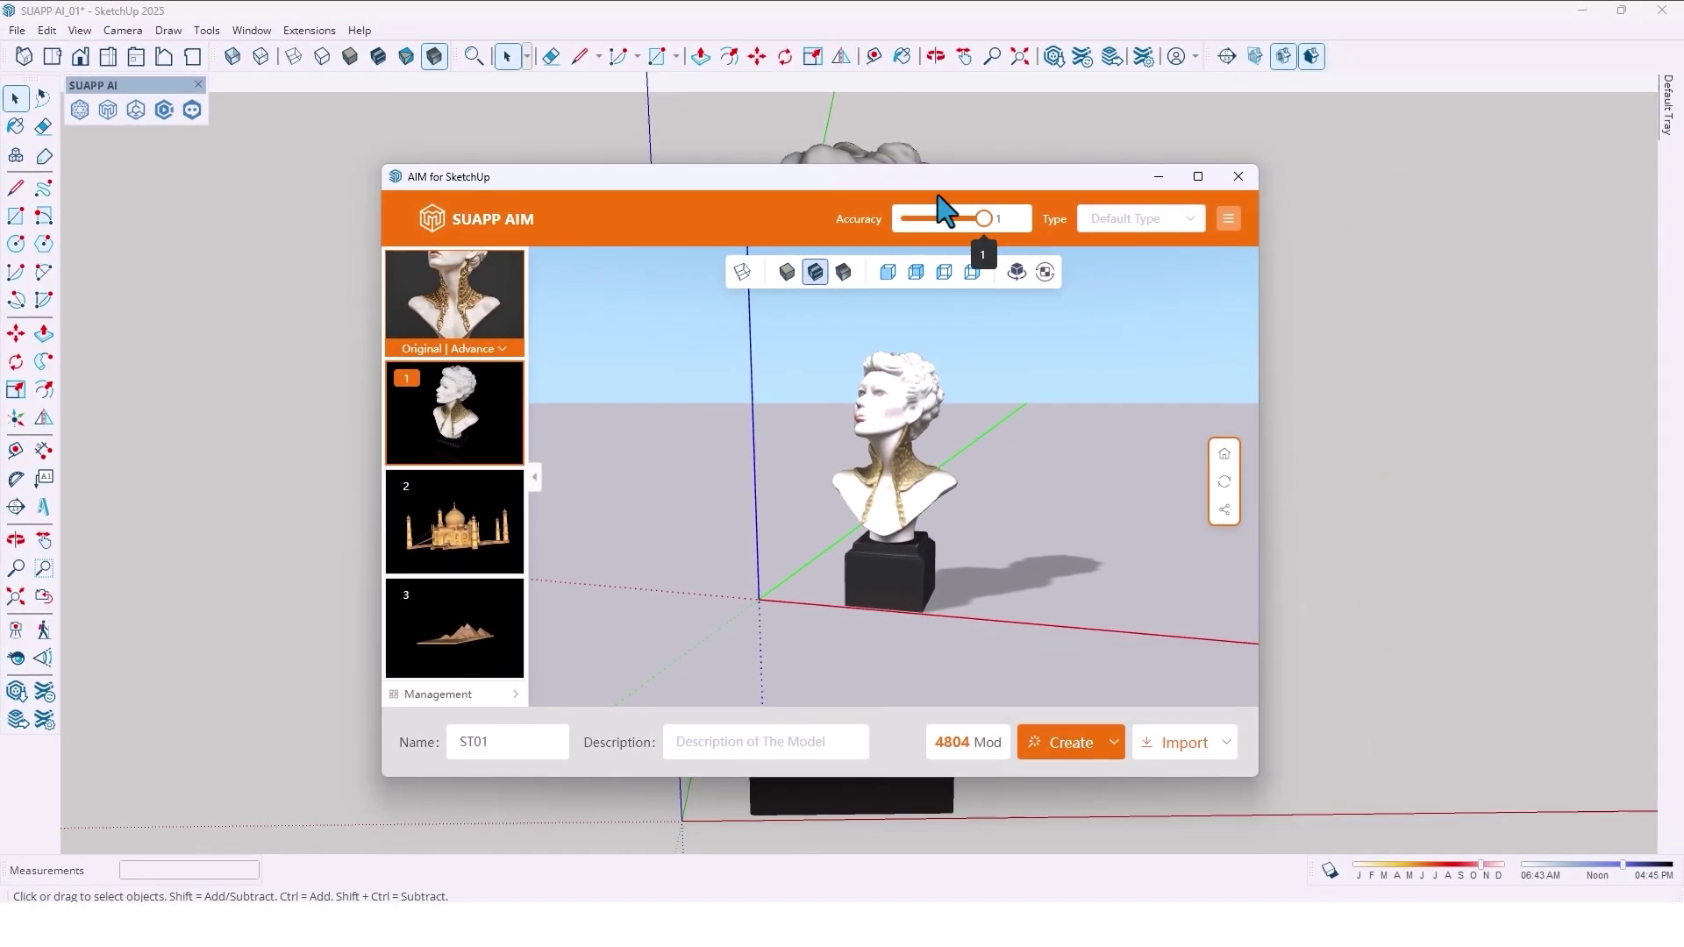
drag(898, 230, 985, 220)
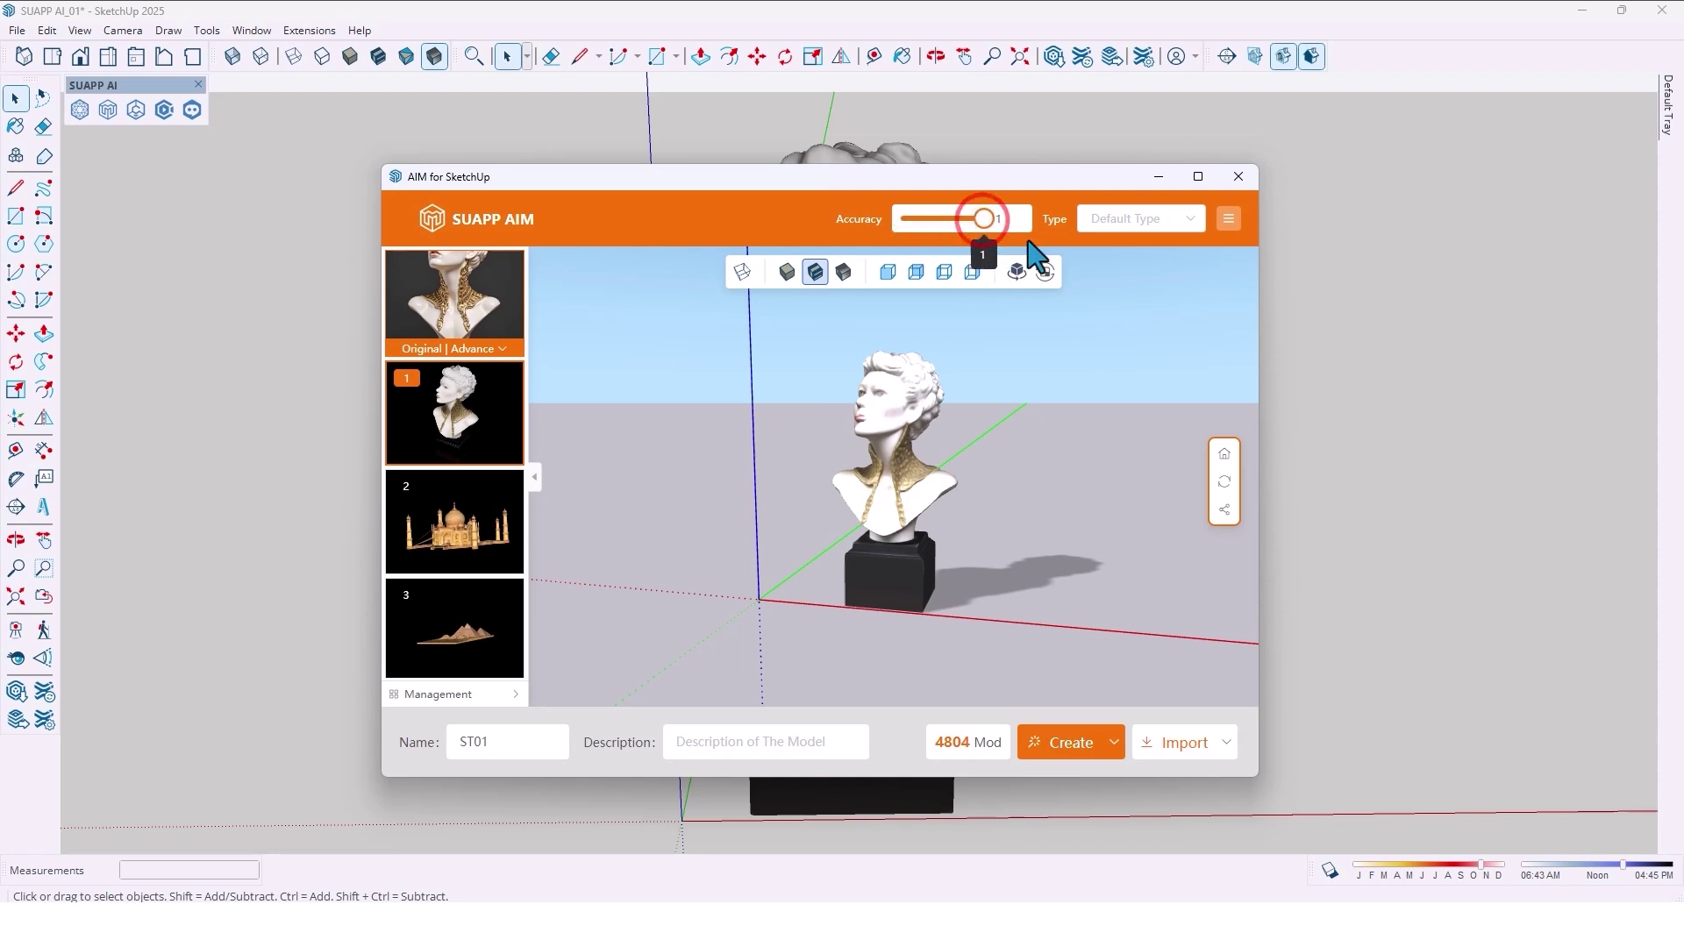
click(1056, 745)
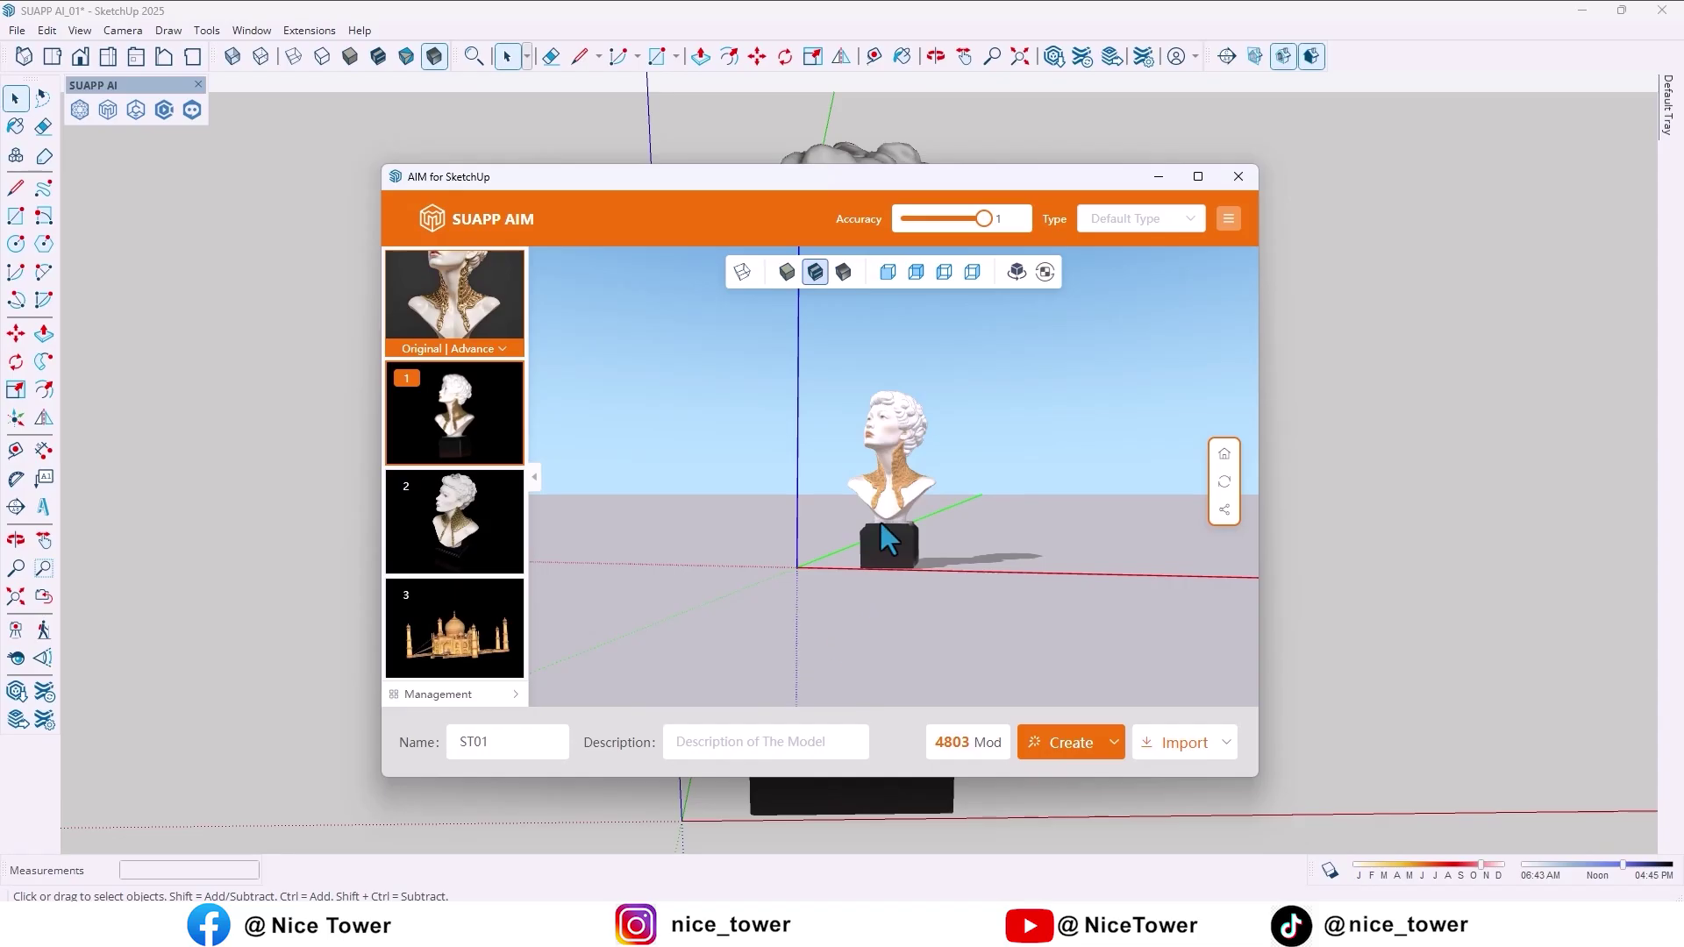
- Orbit the new bust top-down and back to front, then select it to edit its material
drag(881, 524, 857, 459)
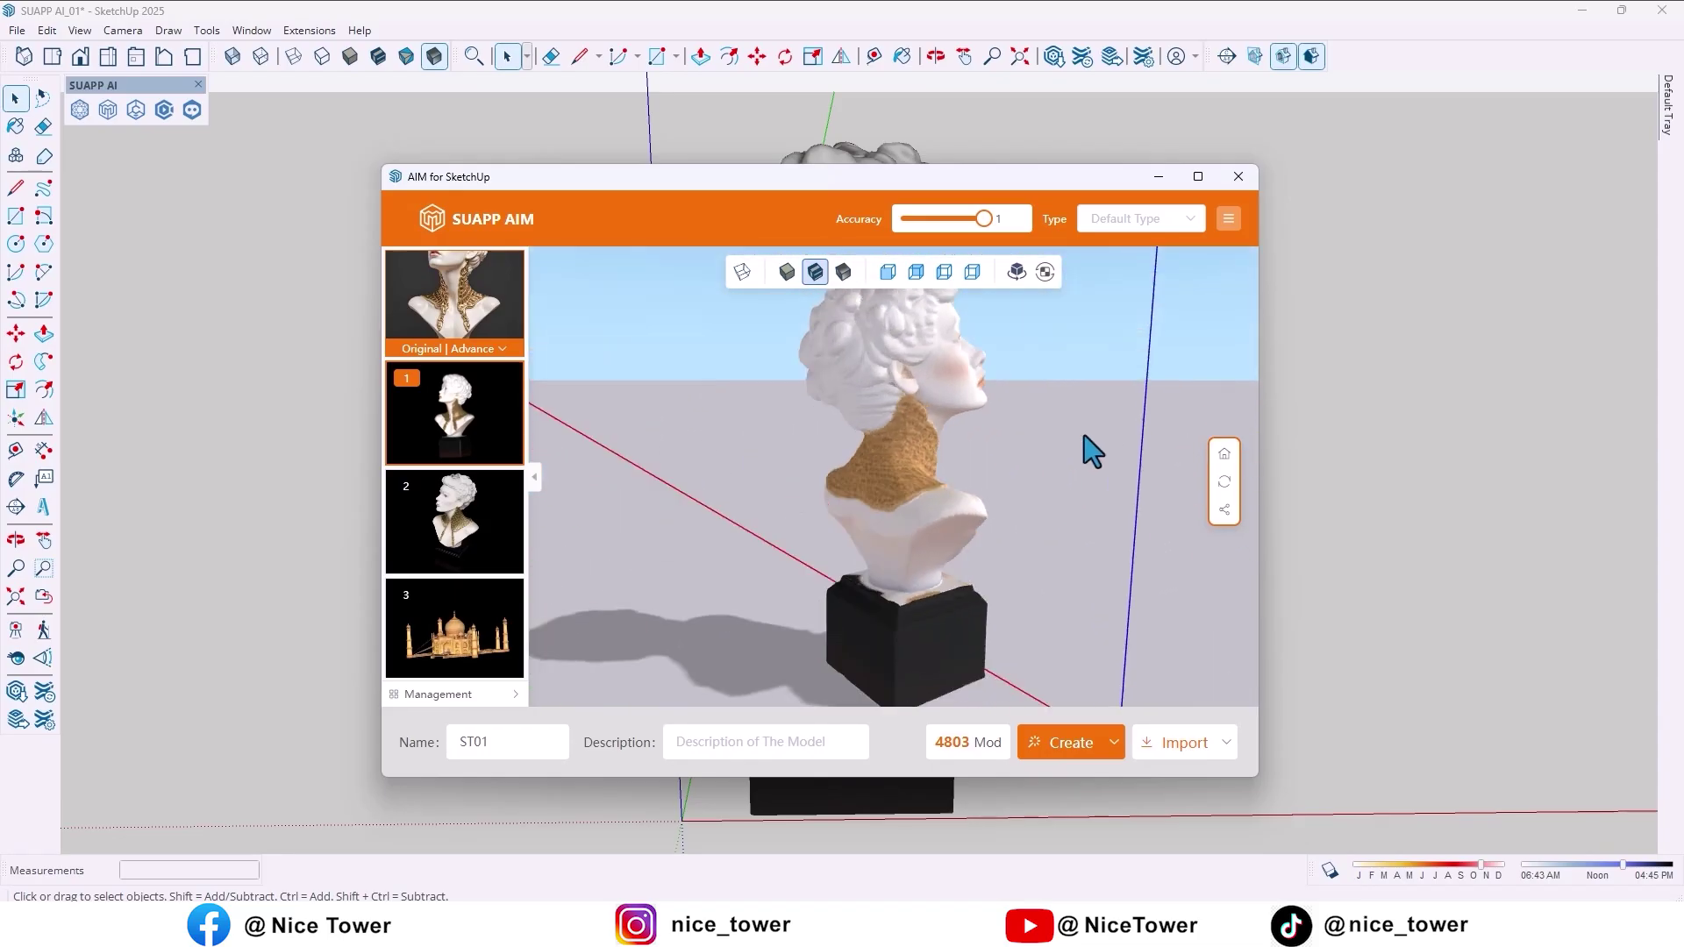
drag(1092, 451, 932, 595)
click(895, 584)
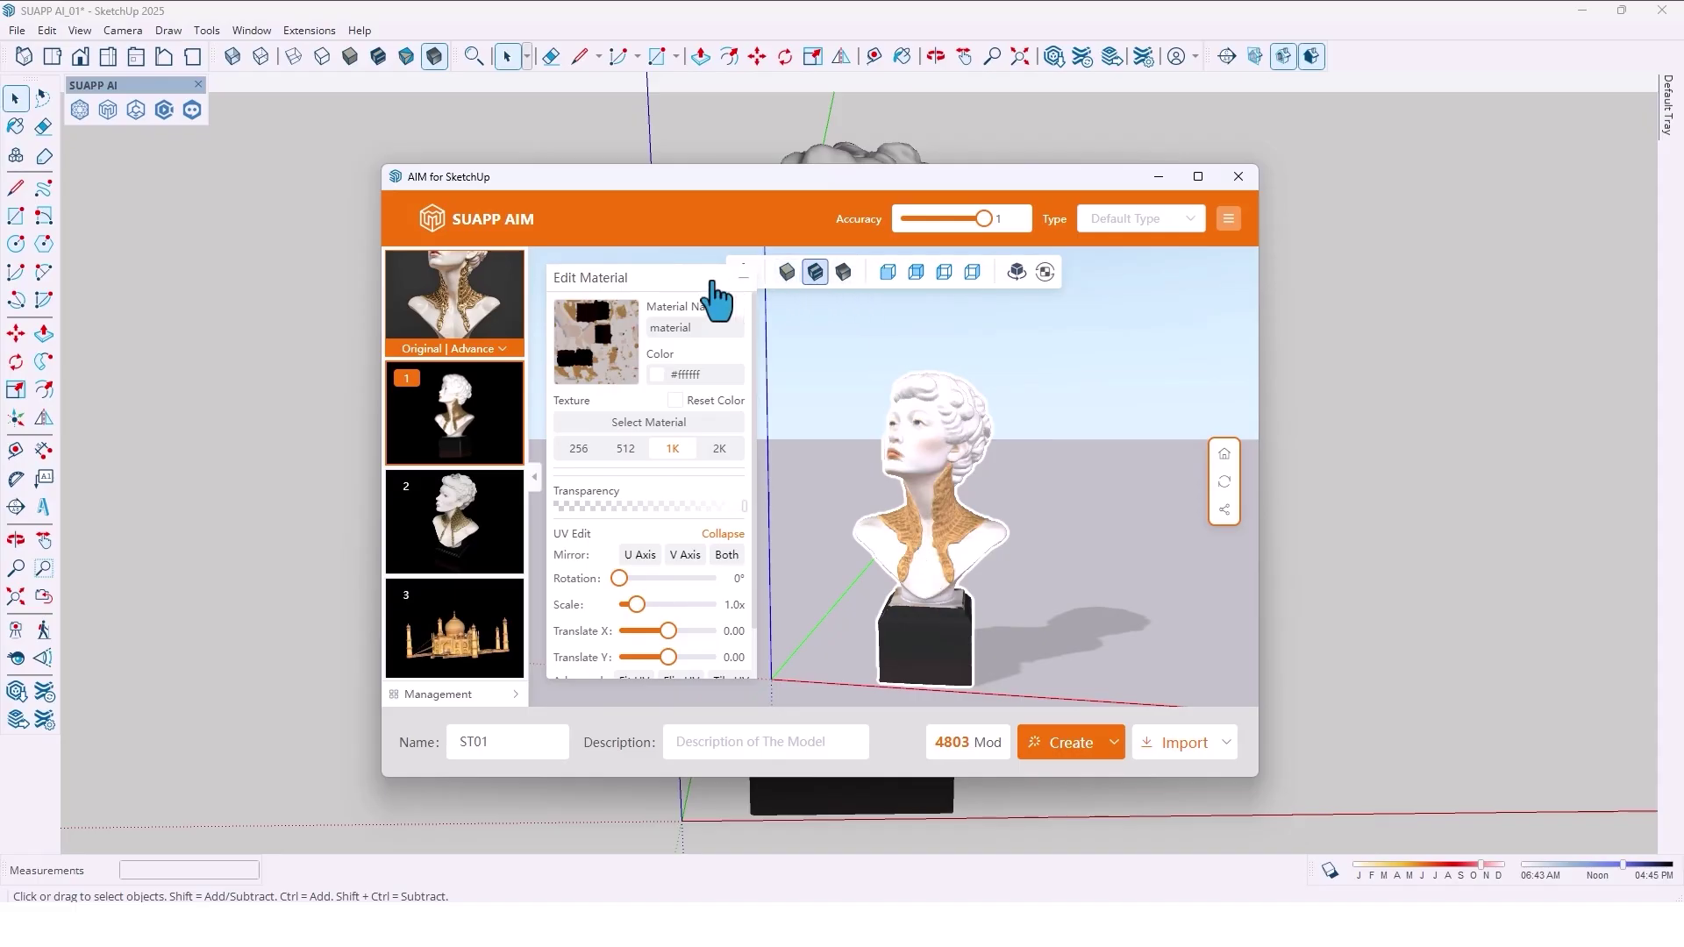
- Raise the bust's texture resolution to 2K in the Edit Material panel
drag(718, 289, 702, 276)
drag(798, 492, 947, 571)
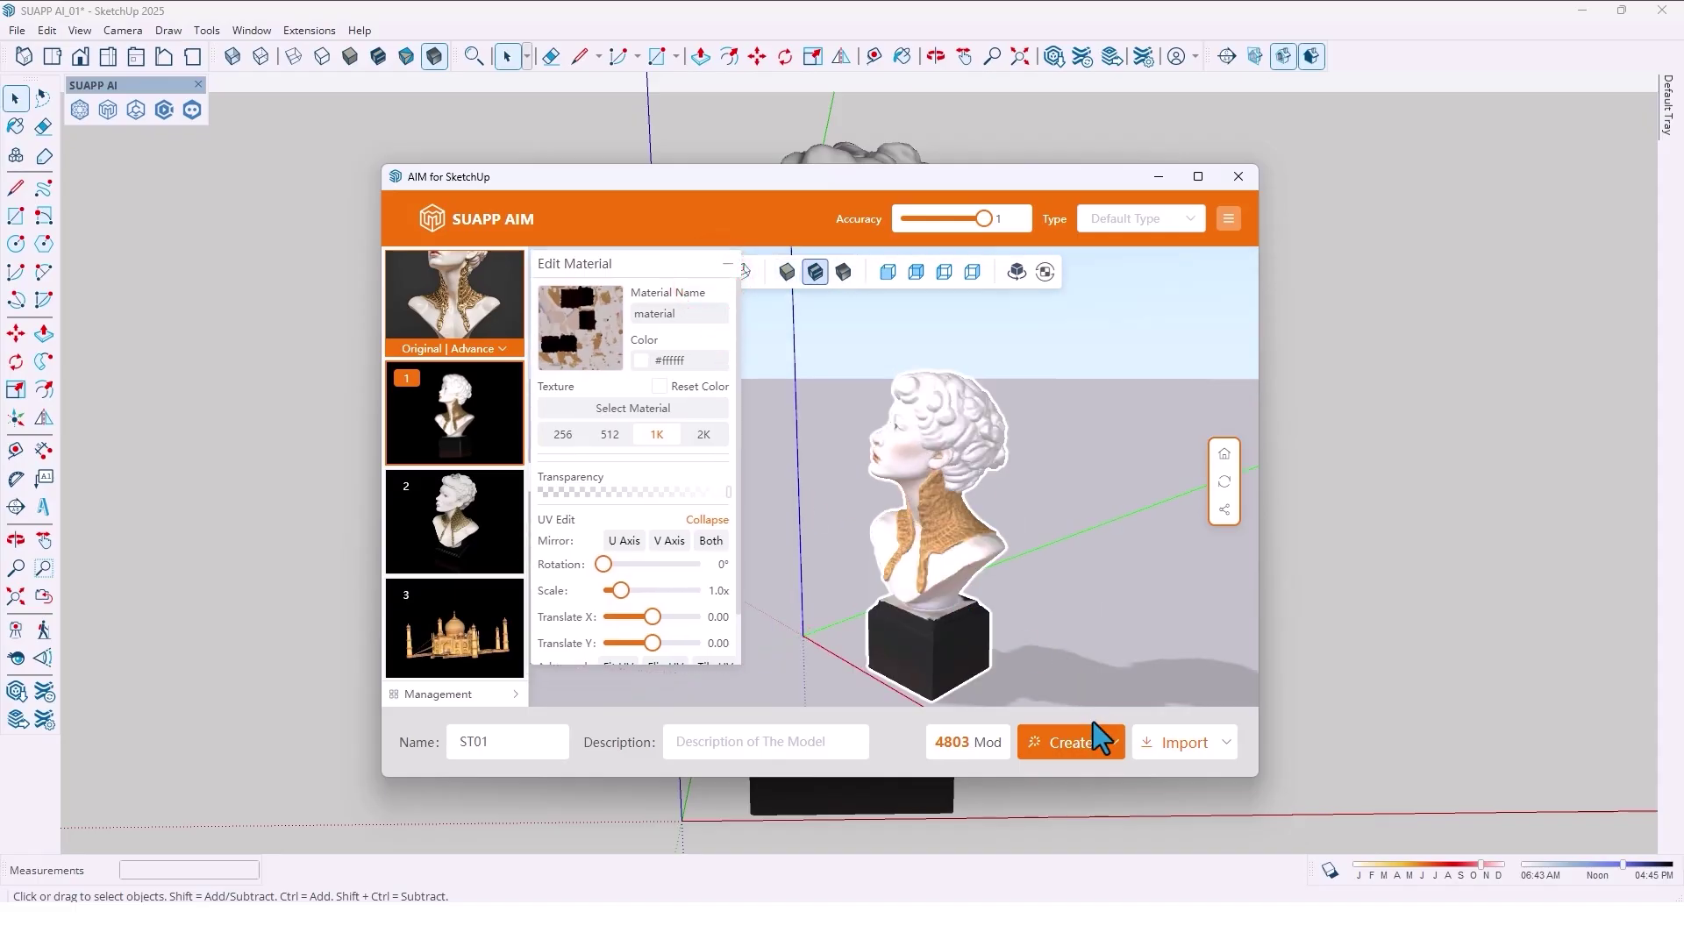
click(1114, 743)
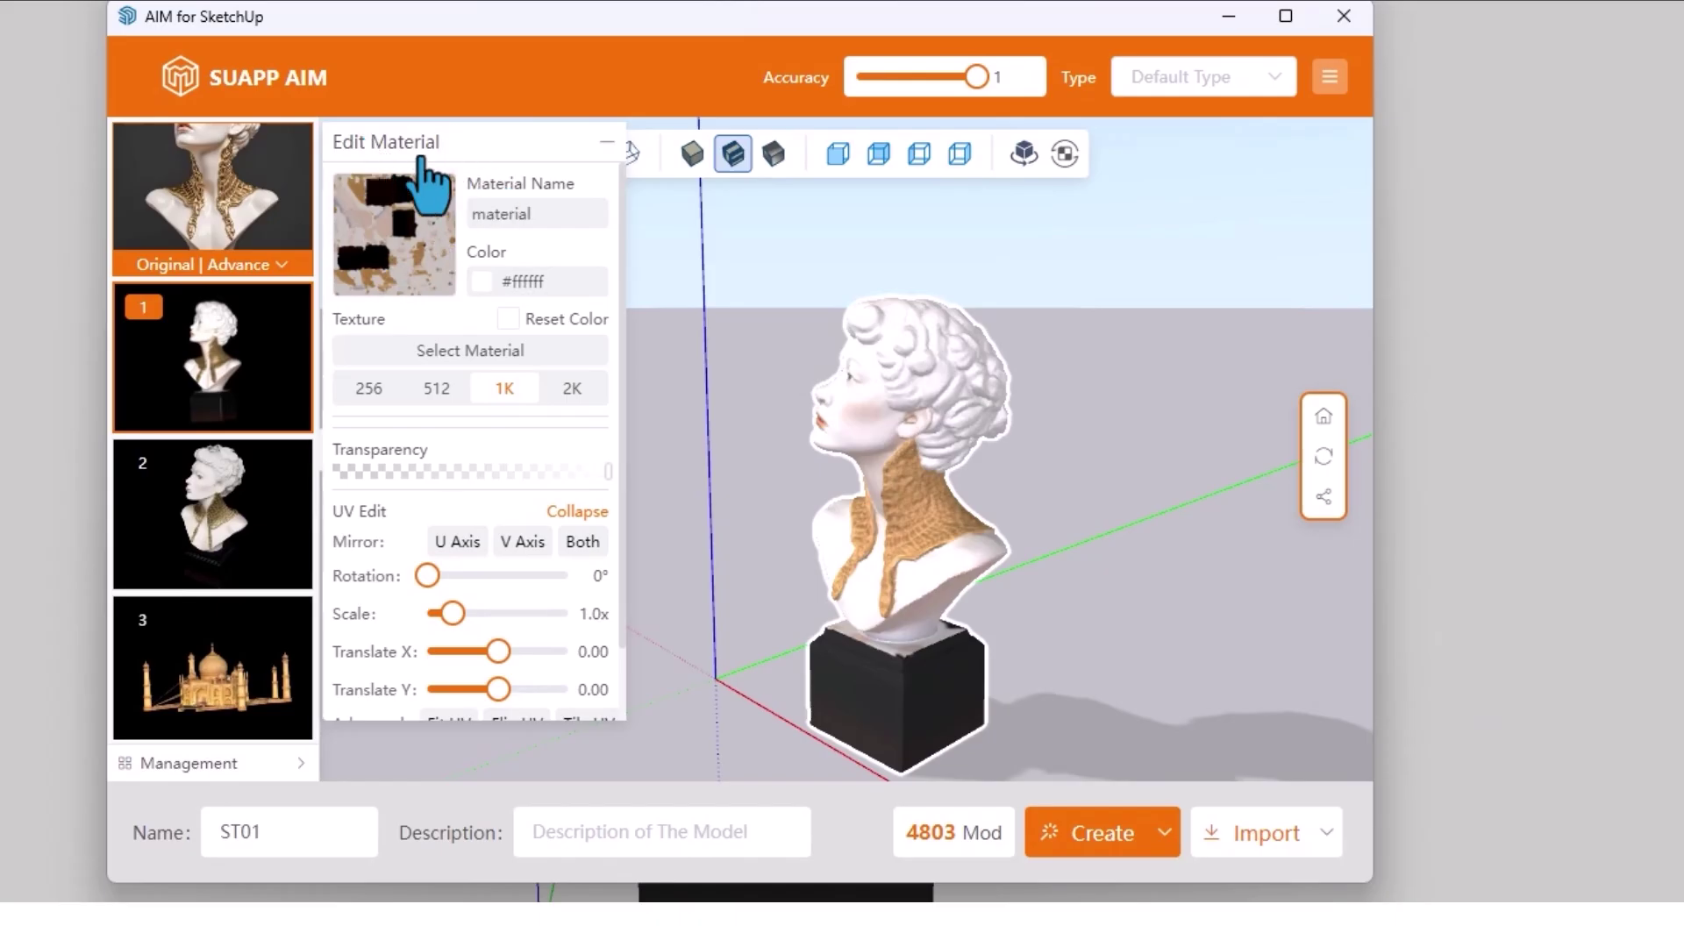
click(583, 389)
drag(833, 439, 933, 463)
- Try Rotation, Flip UV and Tile UV, reset the mapping, and open the Material Gallery
drag(427, 576, 502, 689)
scroll(500, 644, down, 1)
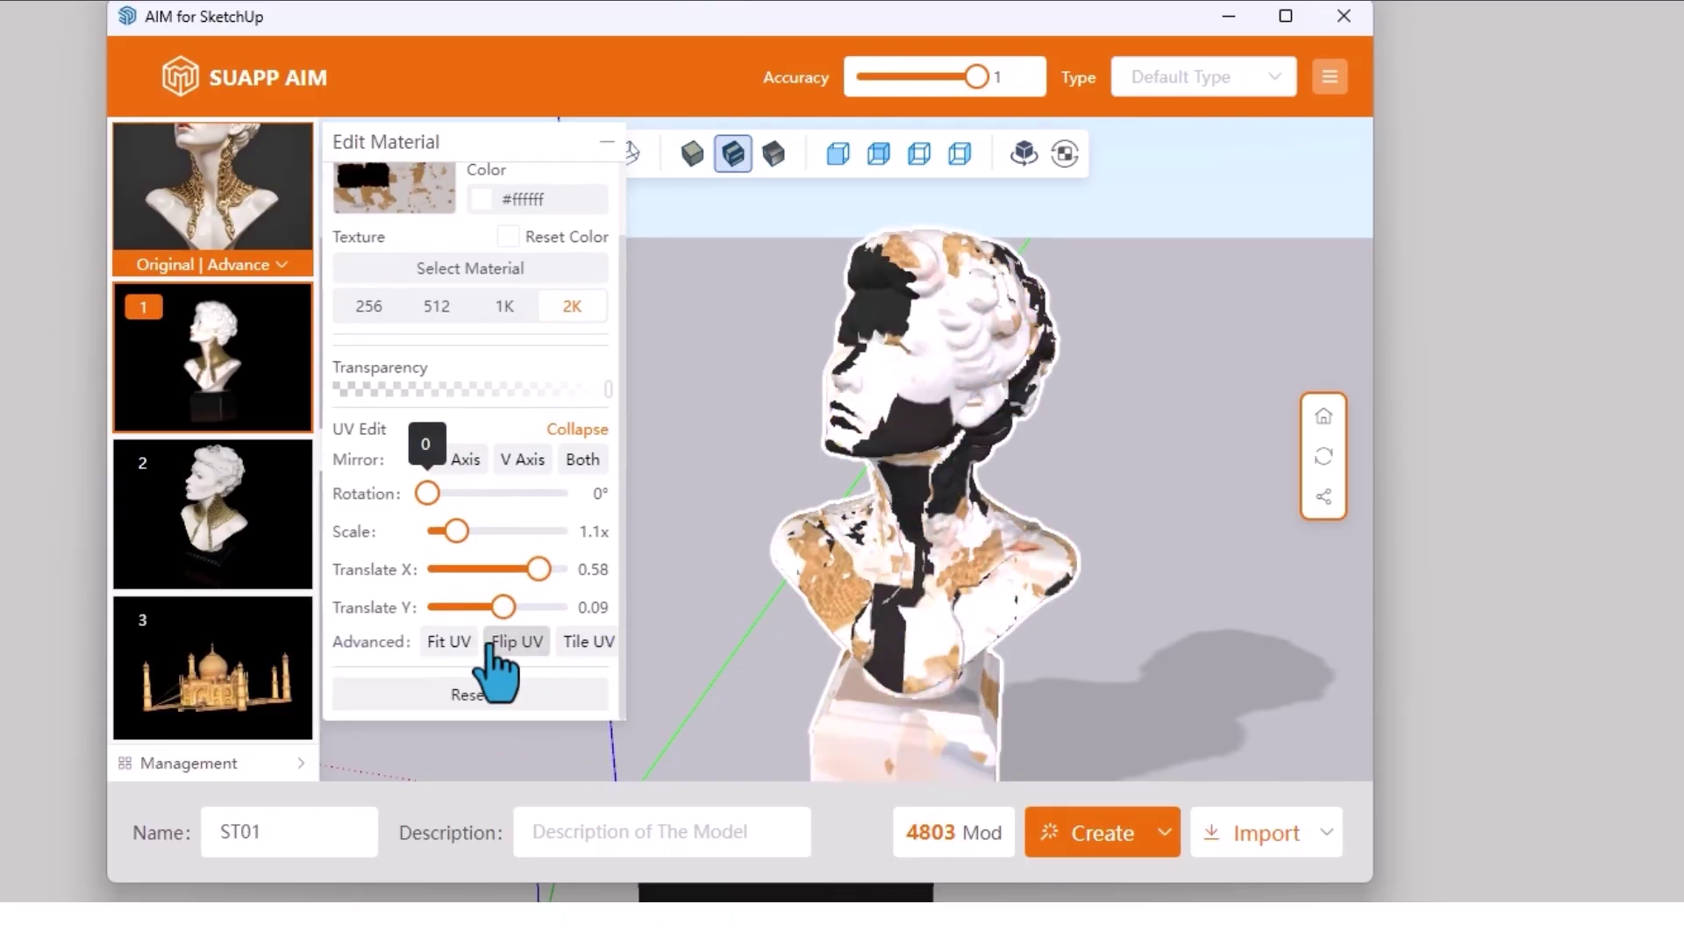
click(520, 644)
click(511, 644)
click(564, 649)
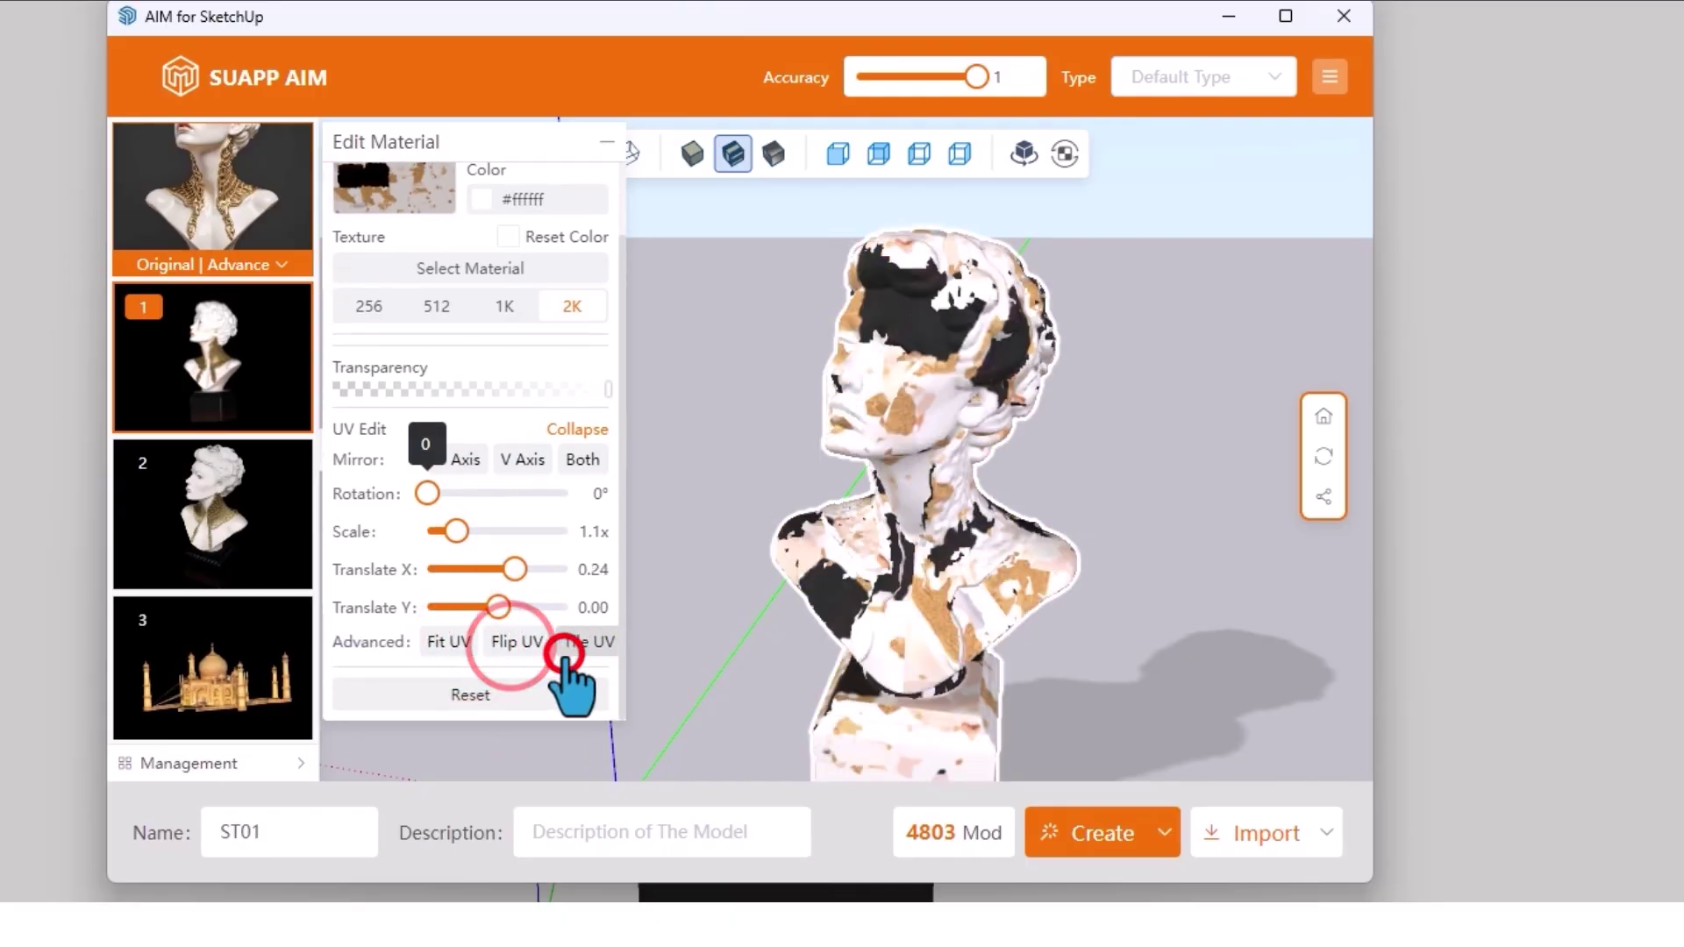
scroll(516, 483, up, 1)
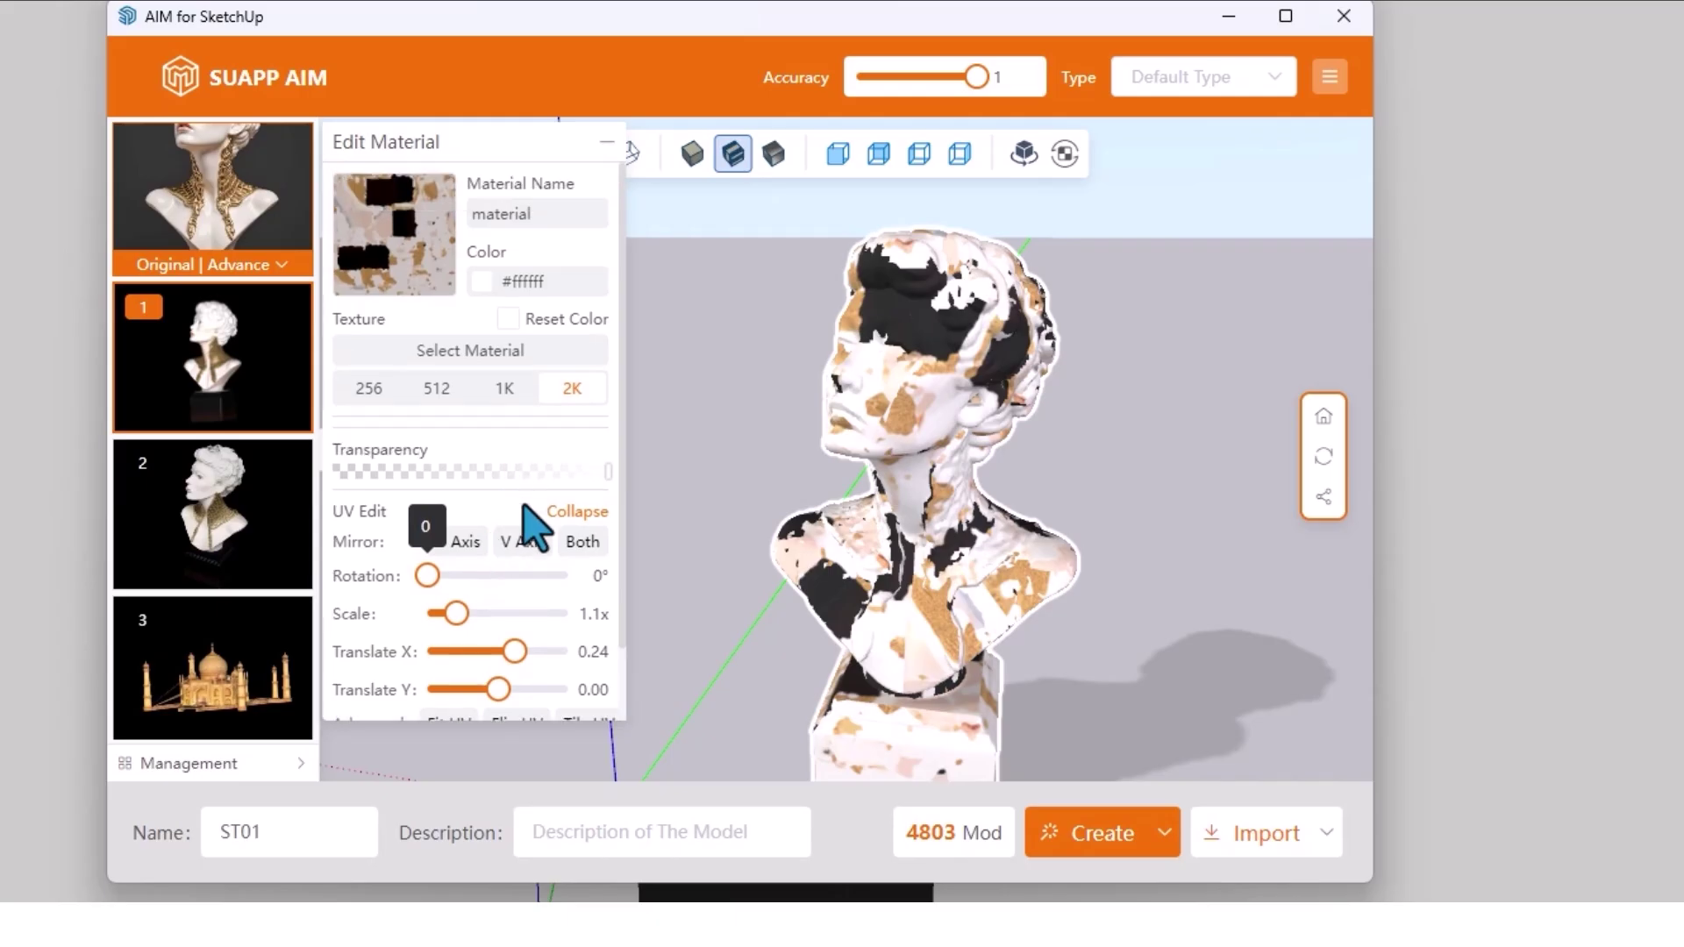
scroll(524, 506, down, 1)
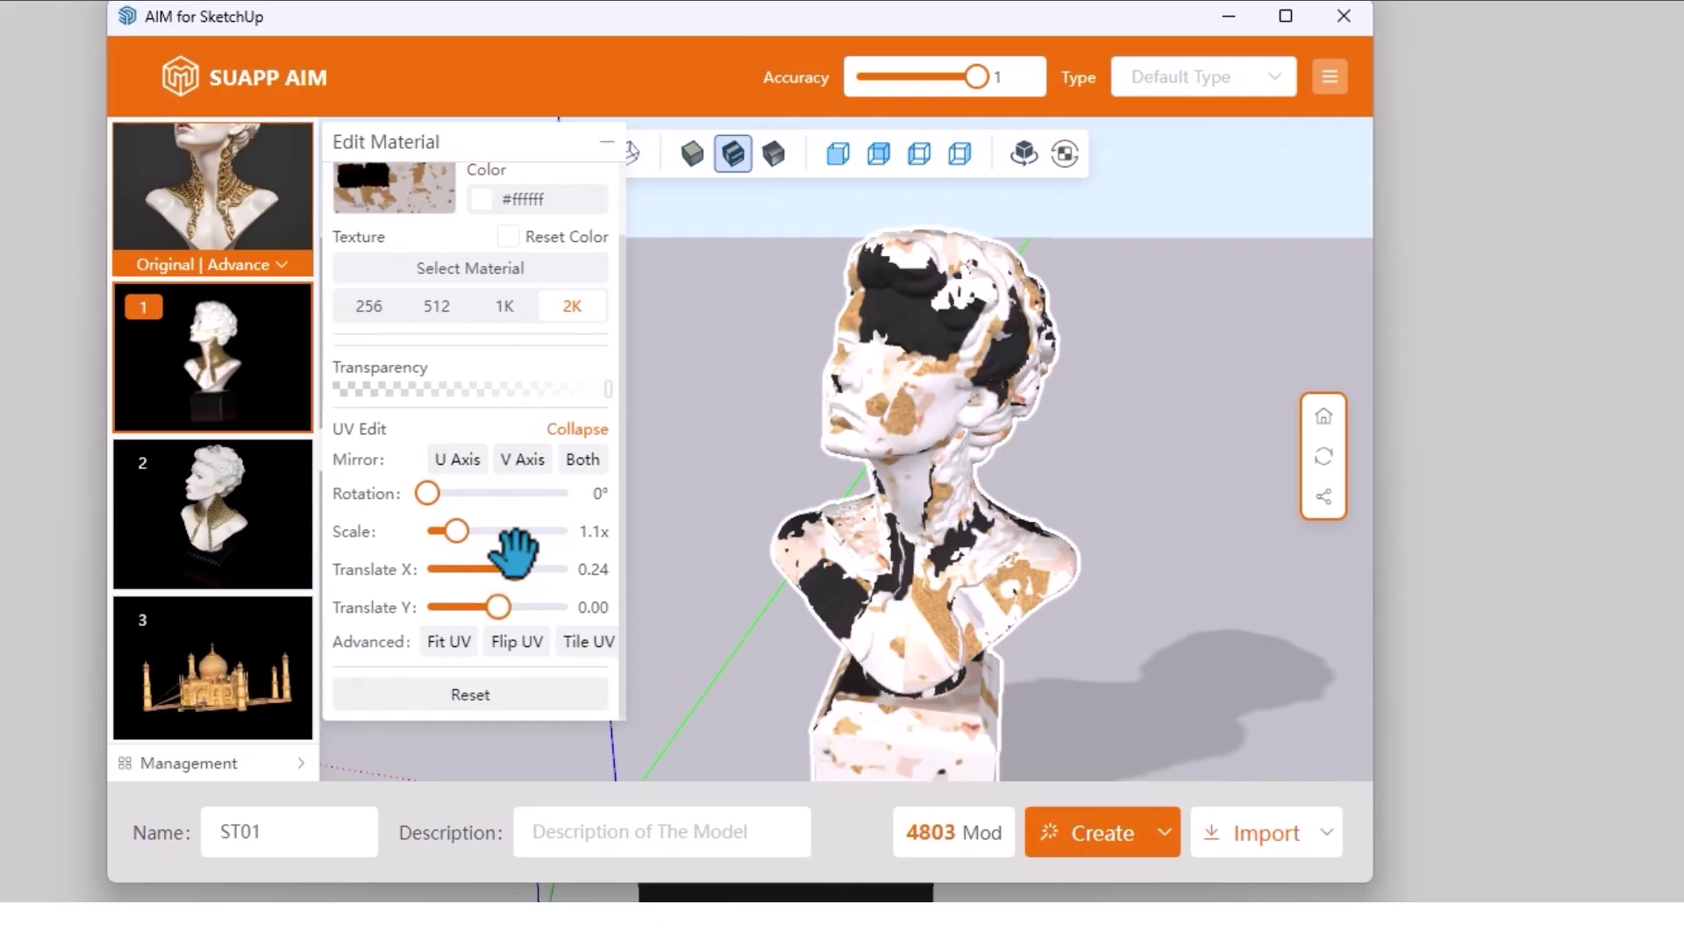
click(473, 694)
scroll(455, 596, up, 1)
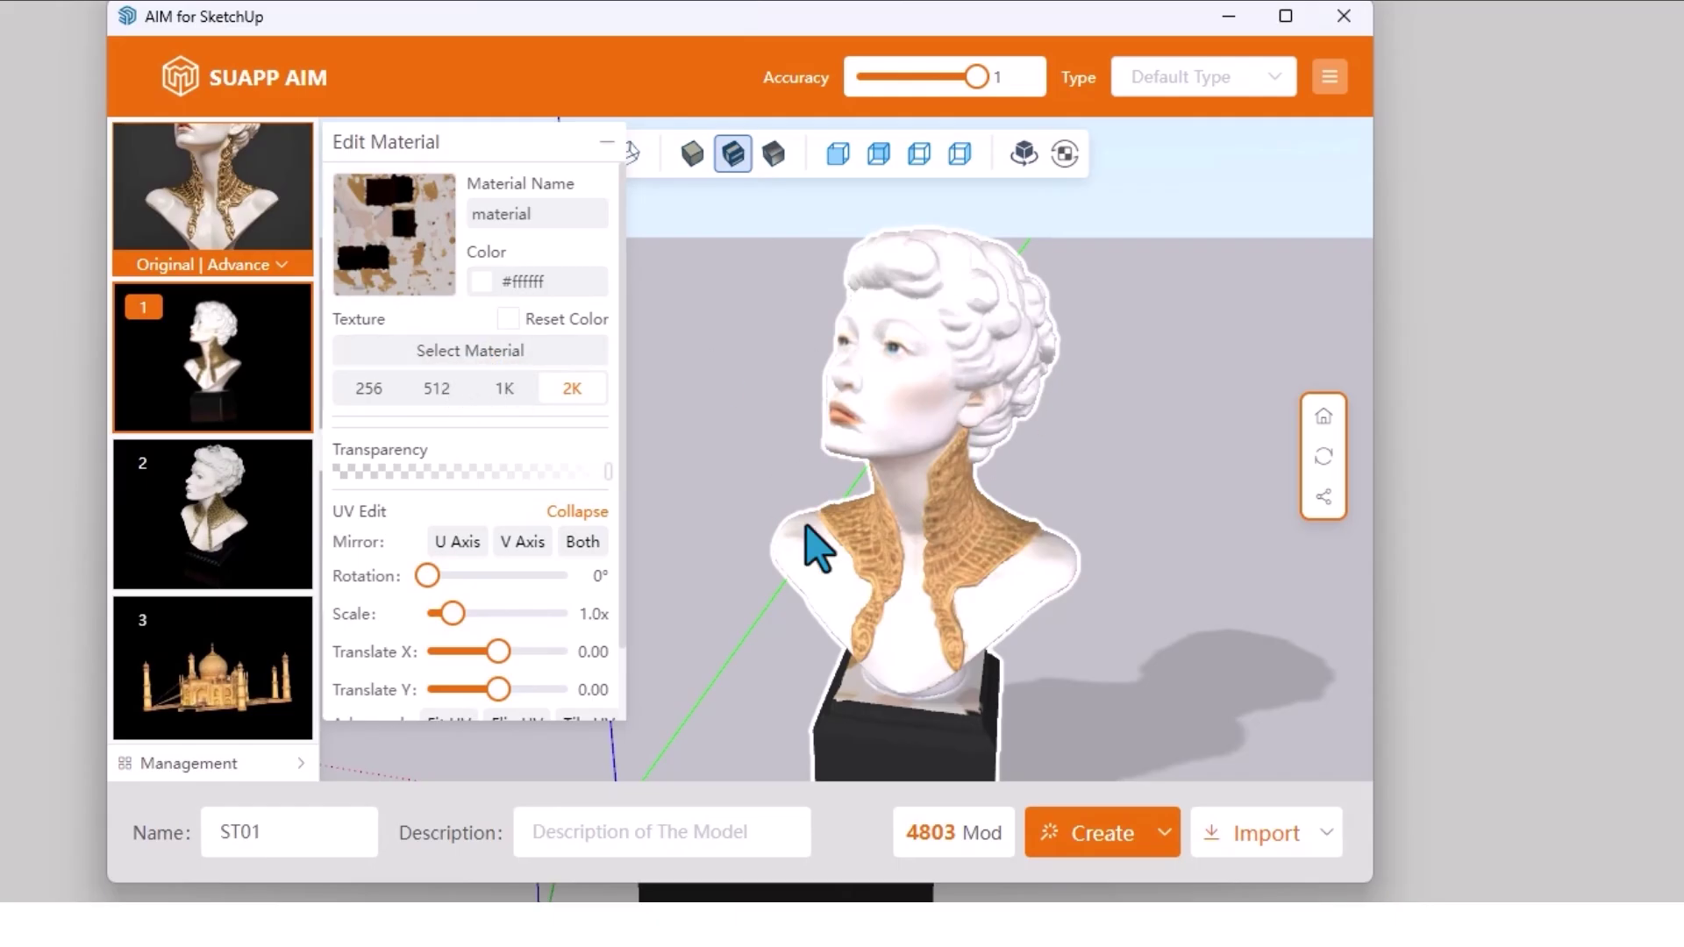
click(485, 369)
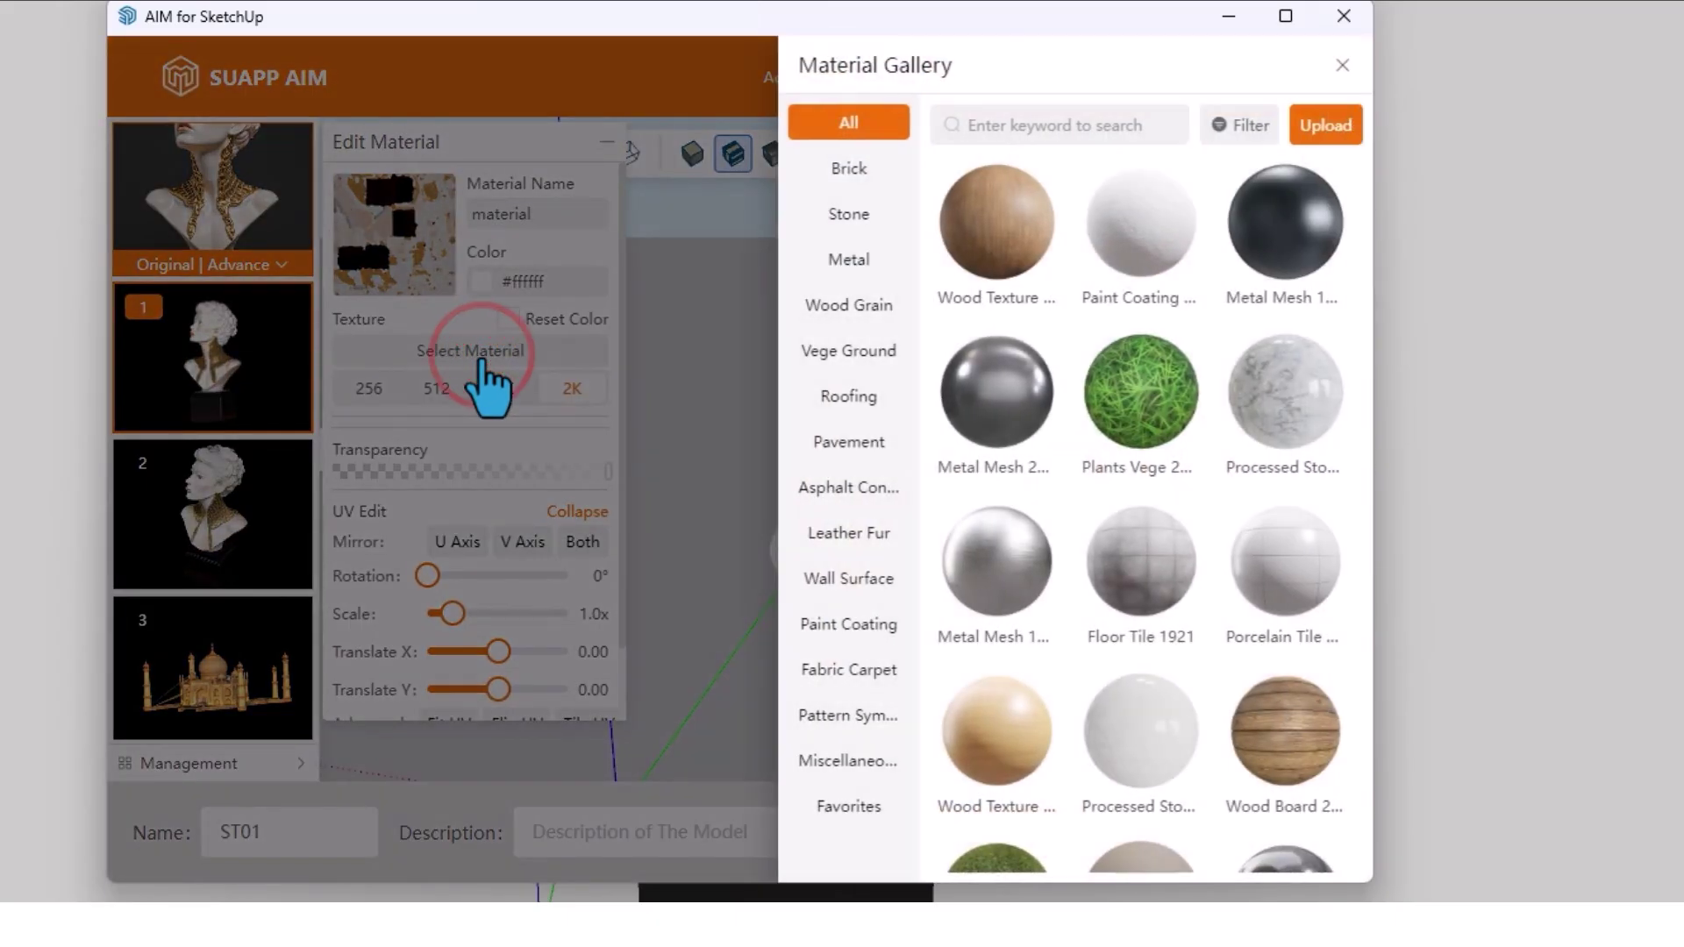
- Browse the gallery categories and apply the dark Processed Stone marble from Stone to the bust
click(1286, 15)
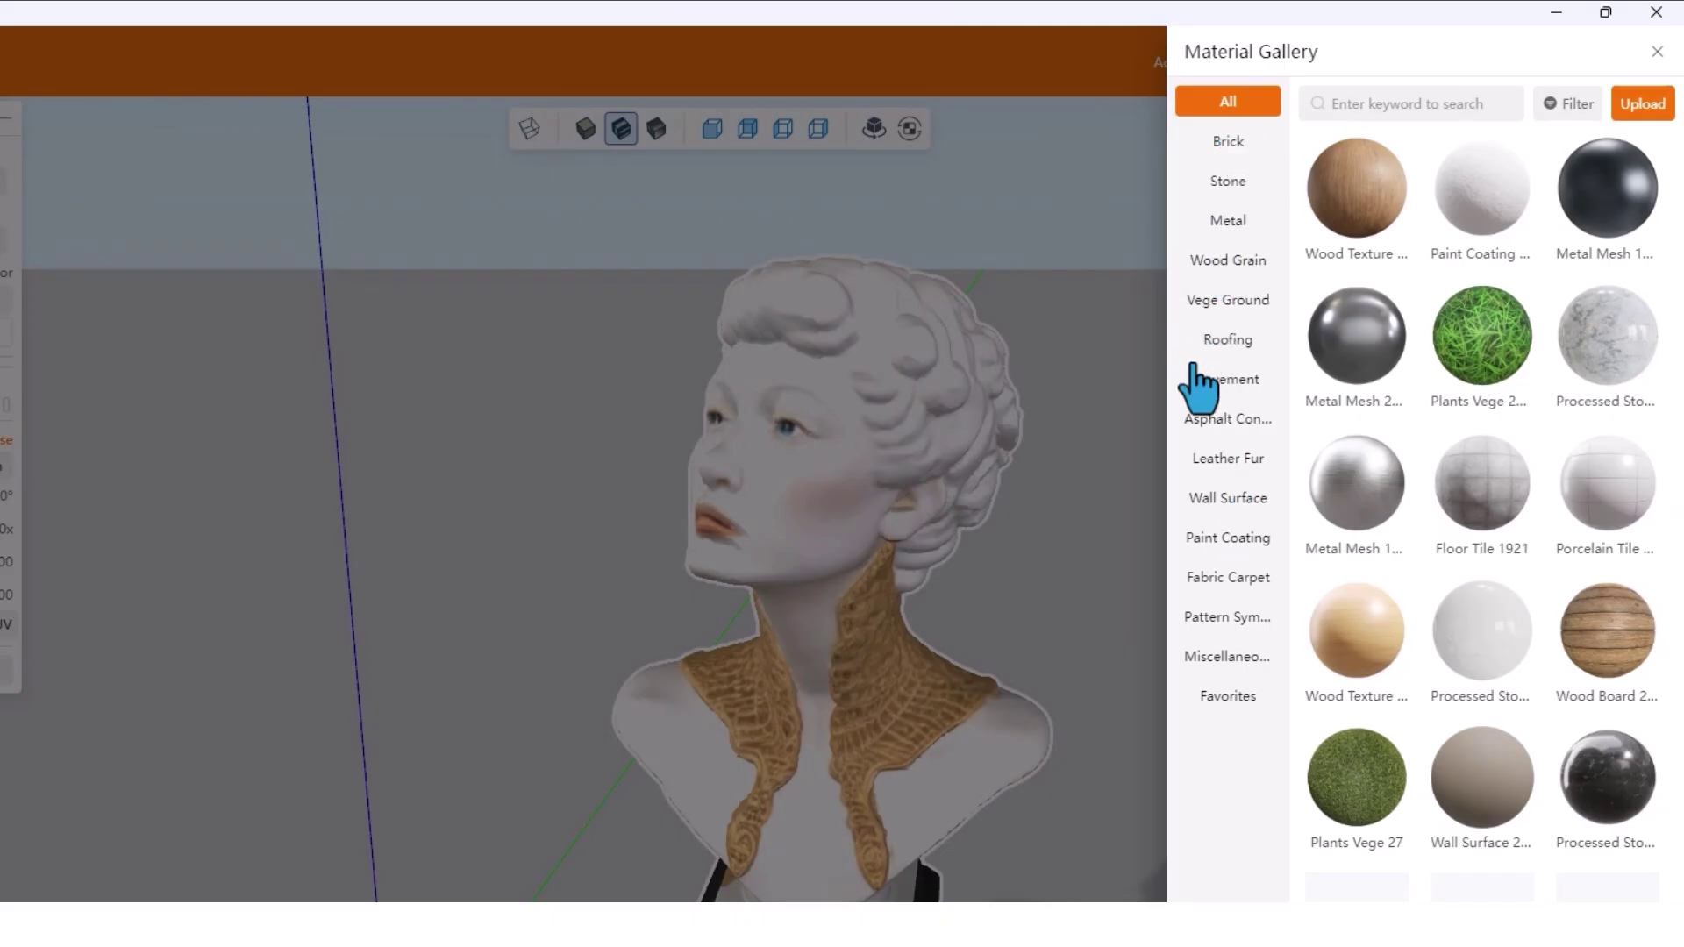
click(1228, 145)
click(1228, 178)
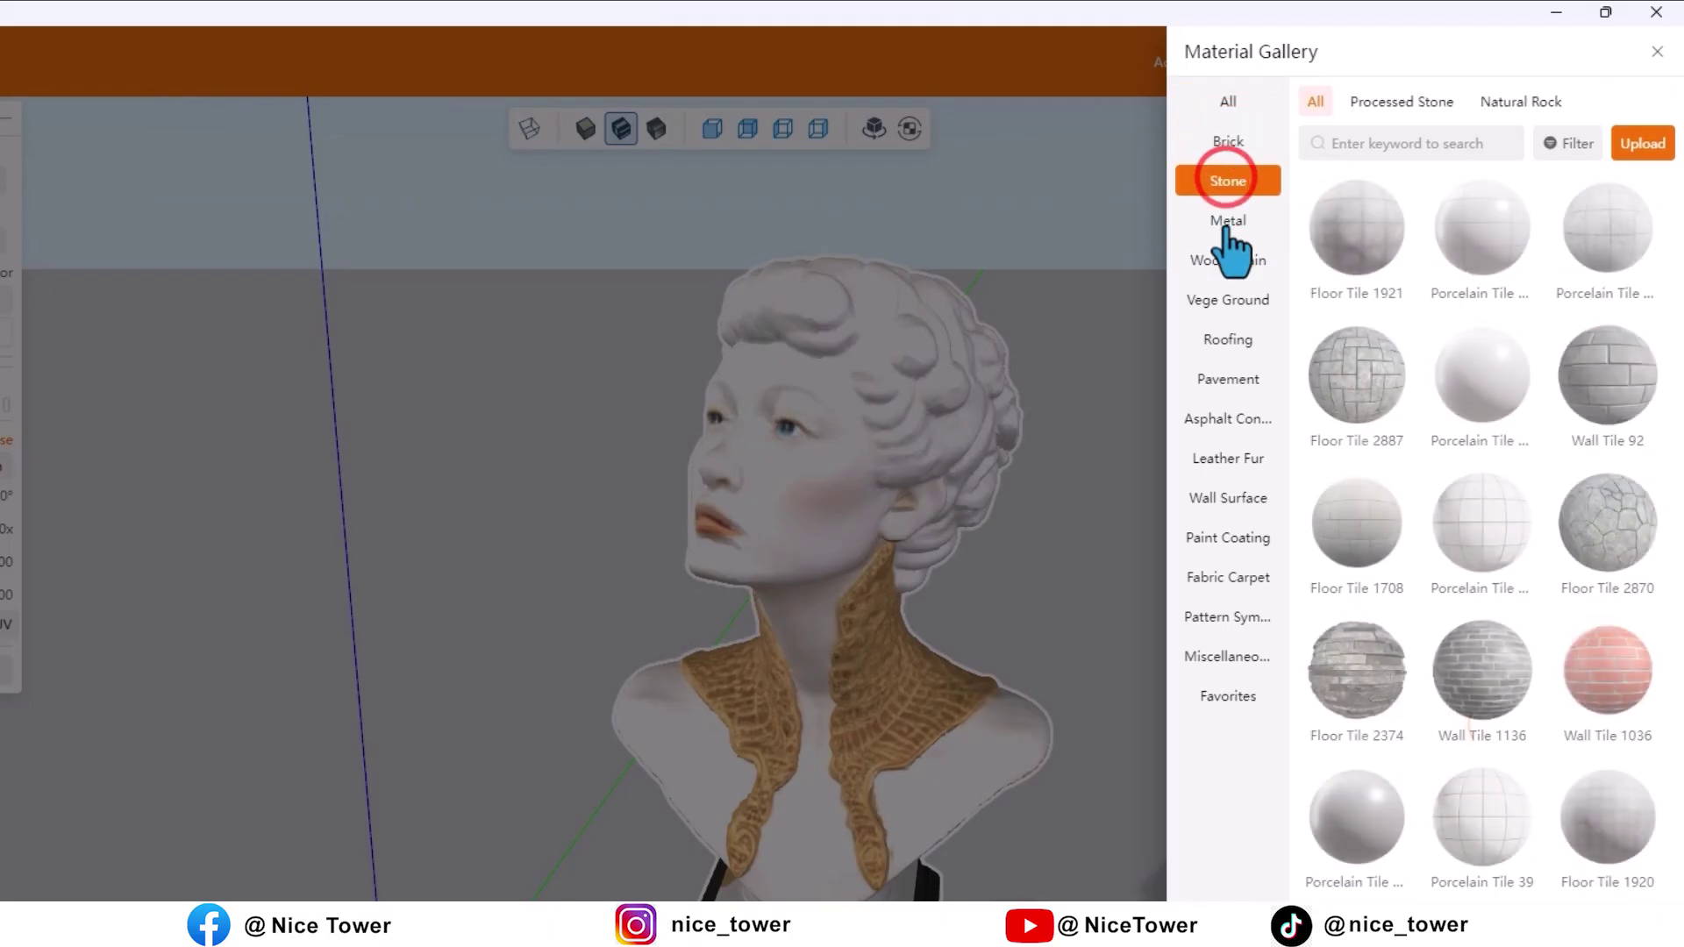
click(1227, 215)
click(1228, 259)
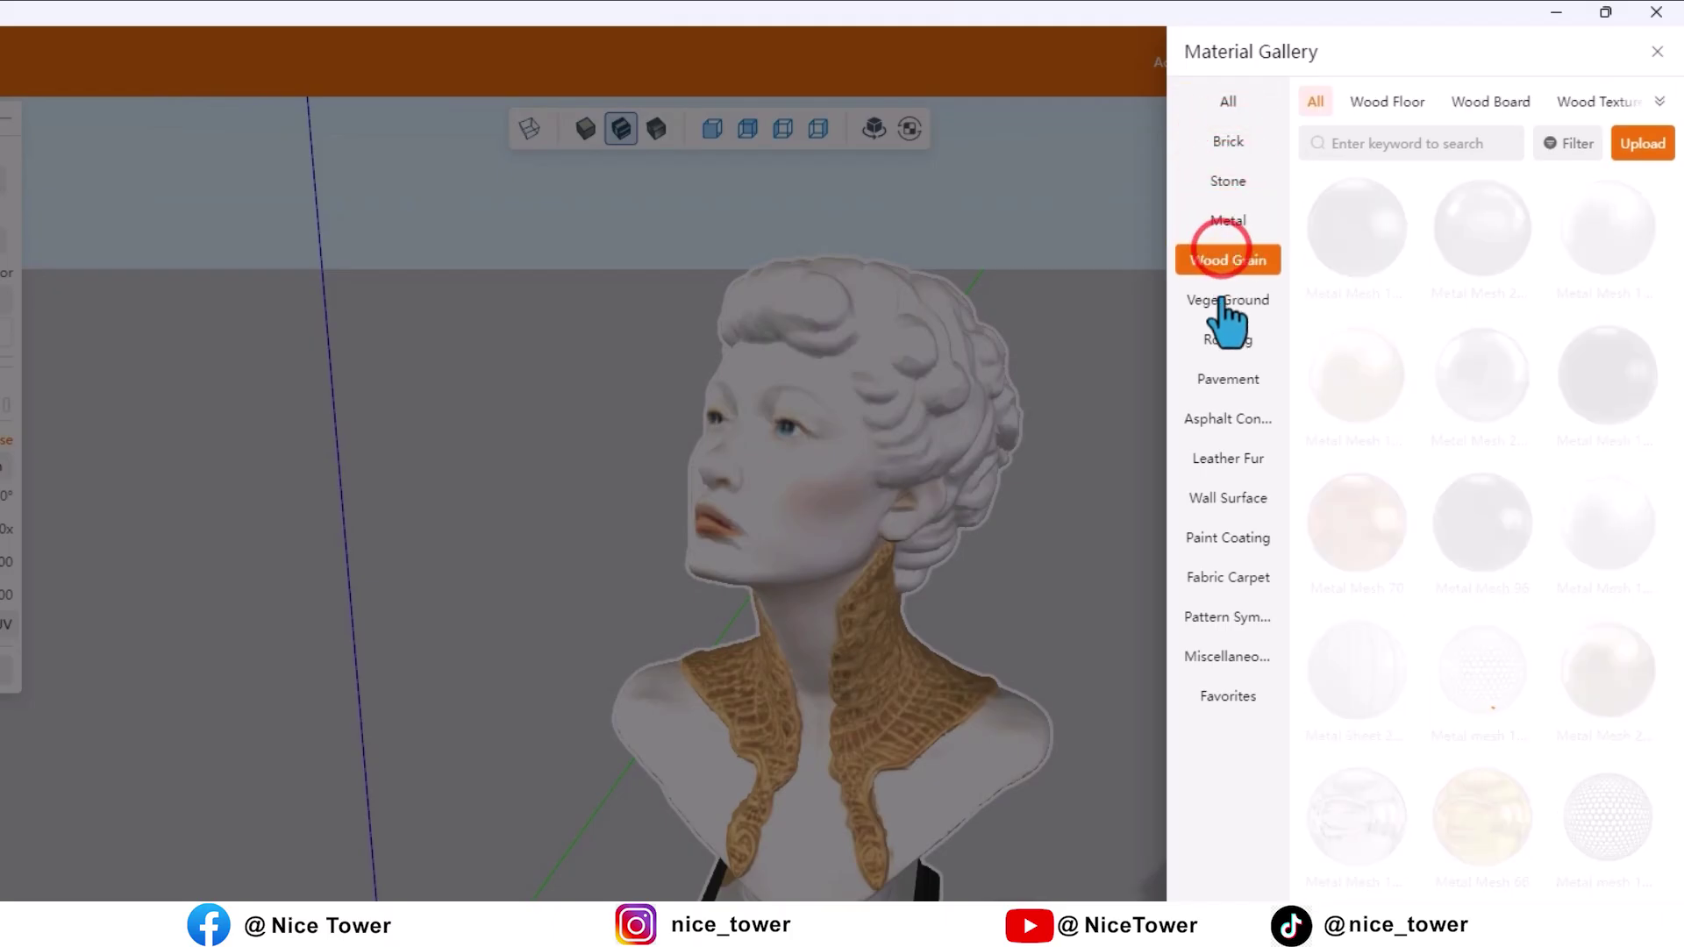
click(1224, 297)
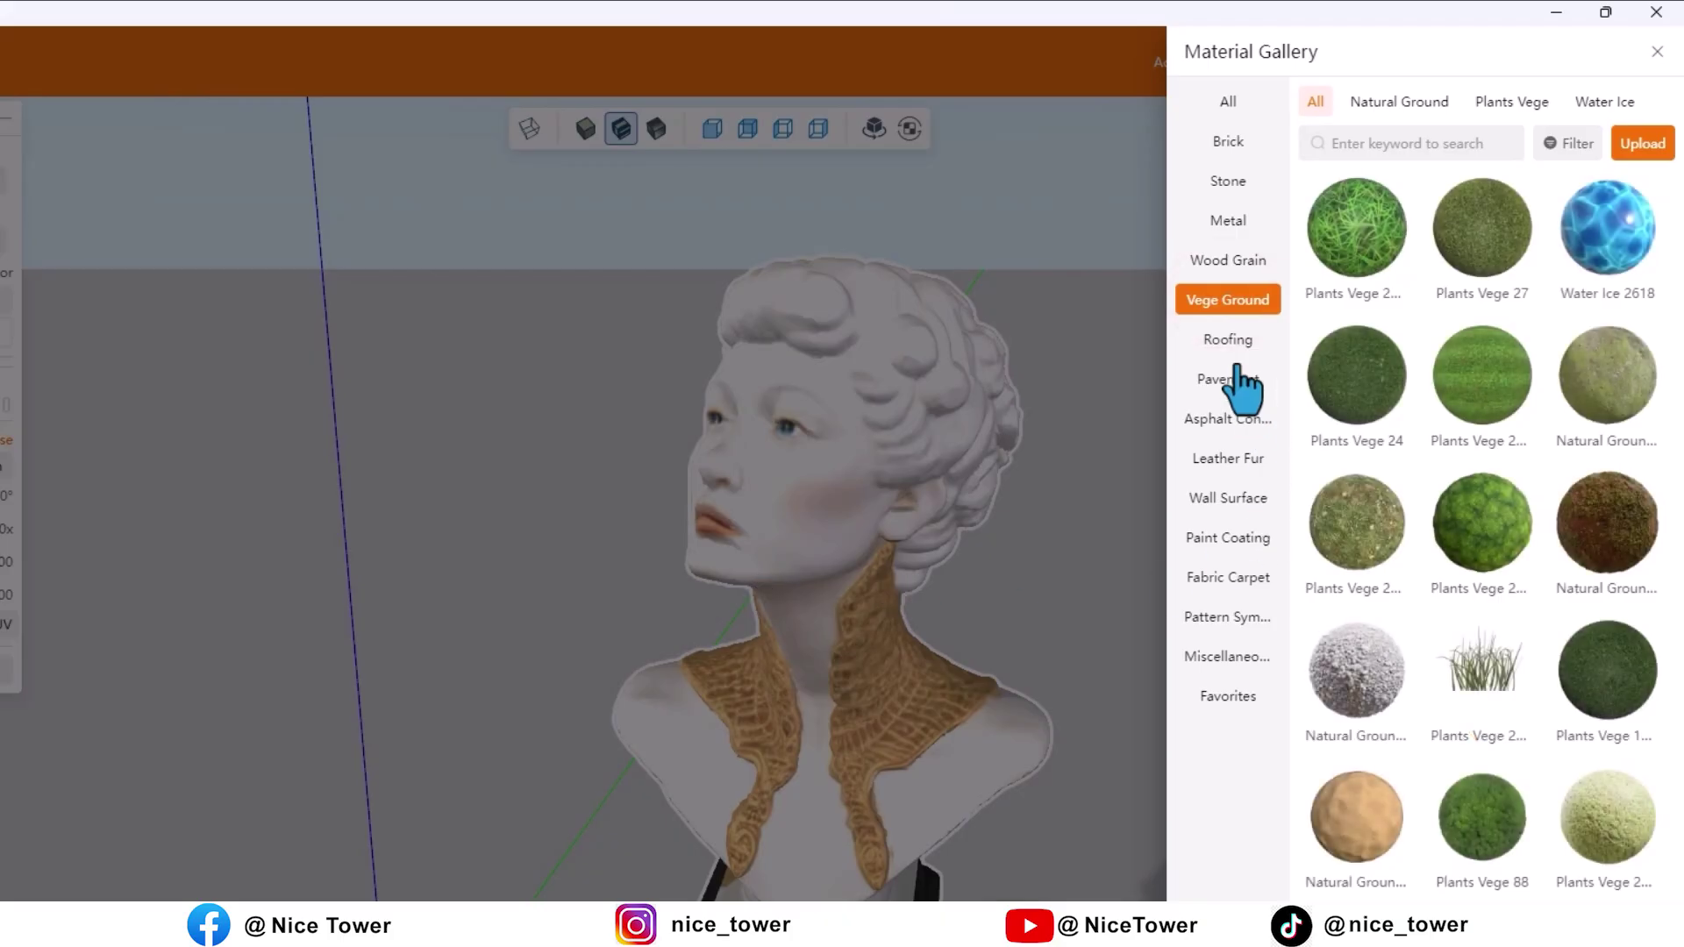
click(1227, 184)
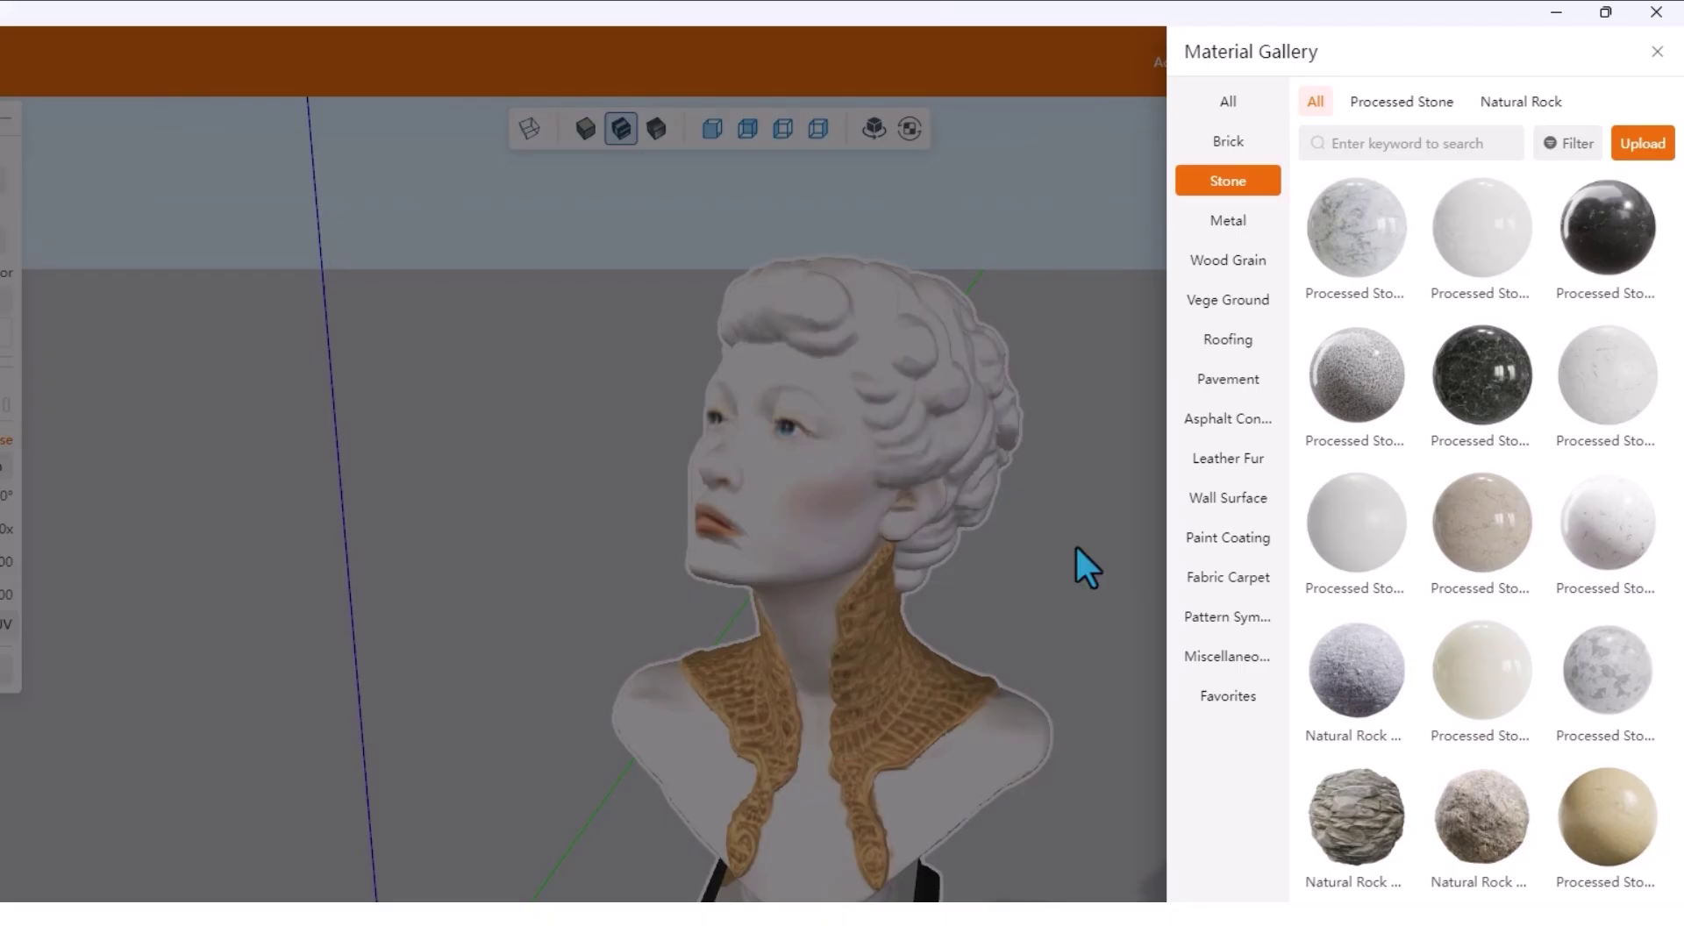
click(1492, 384)
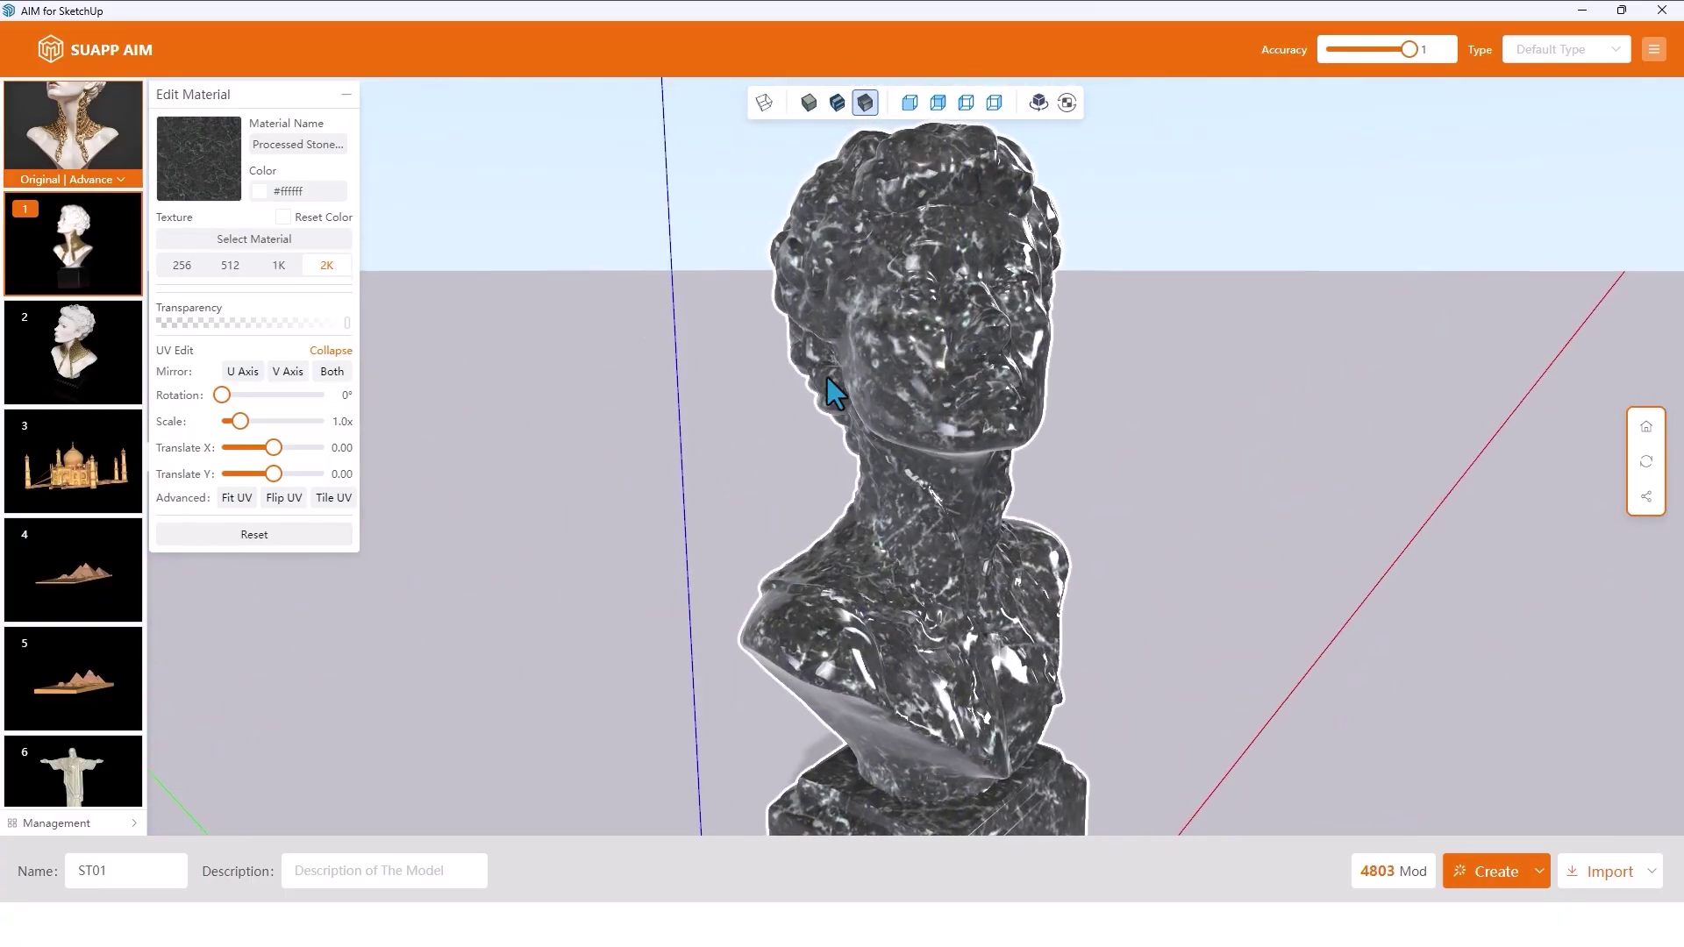
- Apply a rough grey Natural Rock tile to the bust and orbit to inspect it
click(287, 240)
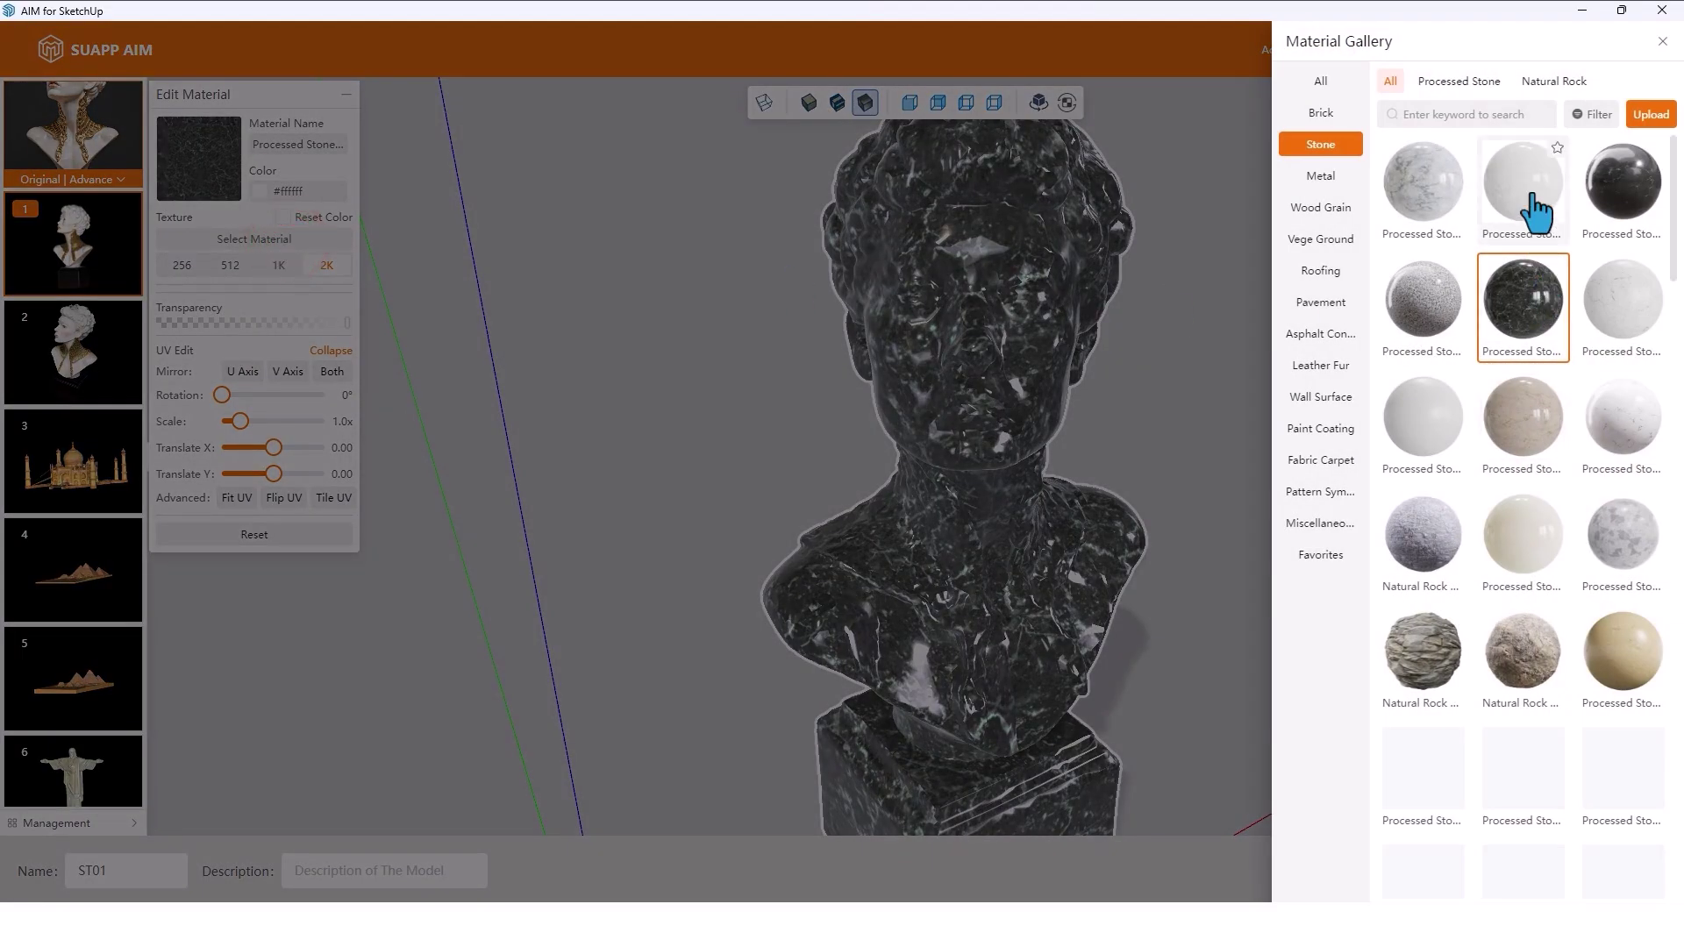
scroll(1557, 386, down, 6)
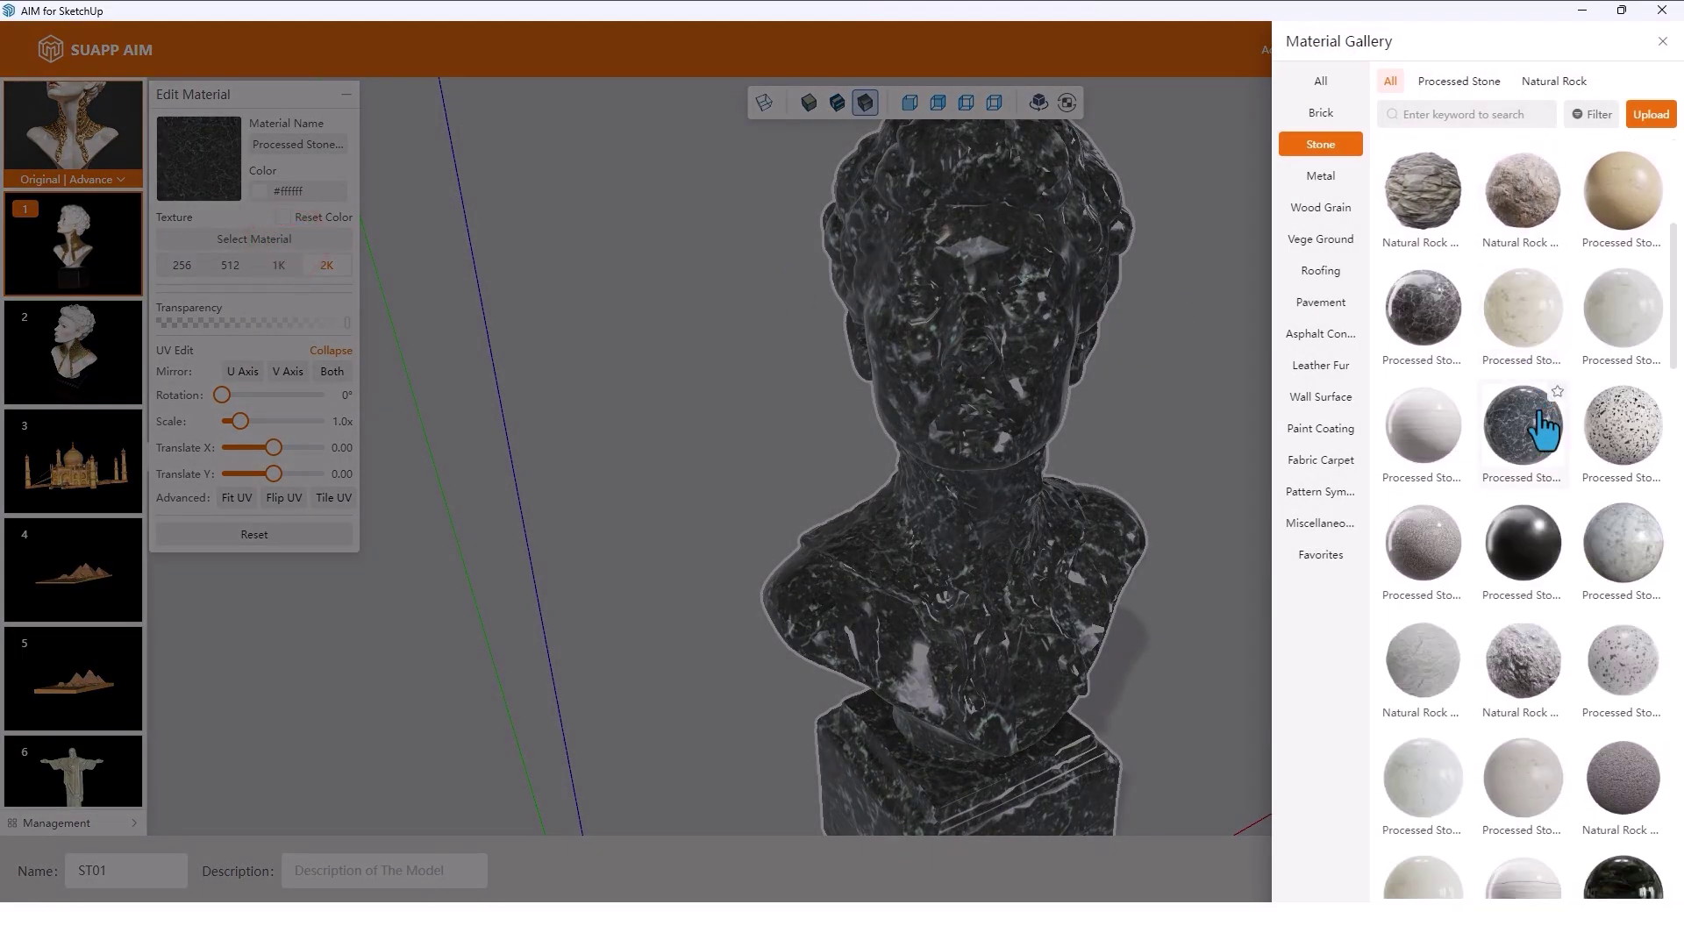
scroll(1540, 449, down, 4)
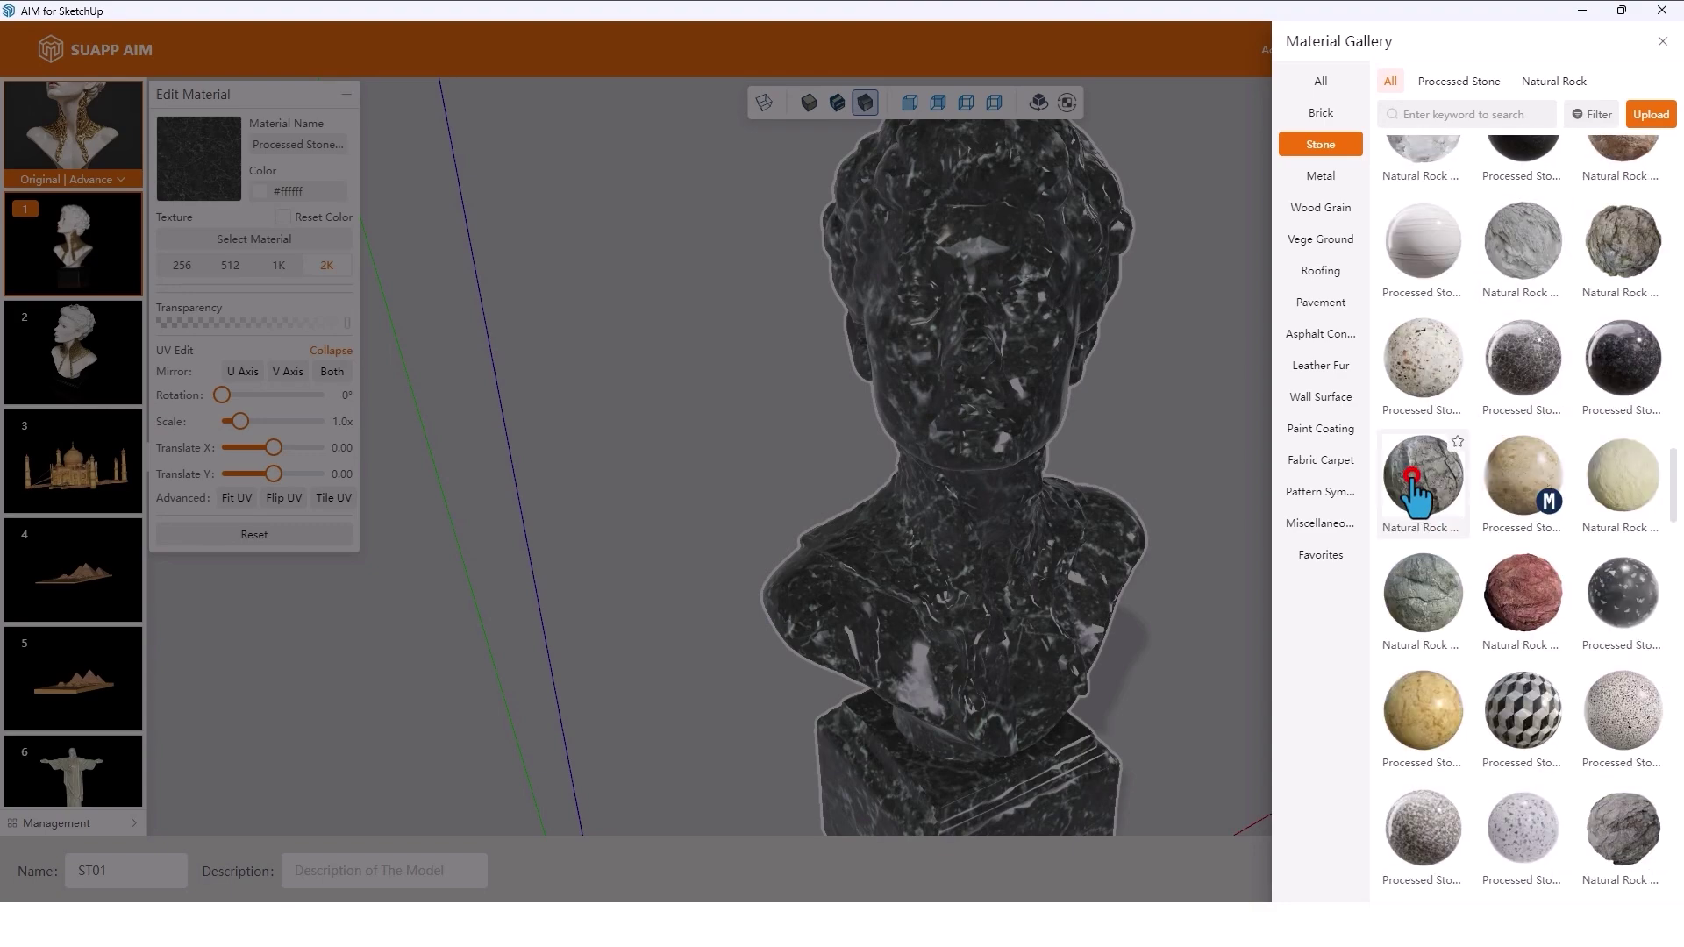
click(1412, 477)
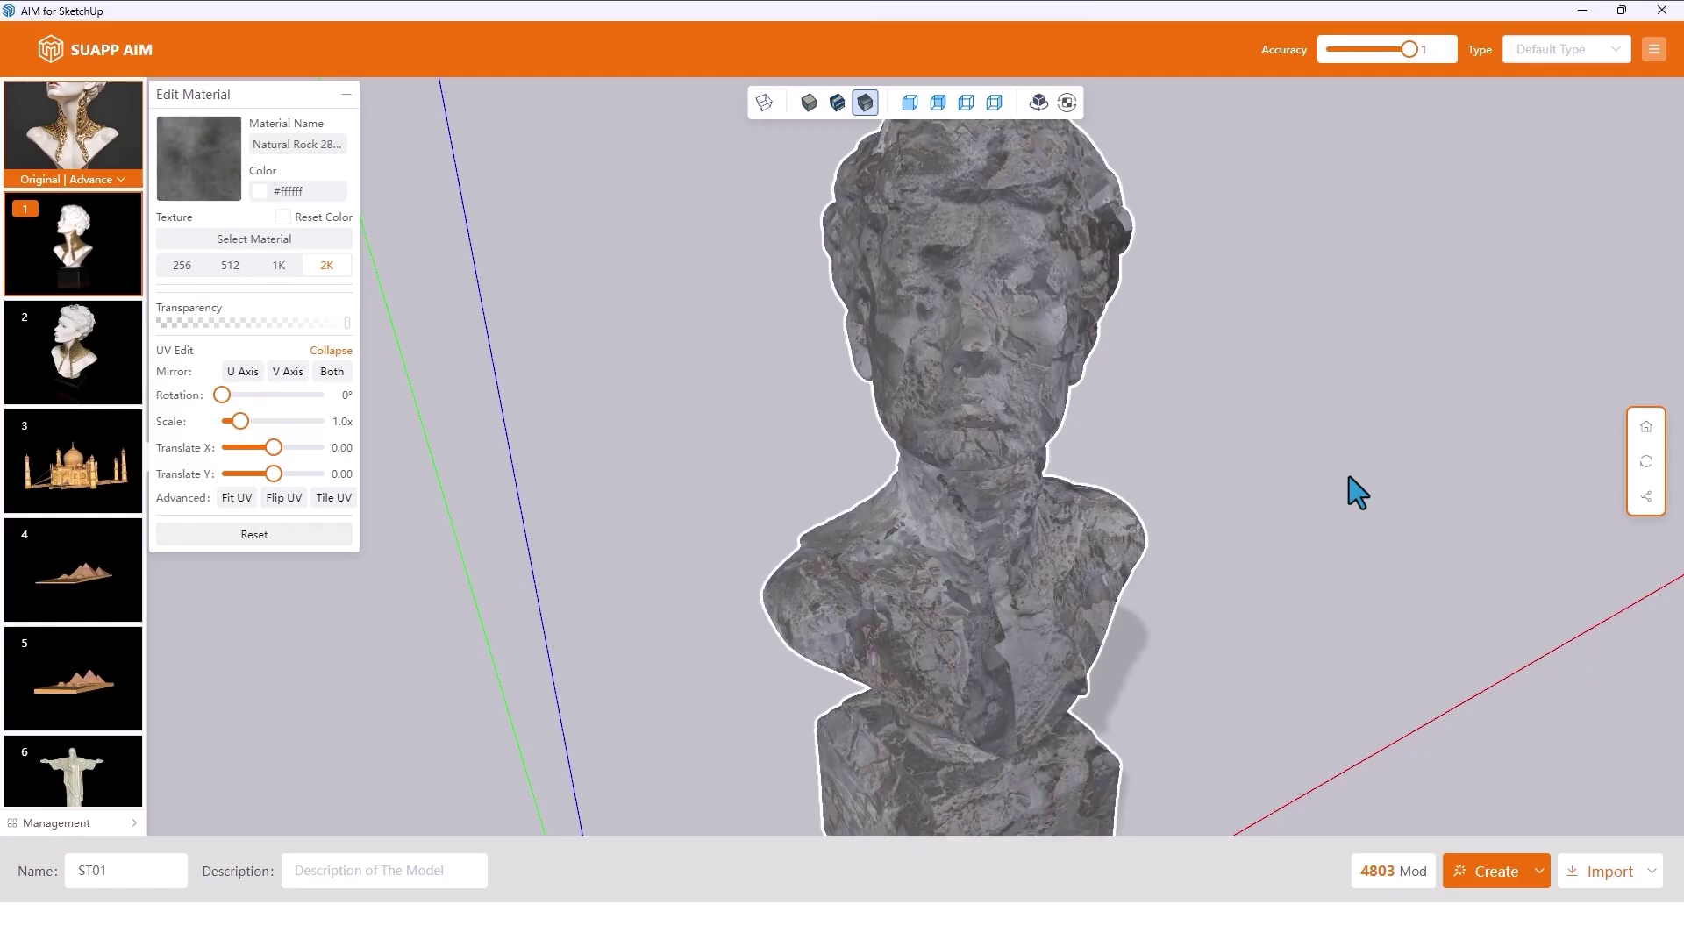
drag(879, 489, 962, 399)
drag(1033, 513, 840, 370)
drag(1005, 470, 903, 465)
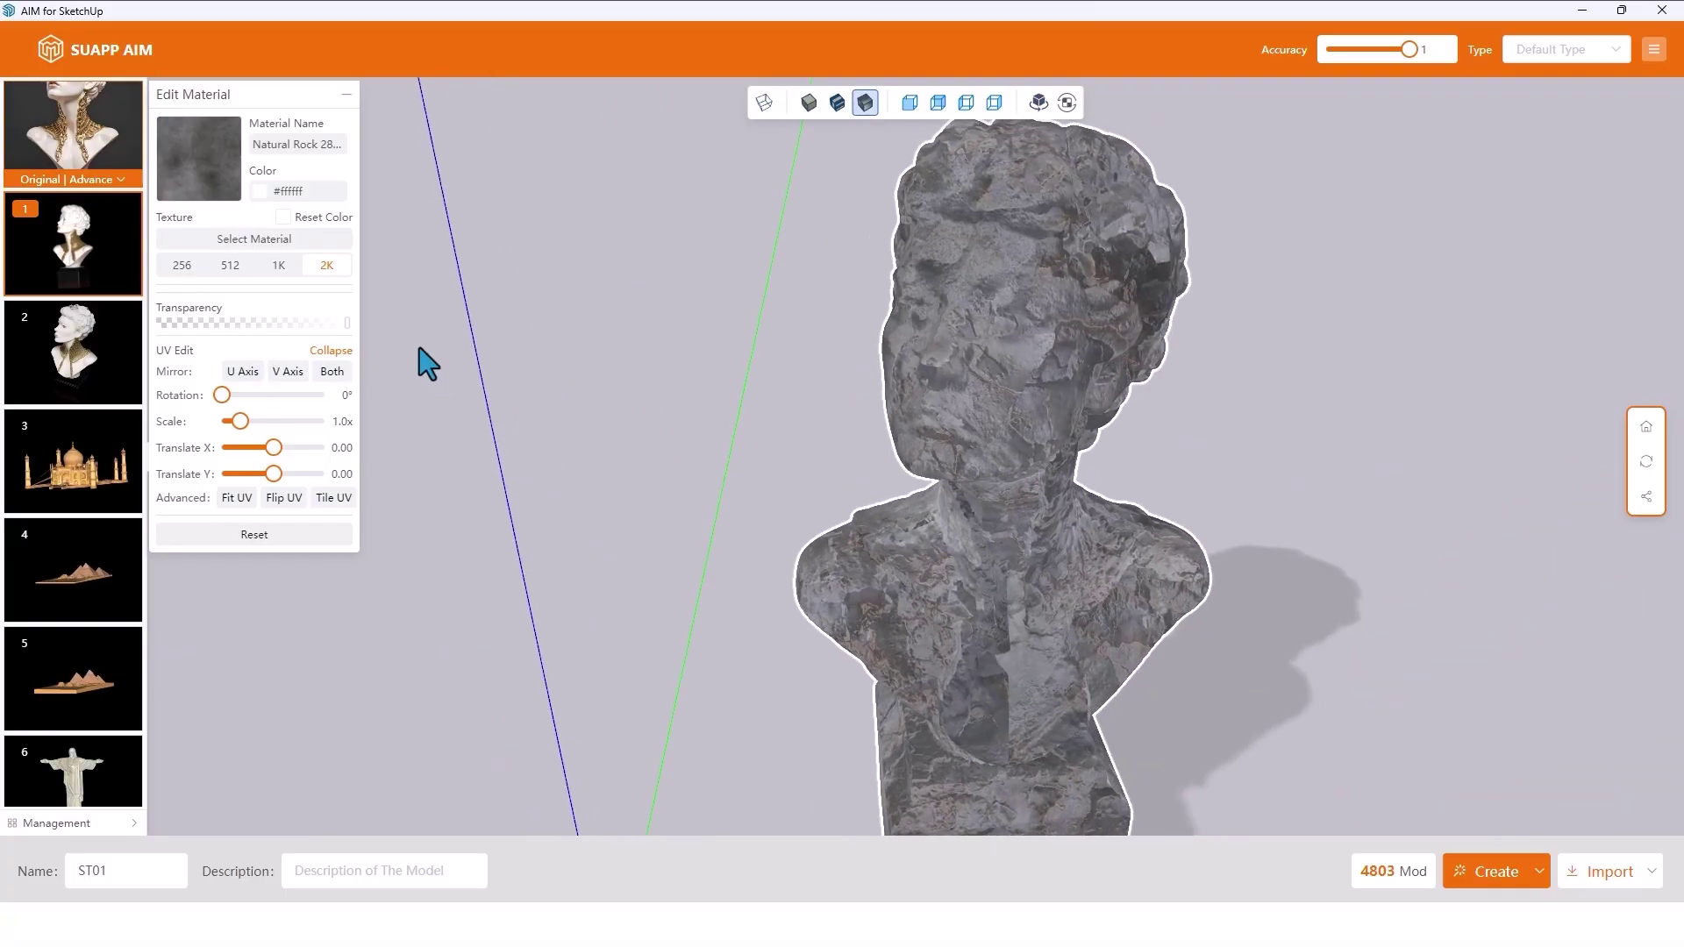
- Replace it with a white Processed Stone marble with dark veining
click(288, 242)
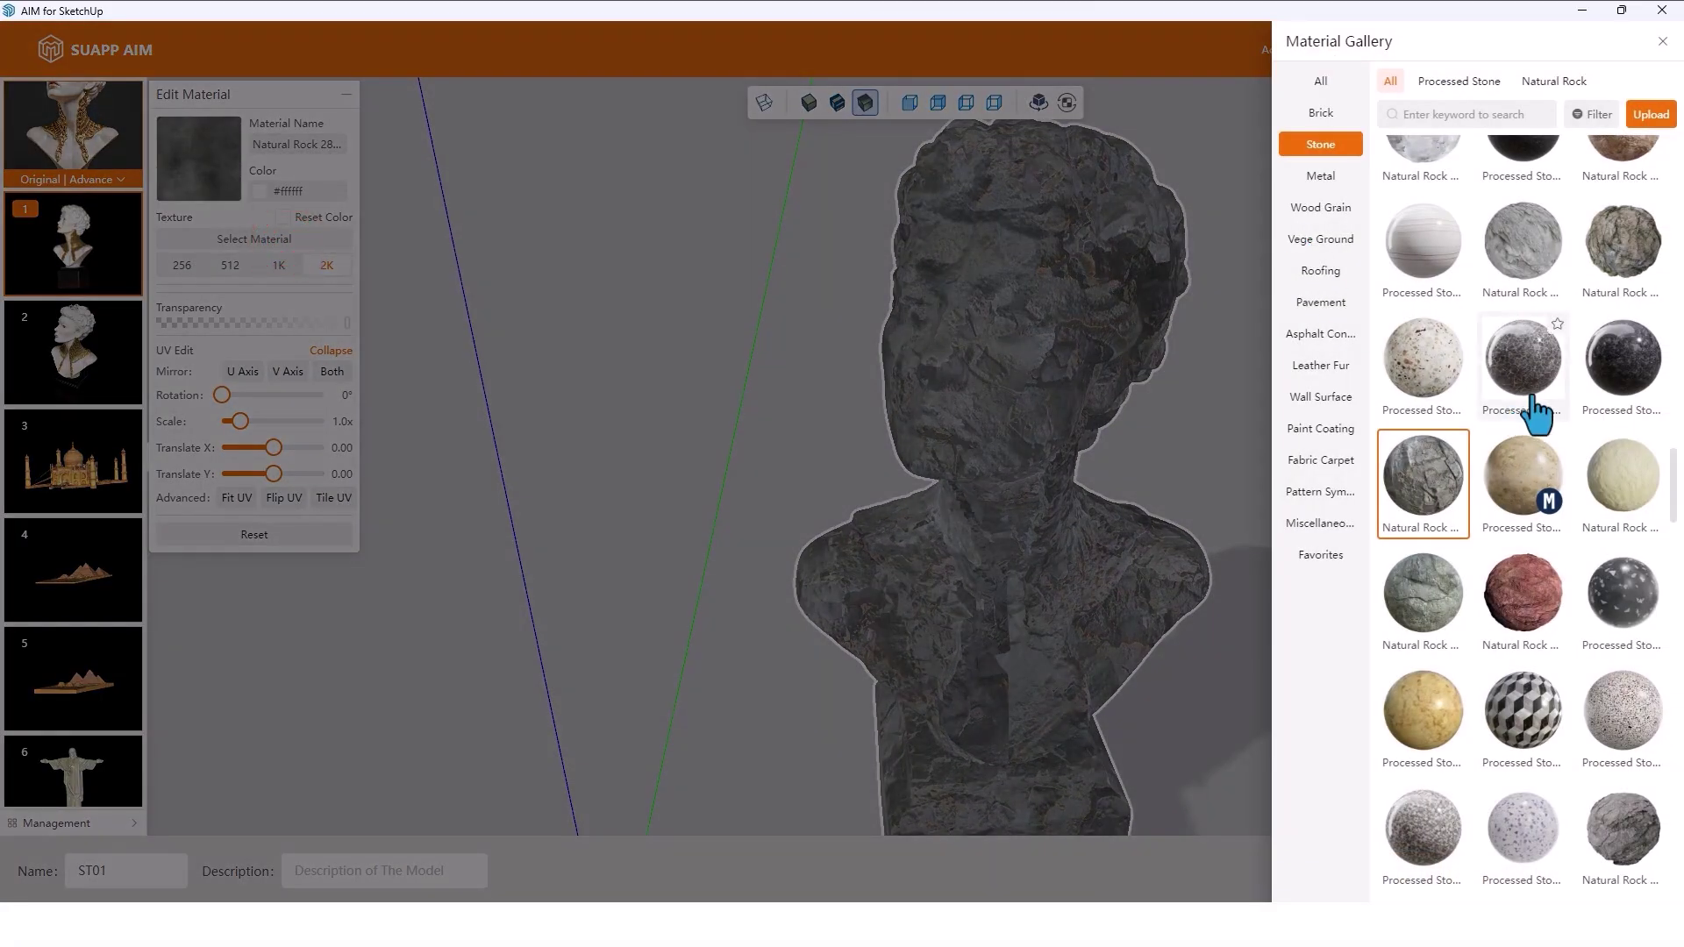
scroll(1509, 377, down, 5)
scroll(1509, 556, up, 10)
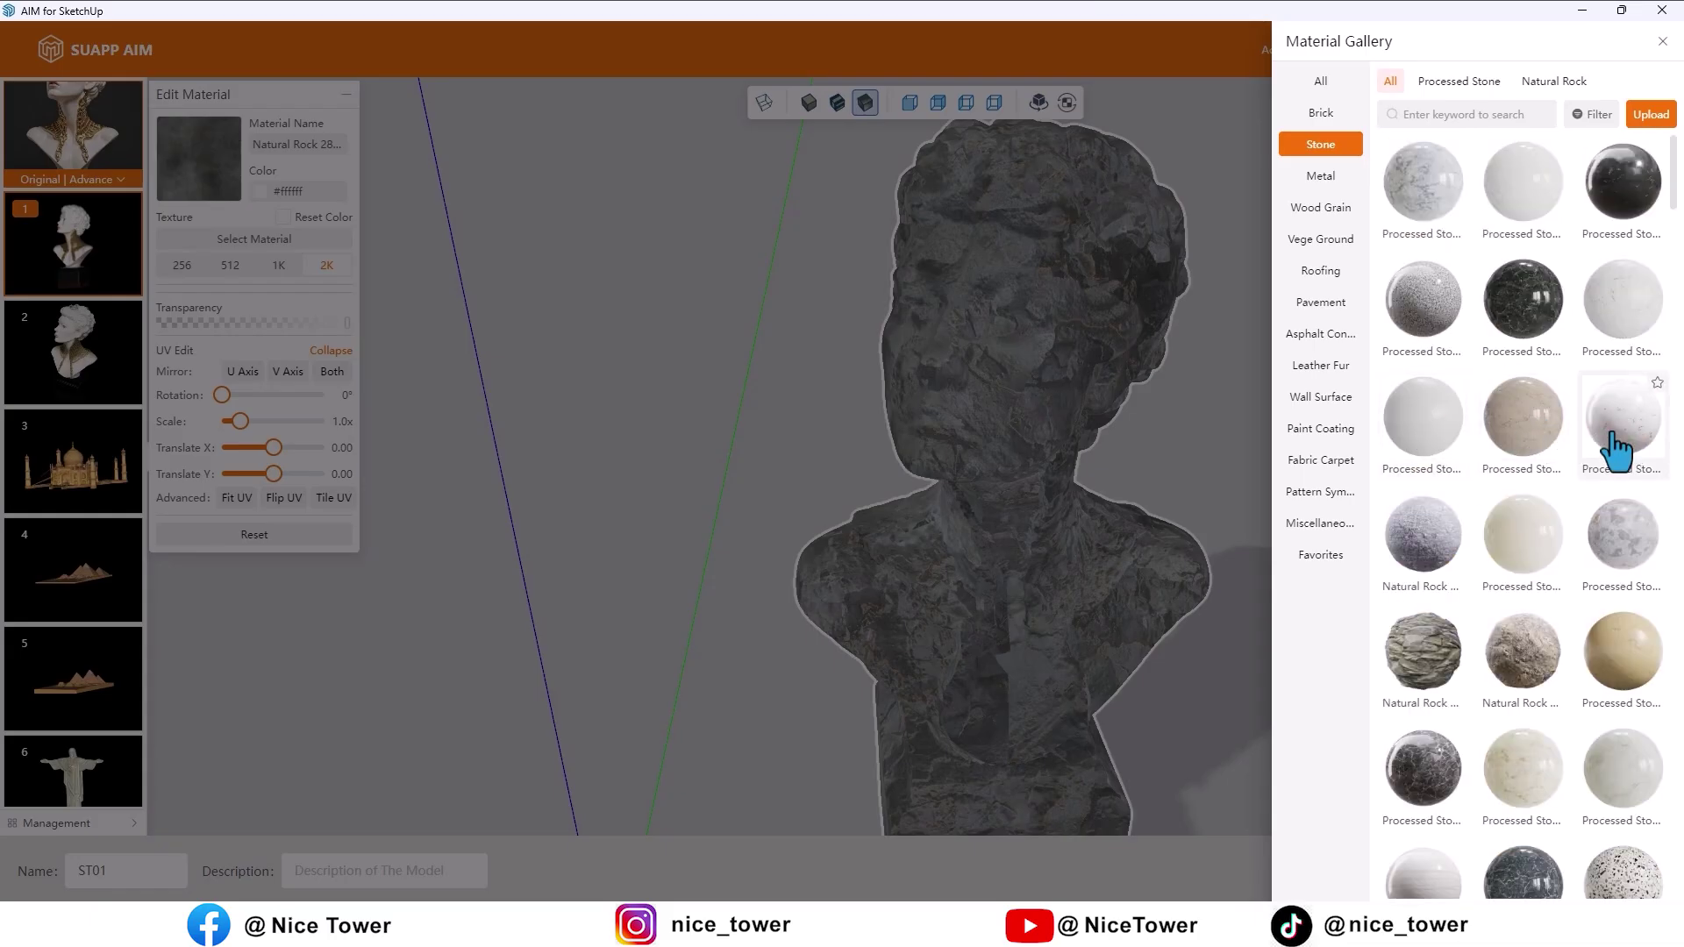
click(1614, 435)
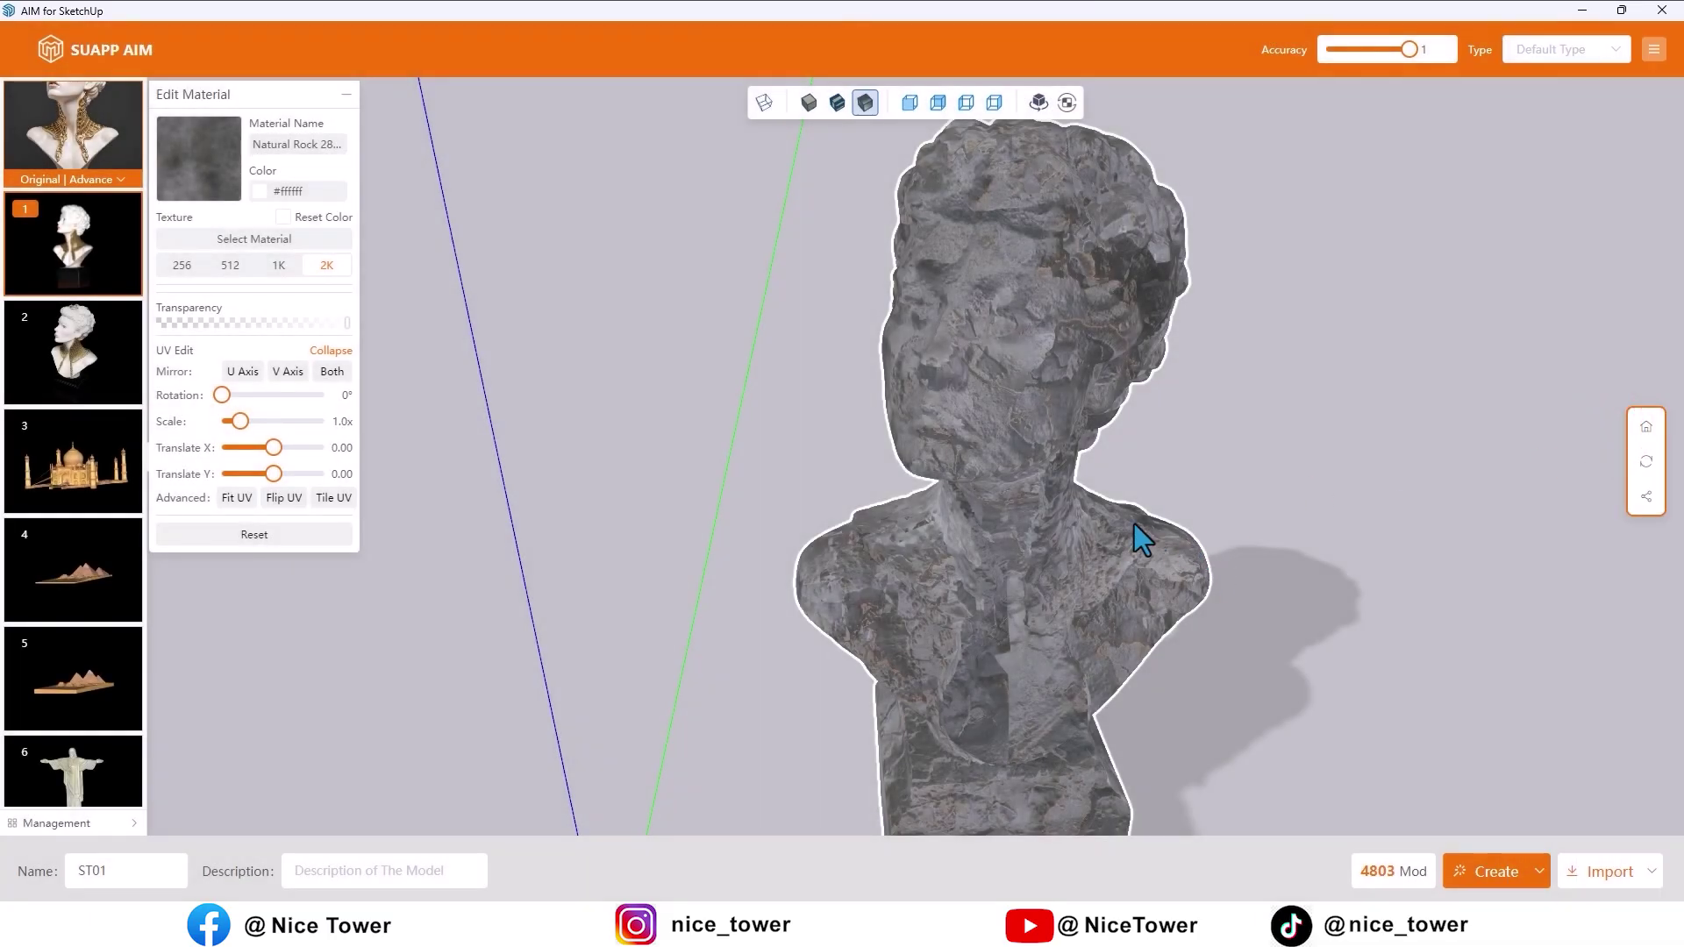
drag(997, 559, 1081, 485)
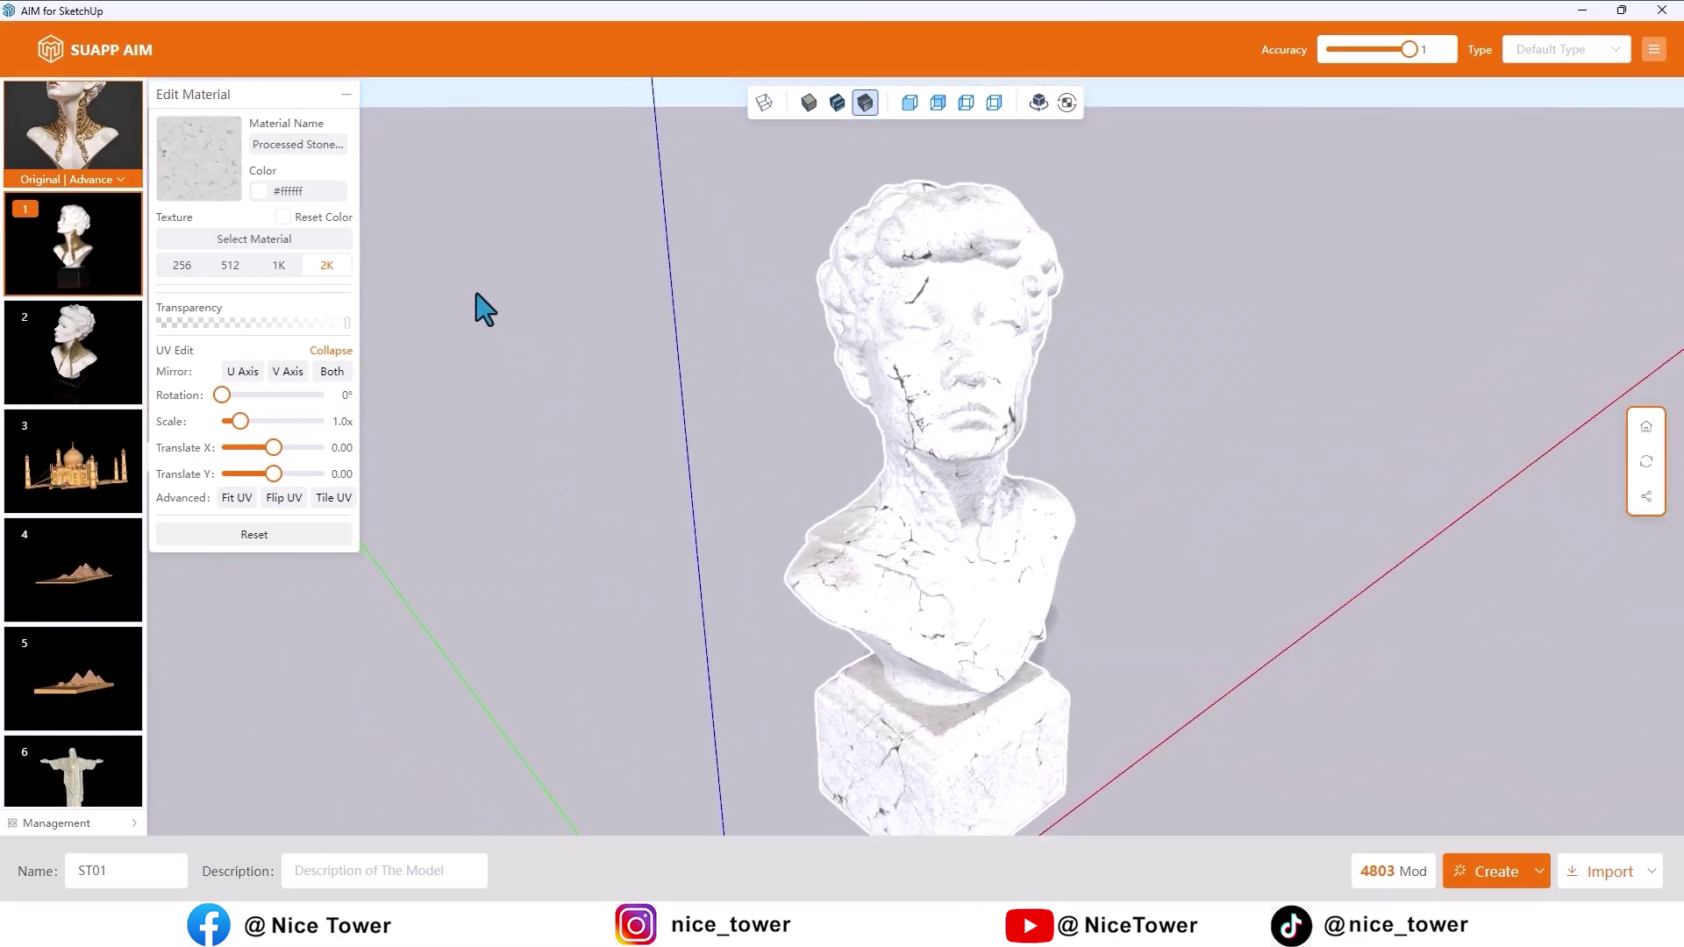
- Try a beige stone material on the bust, viewed from a lower front angle
click(252, 235)
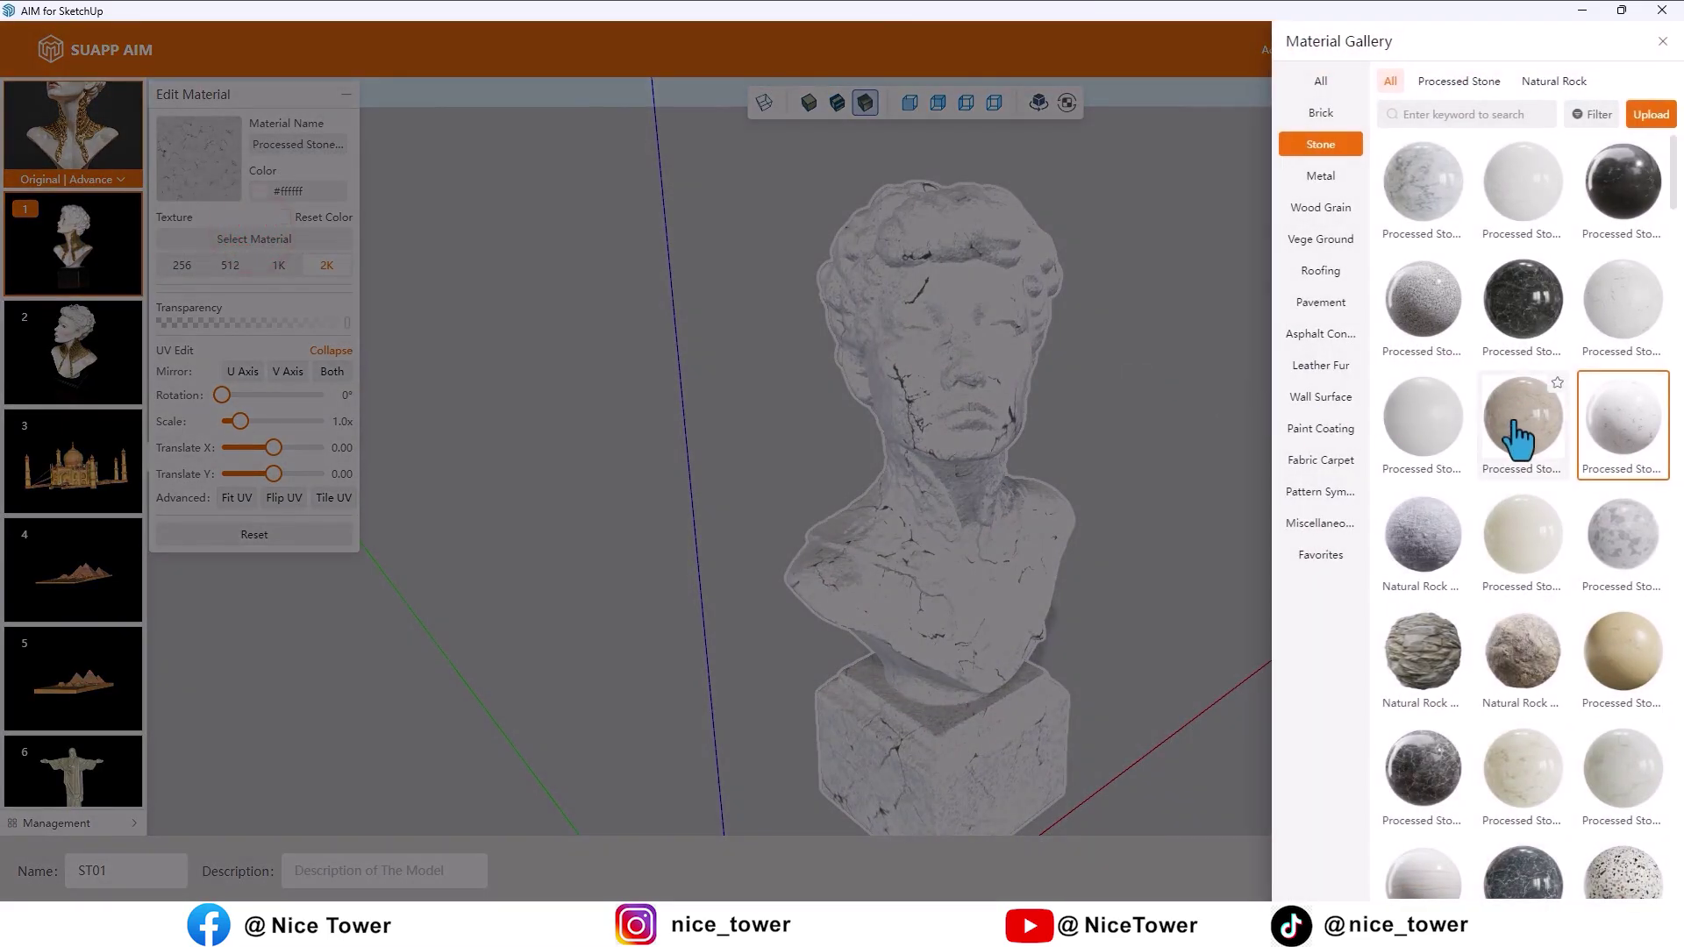
click(1515, 419)
drag(1492, 429, 925, 609)
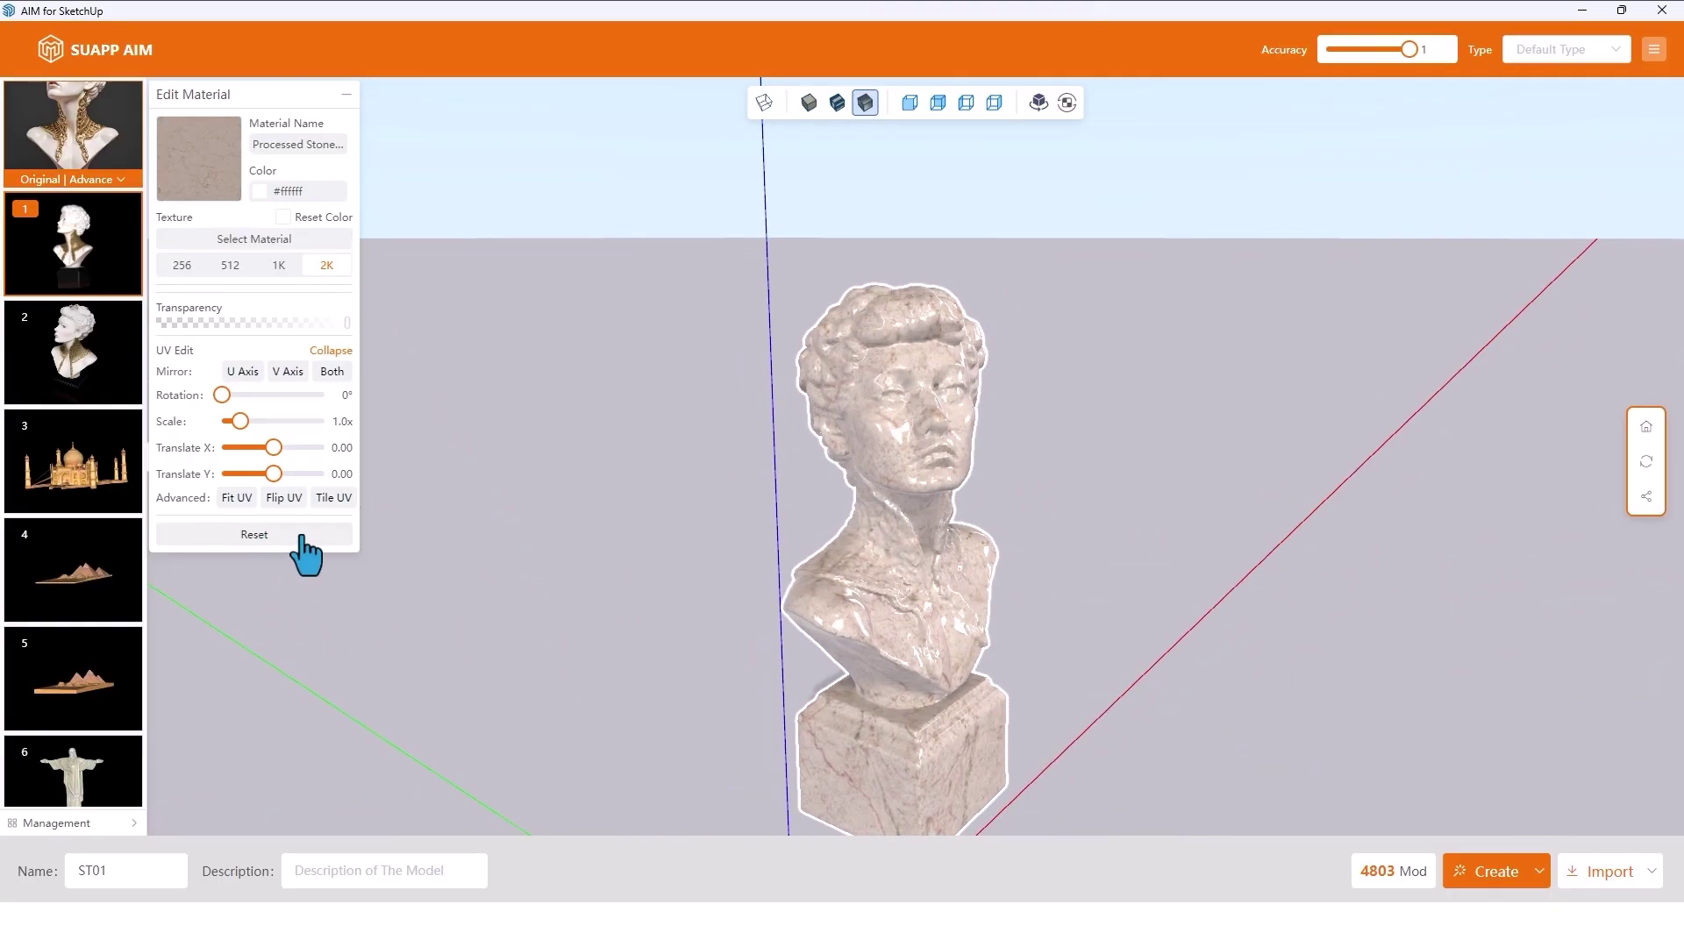
- Reset the bust's material and view it in three-quarter and another display style
click(266, 534)
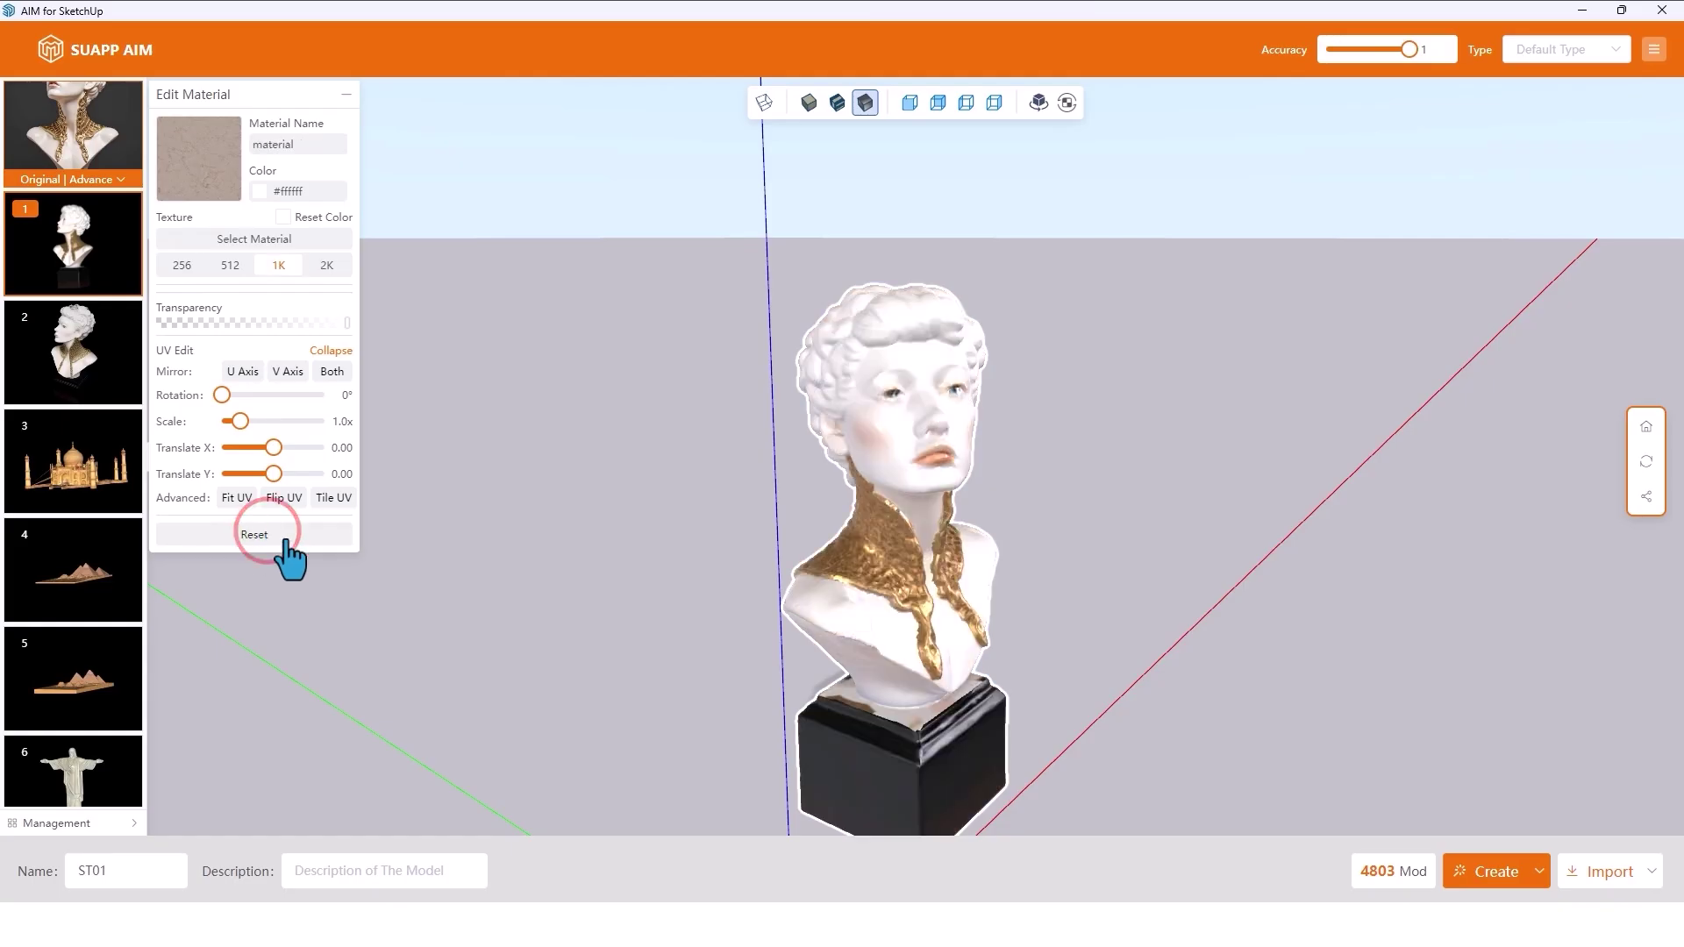
drag(859, 625, 827, 411)
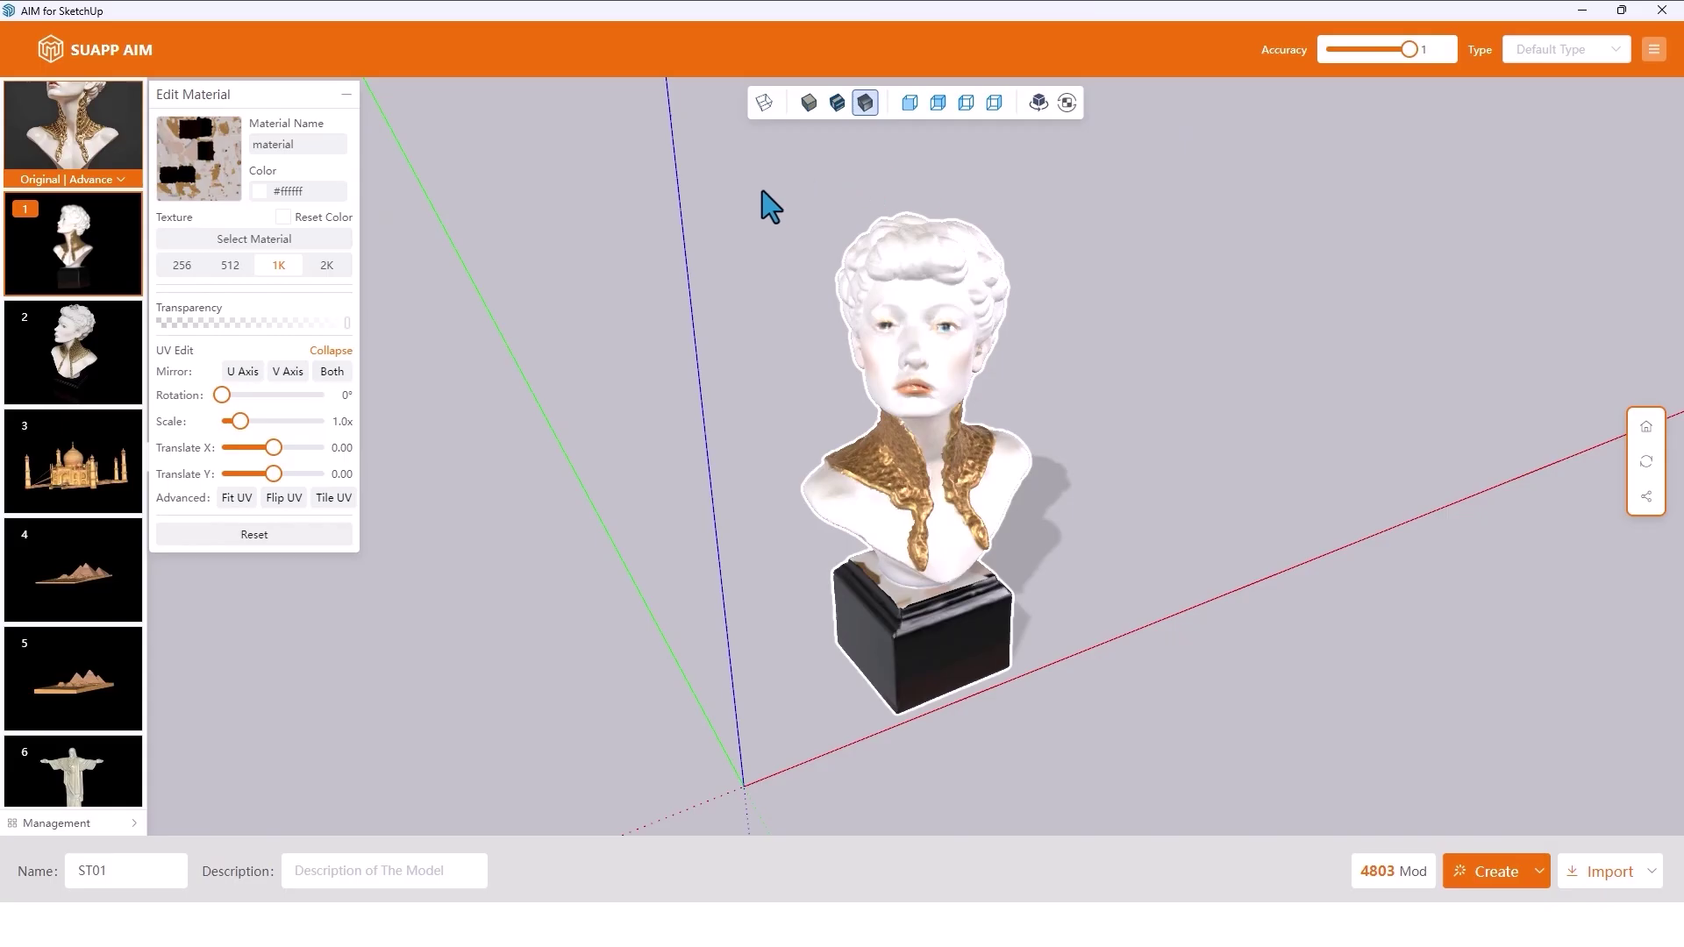
click(764, 102)
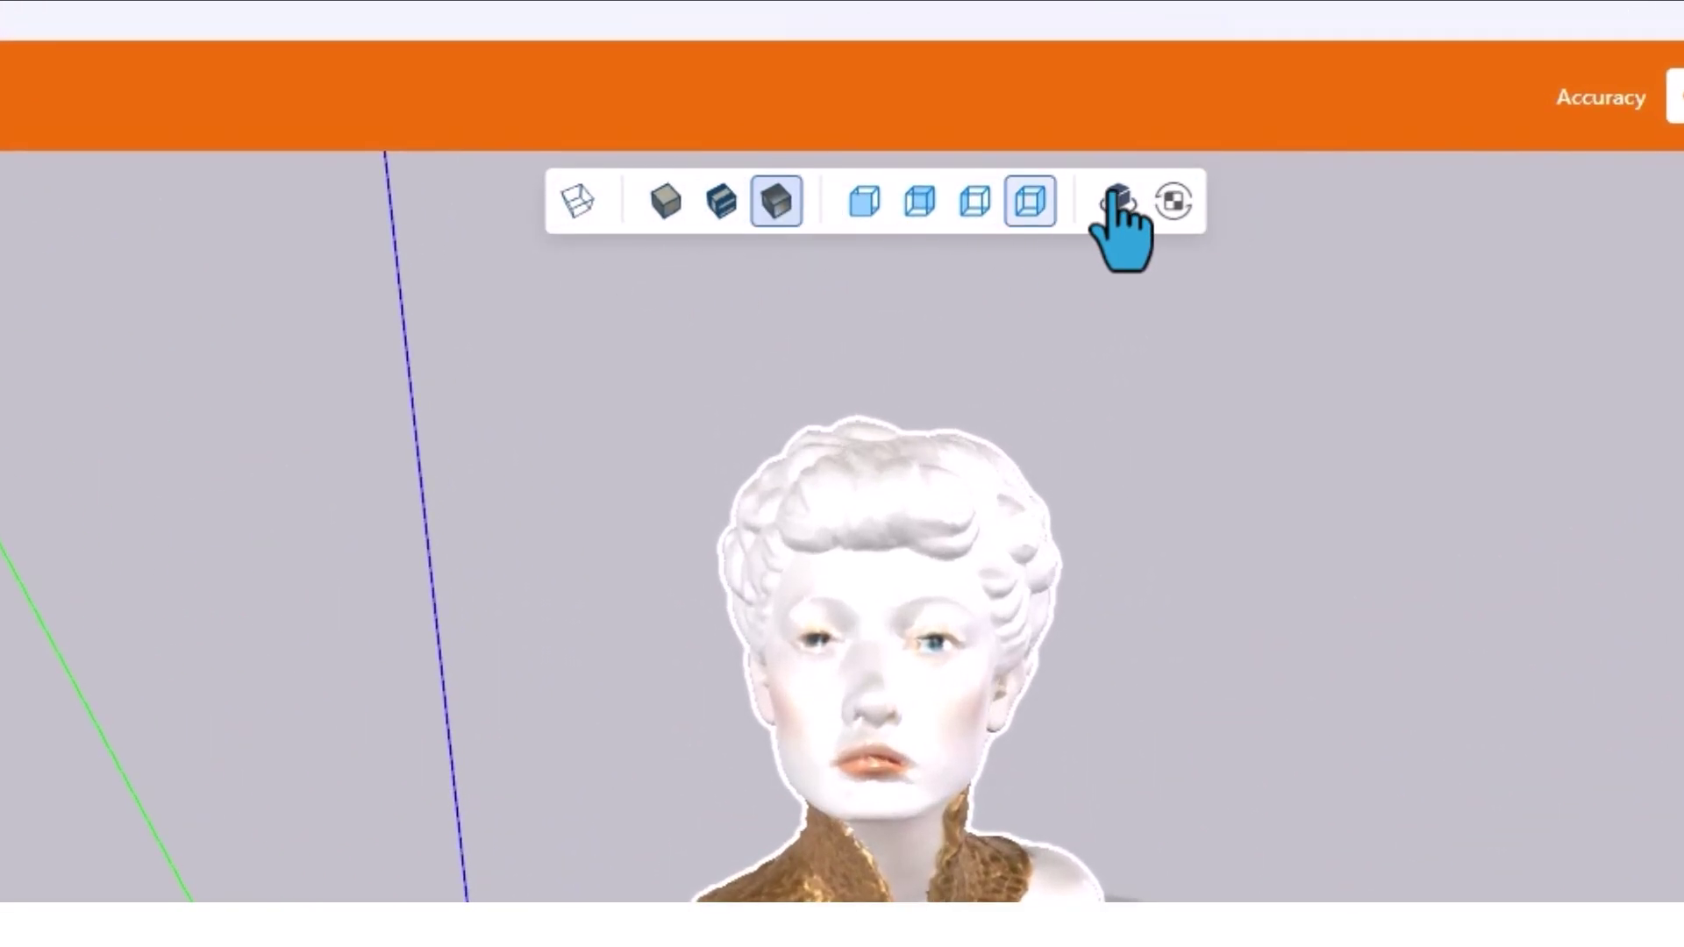
click(721, 200)
click(666, 200)
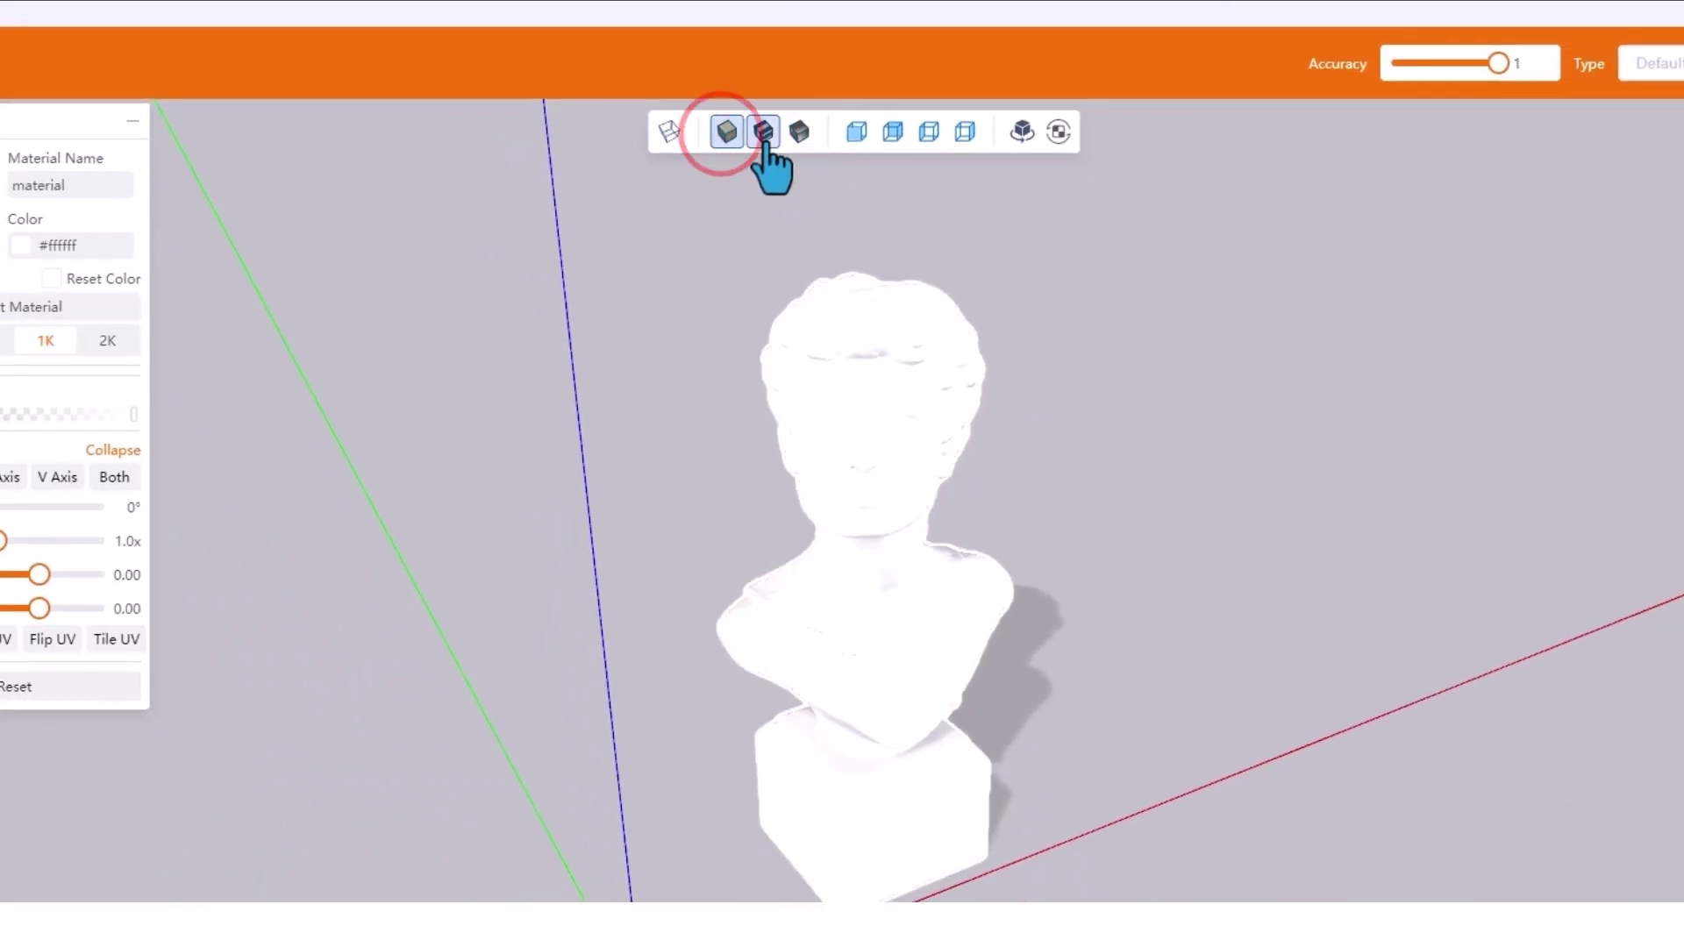
click(763, 132)
click(798, 132)
click(760, 132)
click(798, 132)
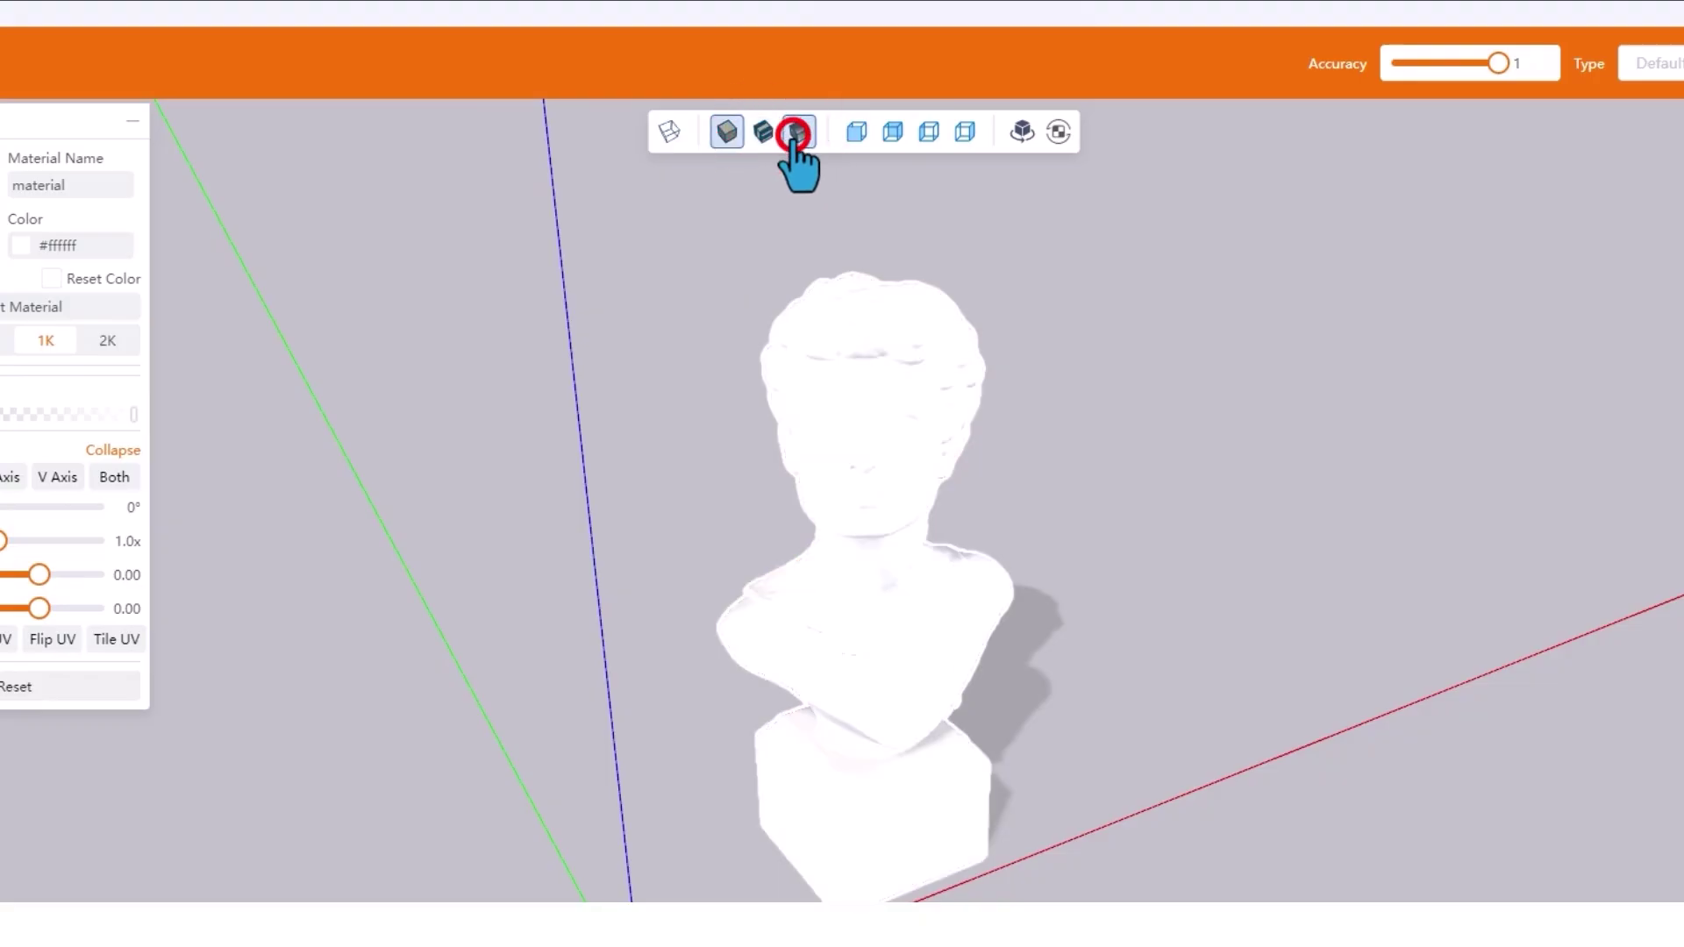
click(858, 131)
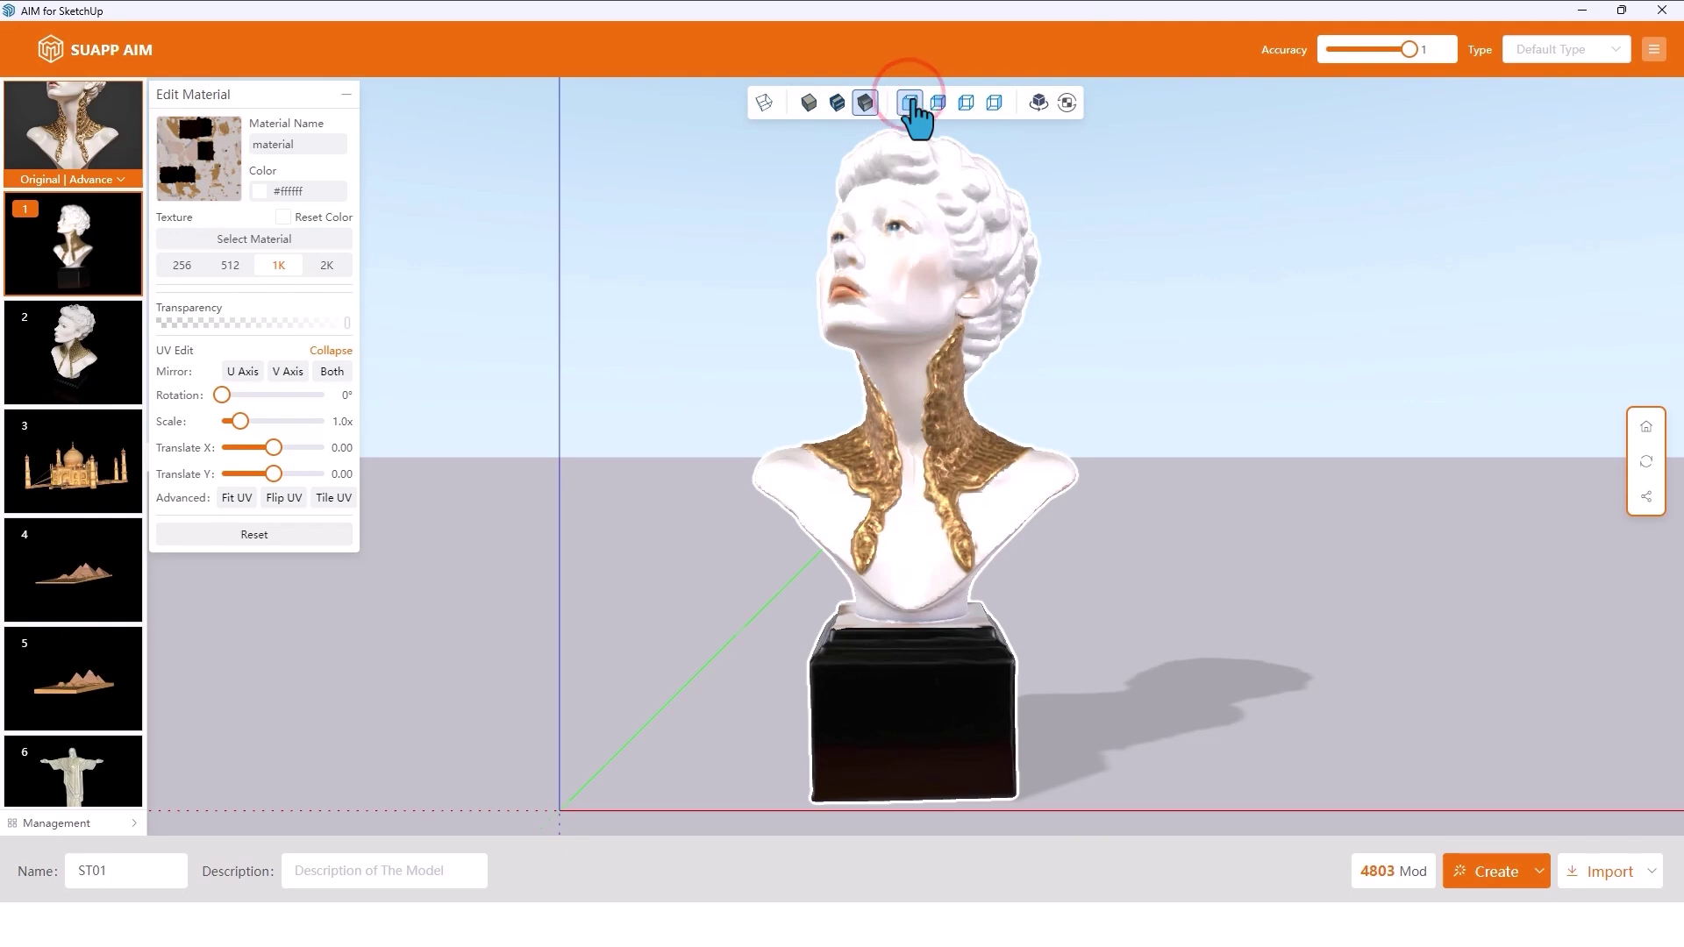
click(940, 103)
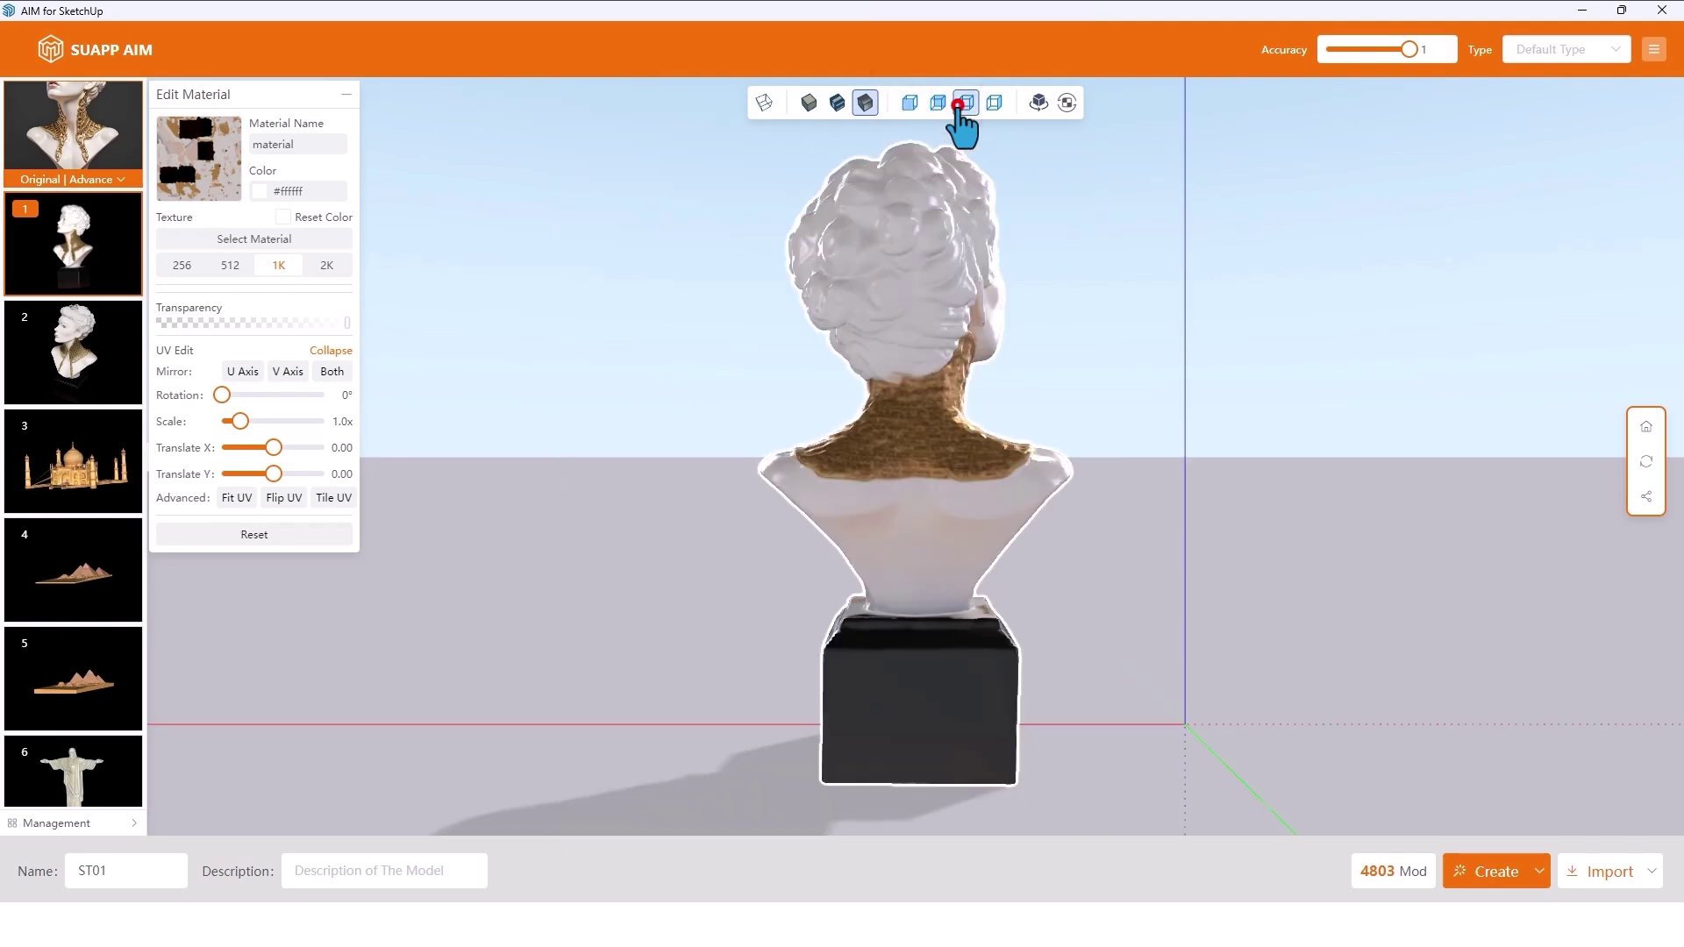
click(966, 103)
click(994, 104)
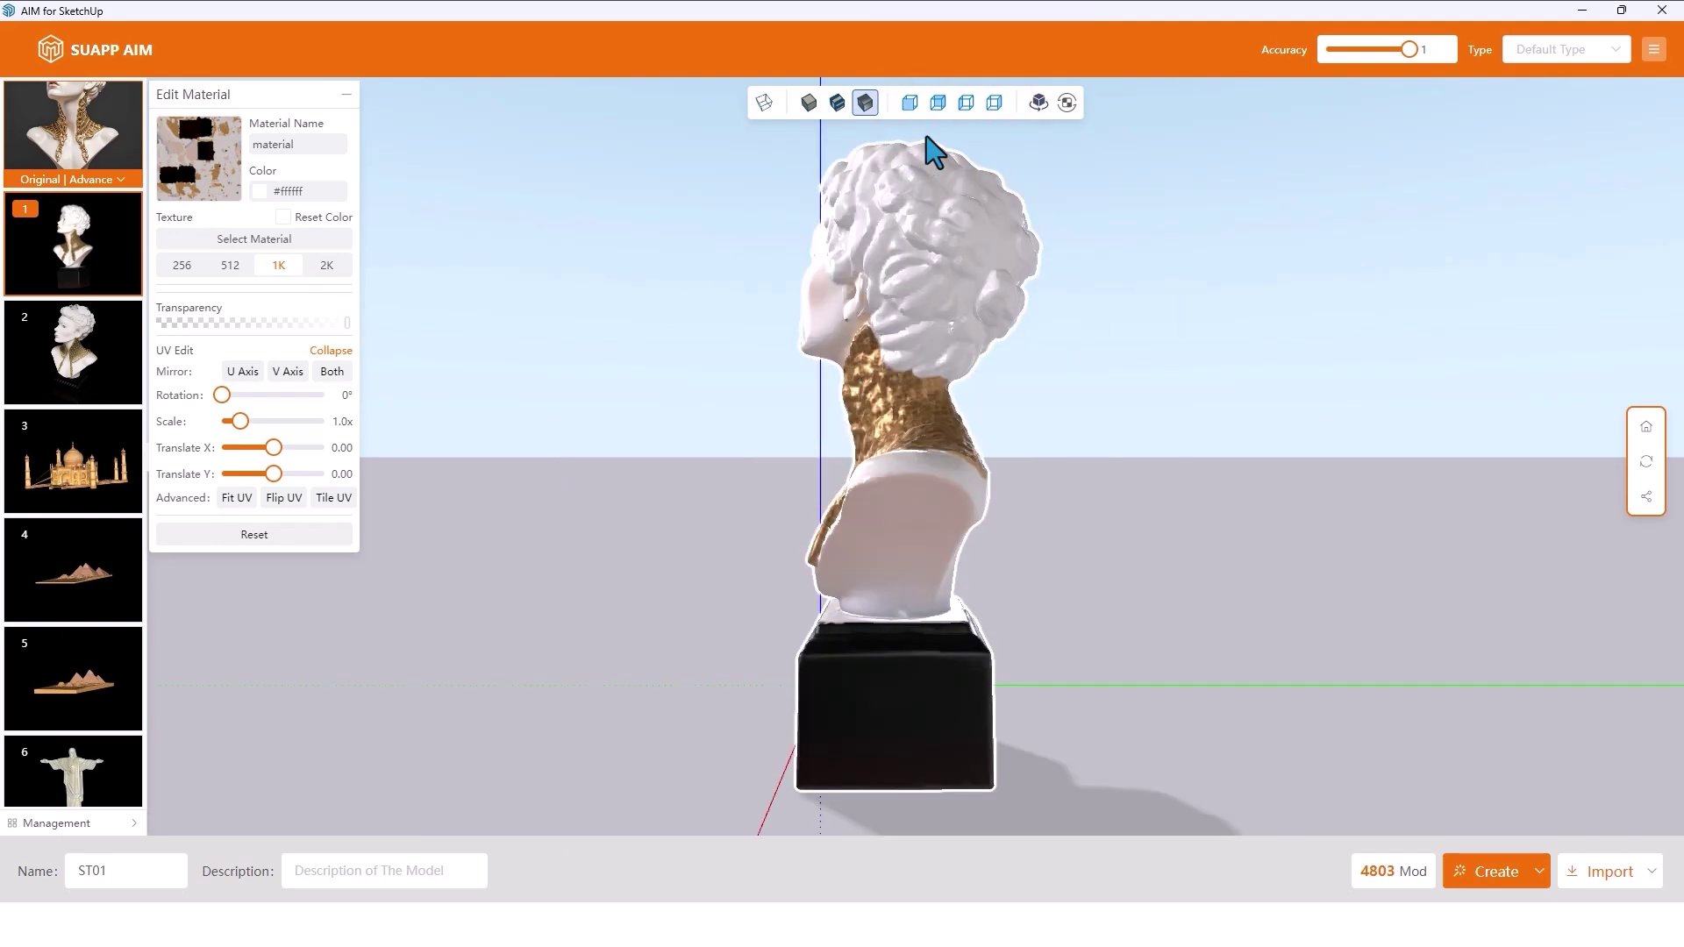
drag(745, 447, 992, 395)
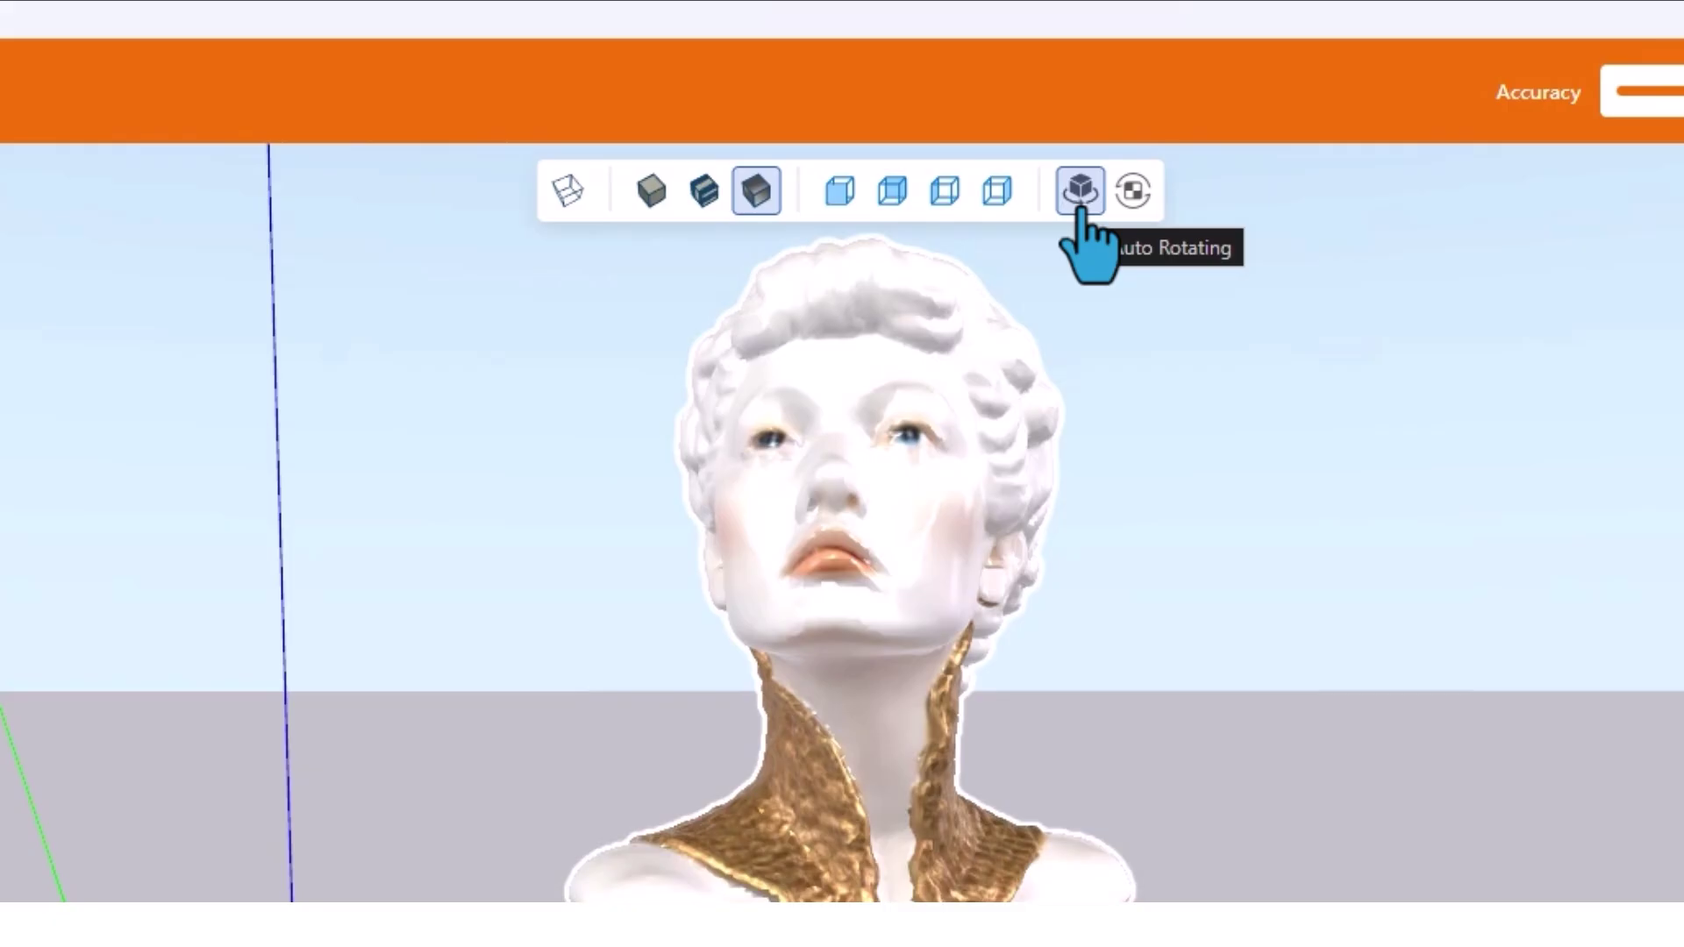
click(1081, 188)
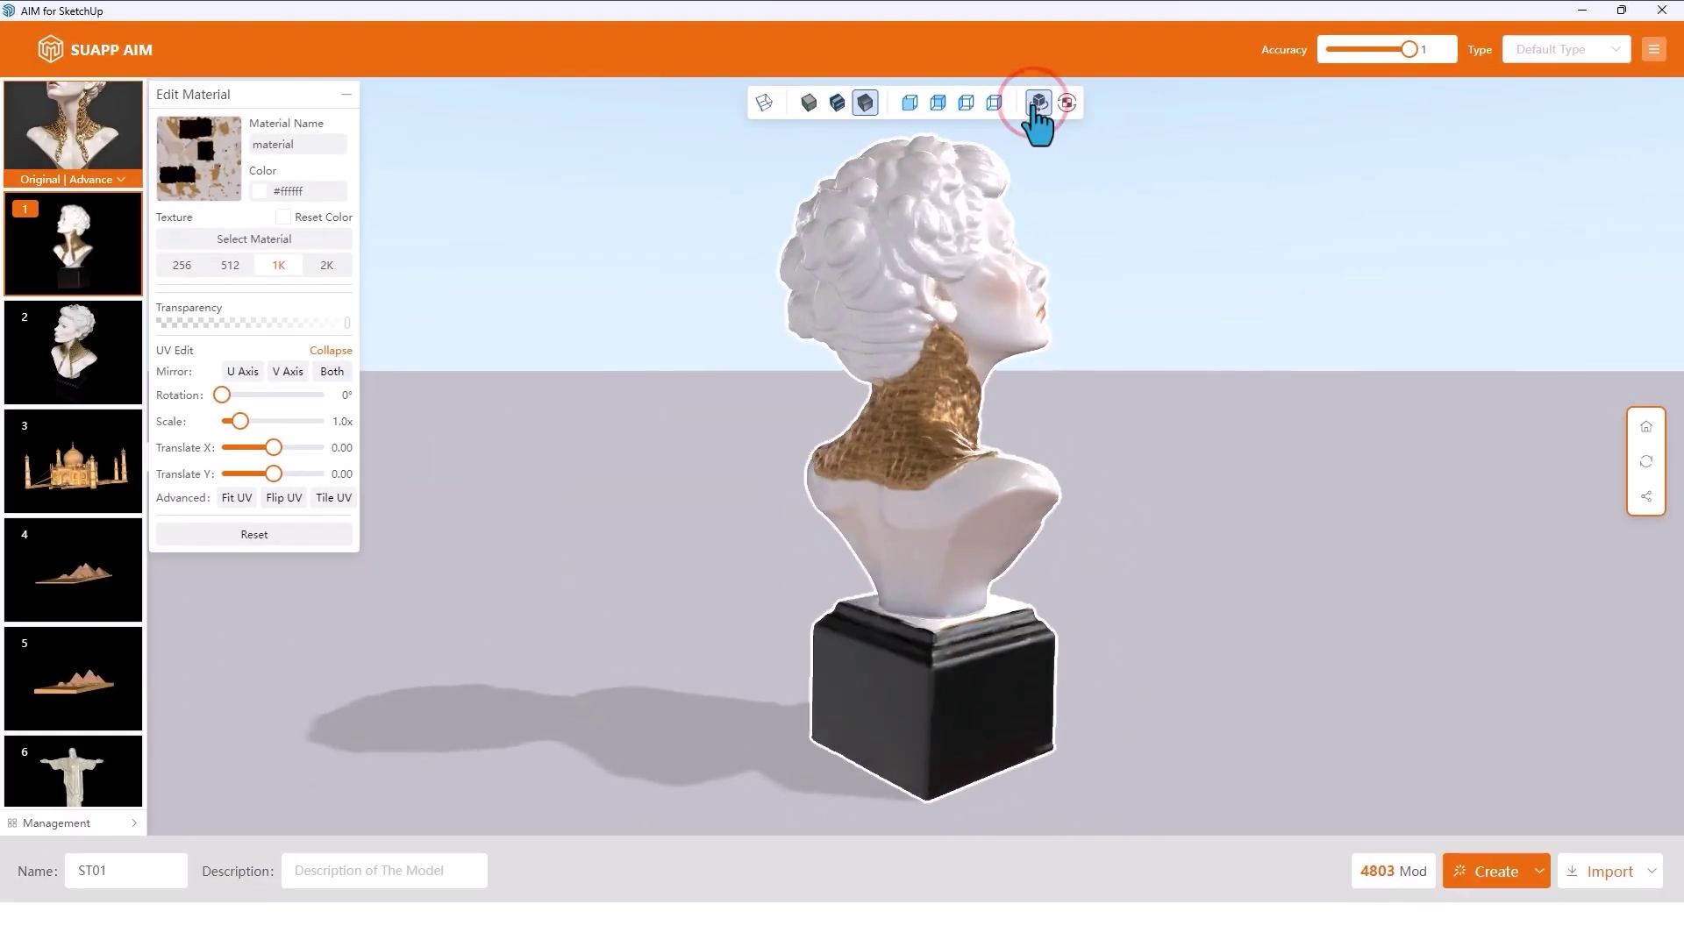
click(1039, 102)
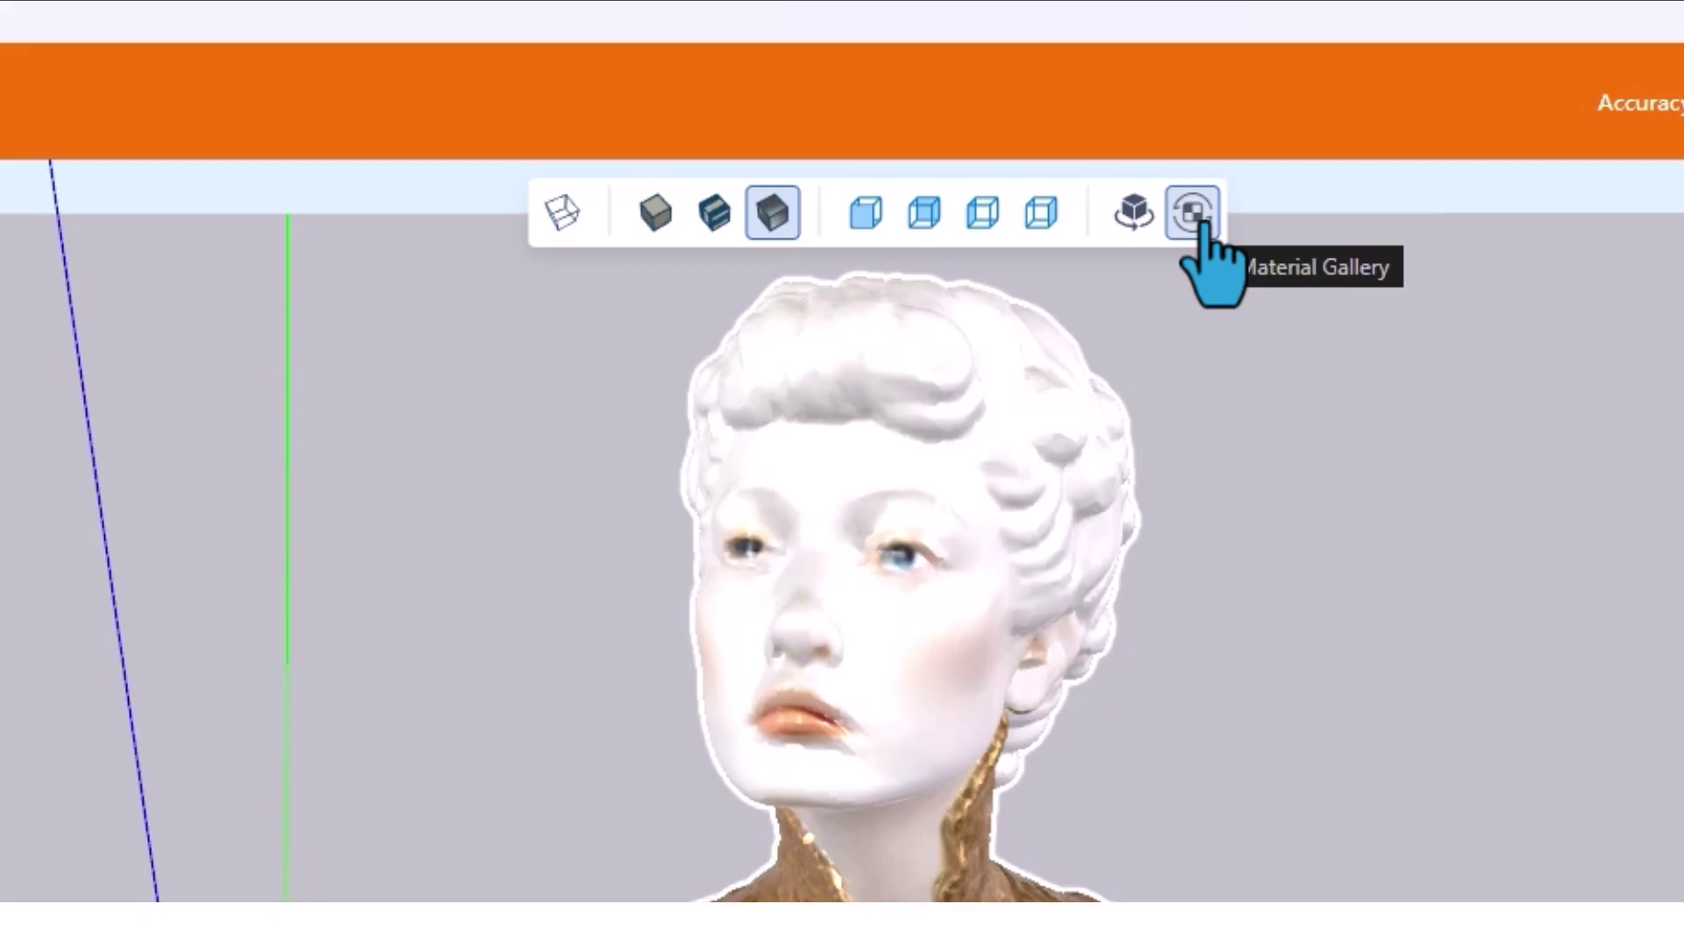
click(1198, 218)
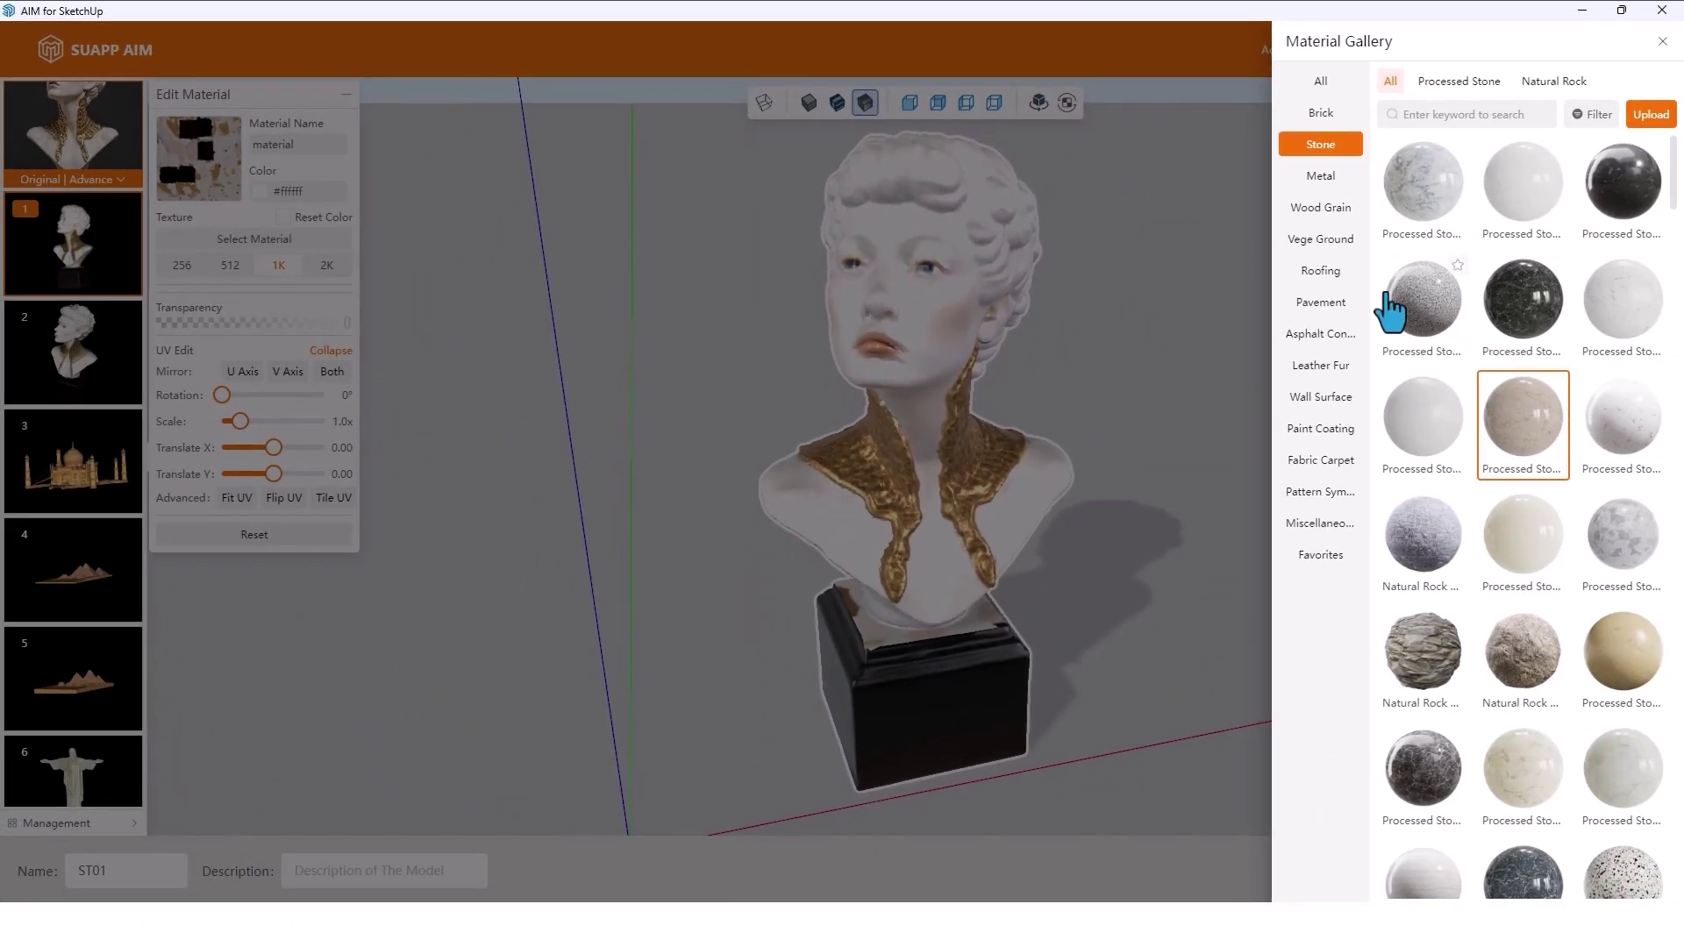
click(479, 321)
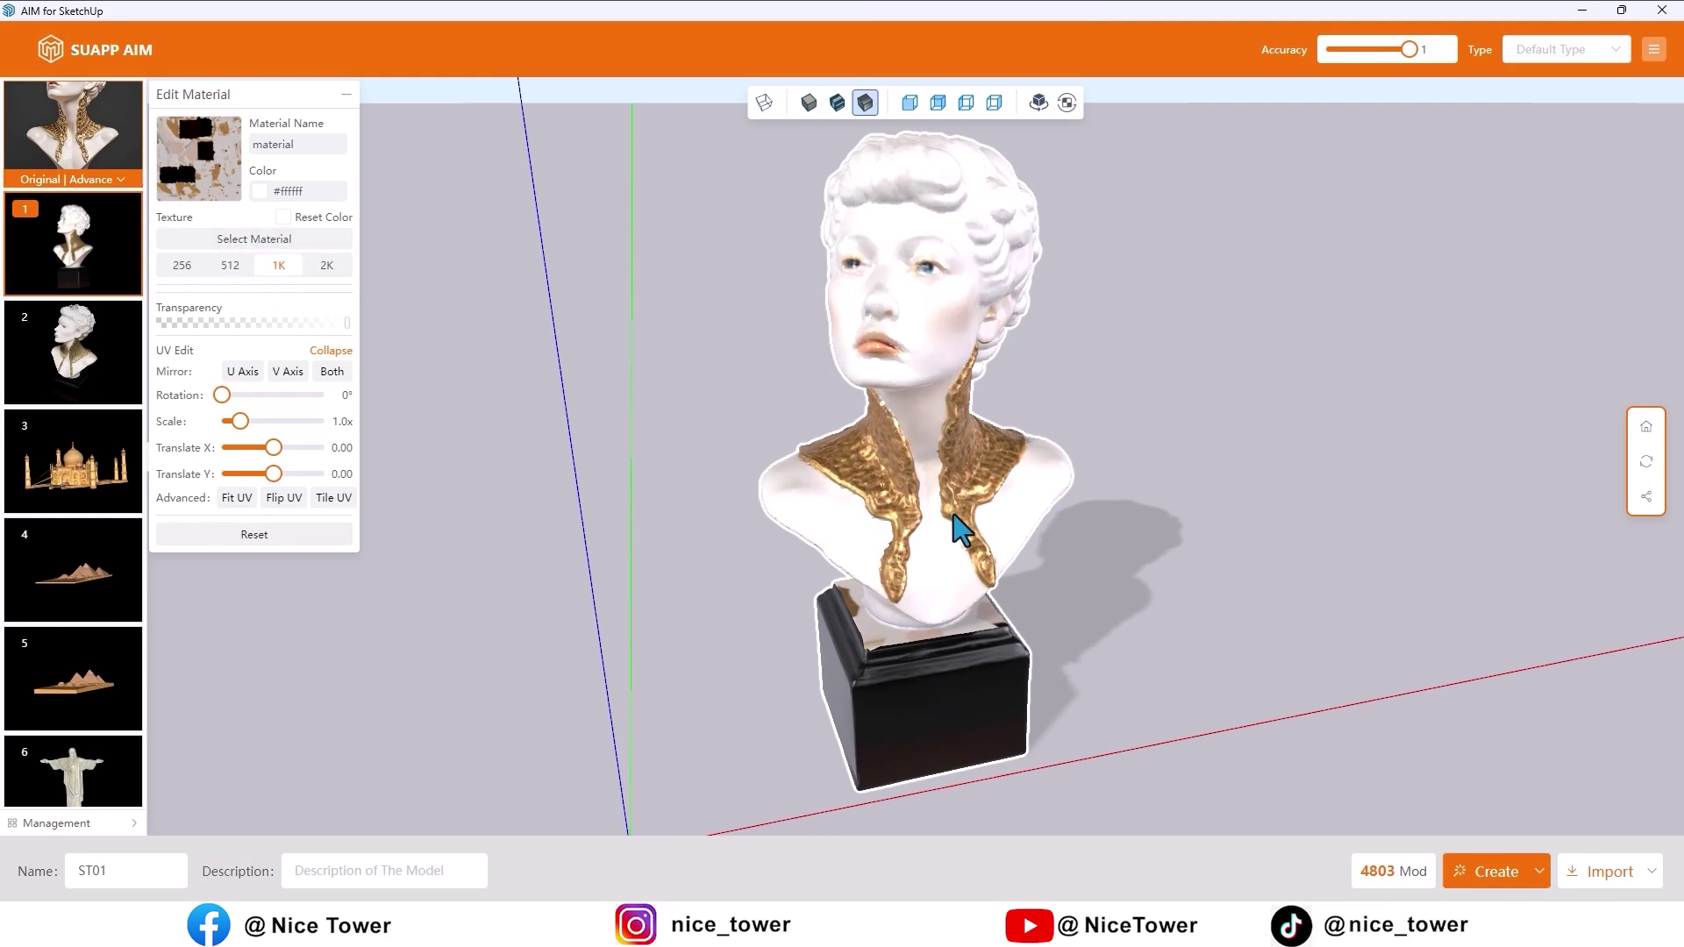
drag(941, 509, 872, 170)
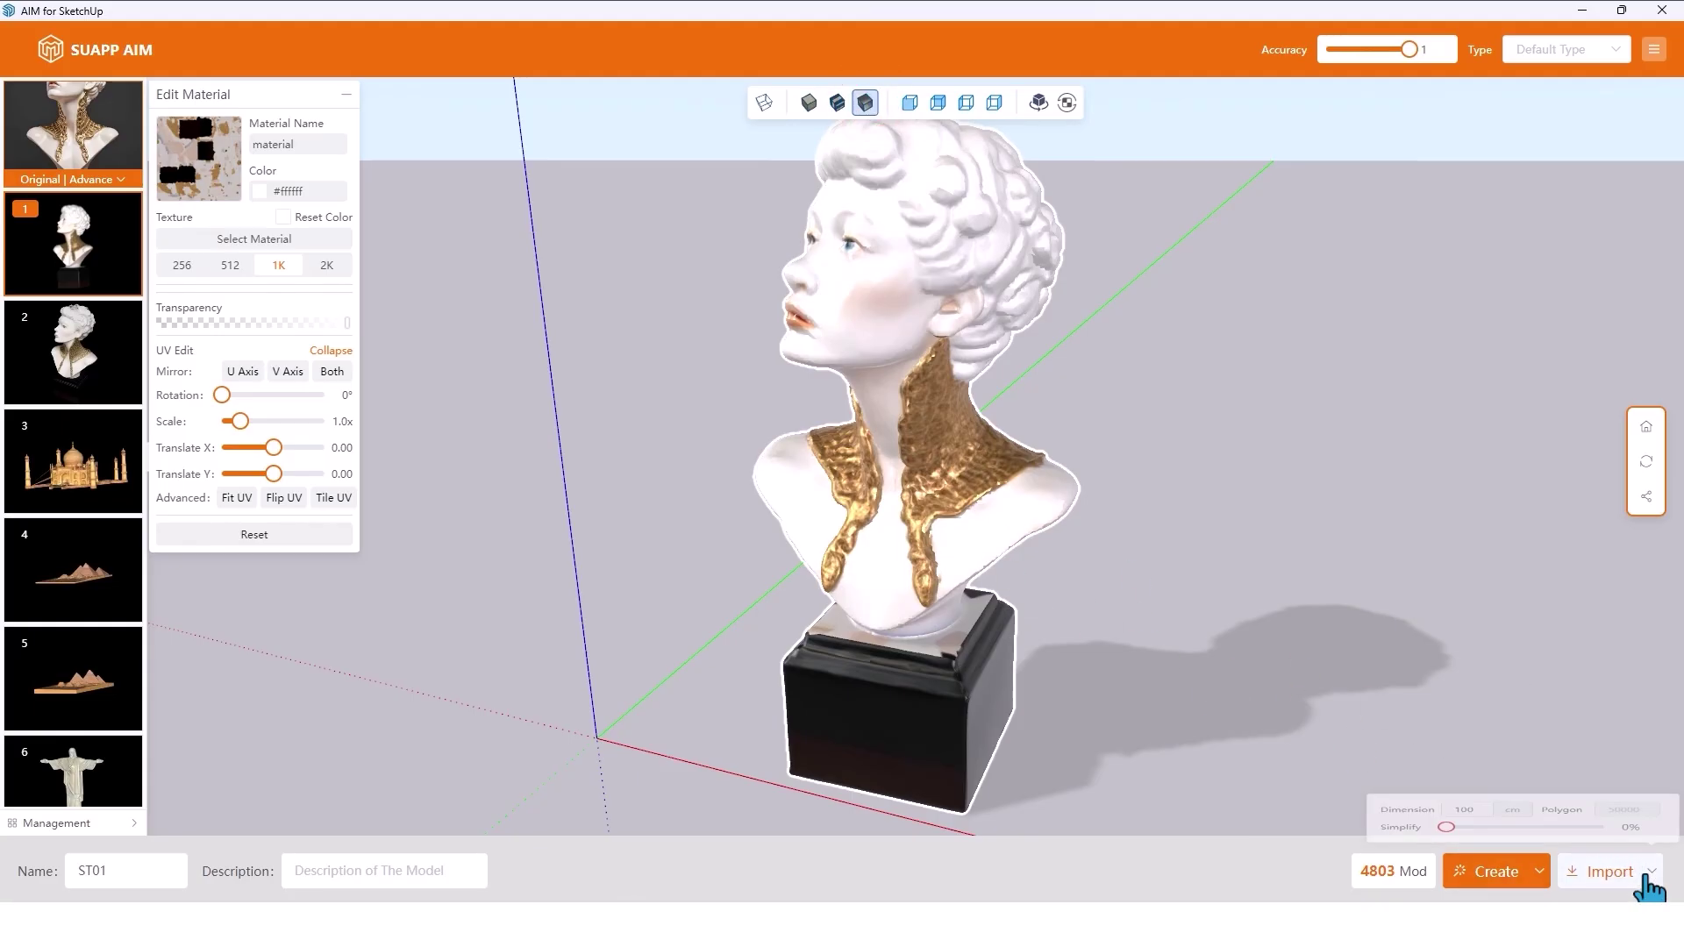
- Test the Simplify slider, leaving it near 6% for a 100 cm, ~47000-polygon import
mouse_move(1623, 872)
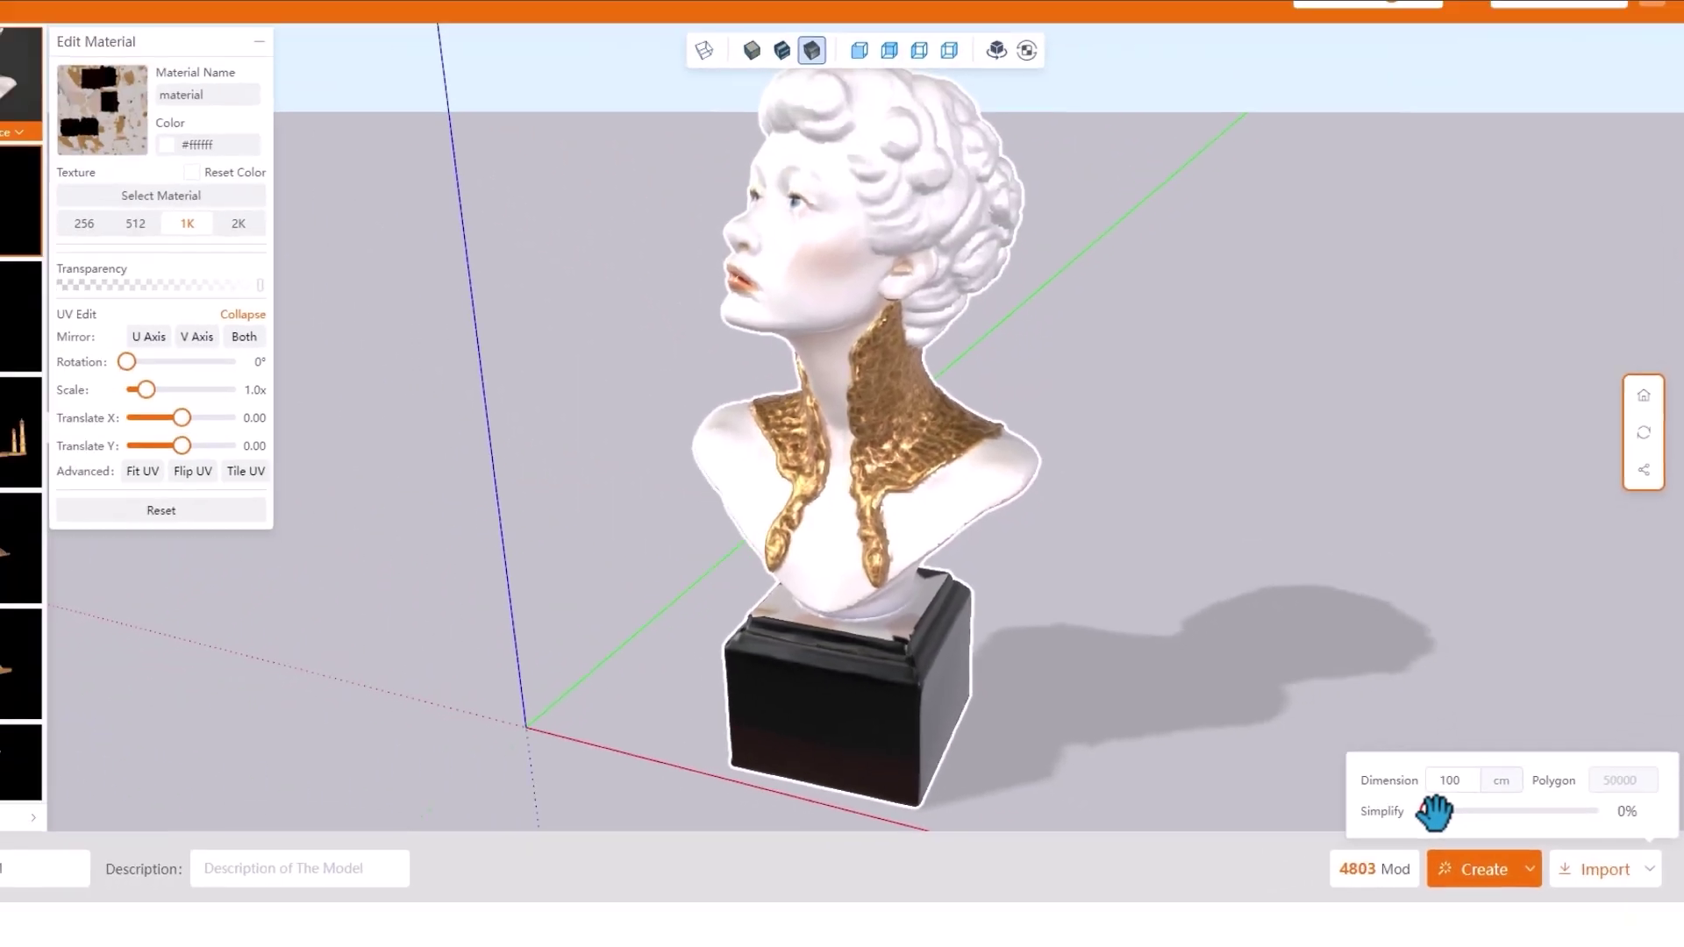
drag(1307, 760, 1445, 767)
drag(1535, 825, 1450, 836)
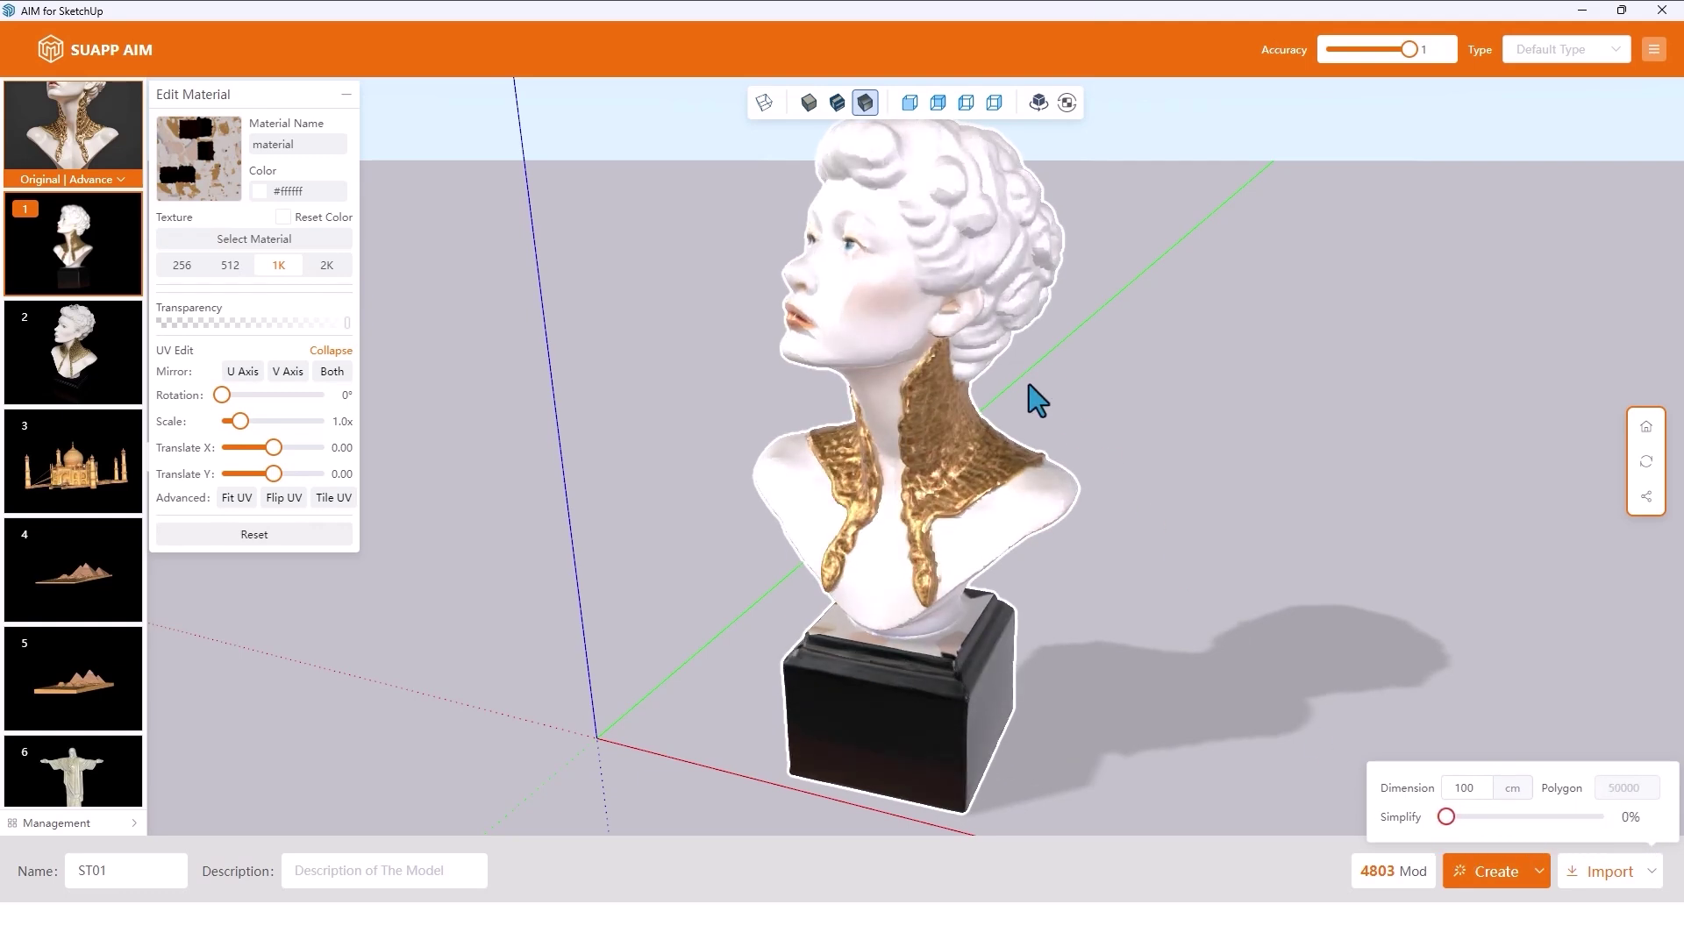
drag(1038, 401, 935, 408)
click(1652, 873)
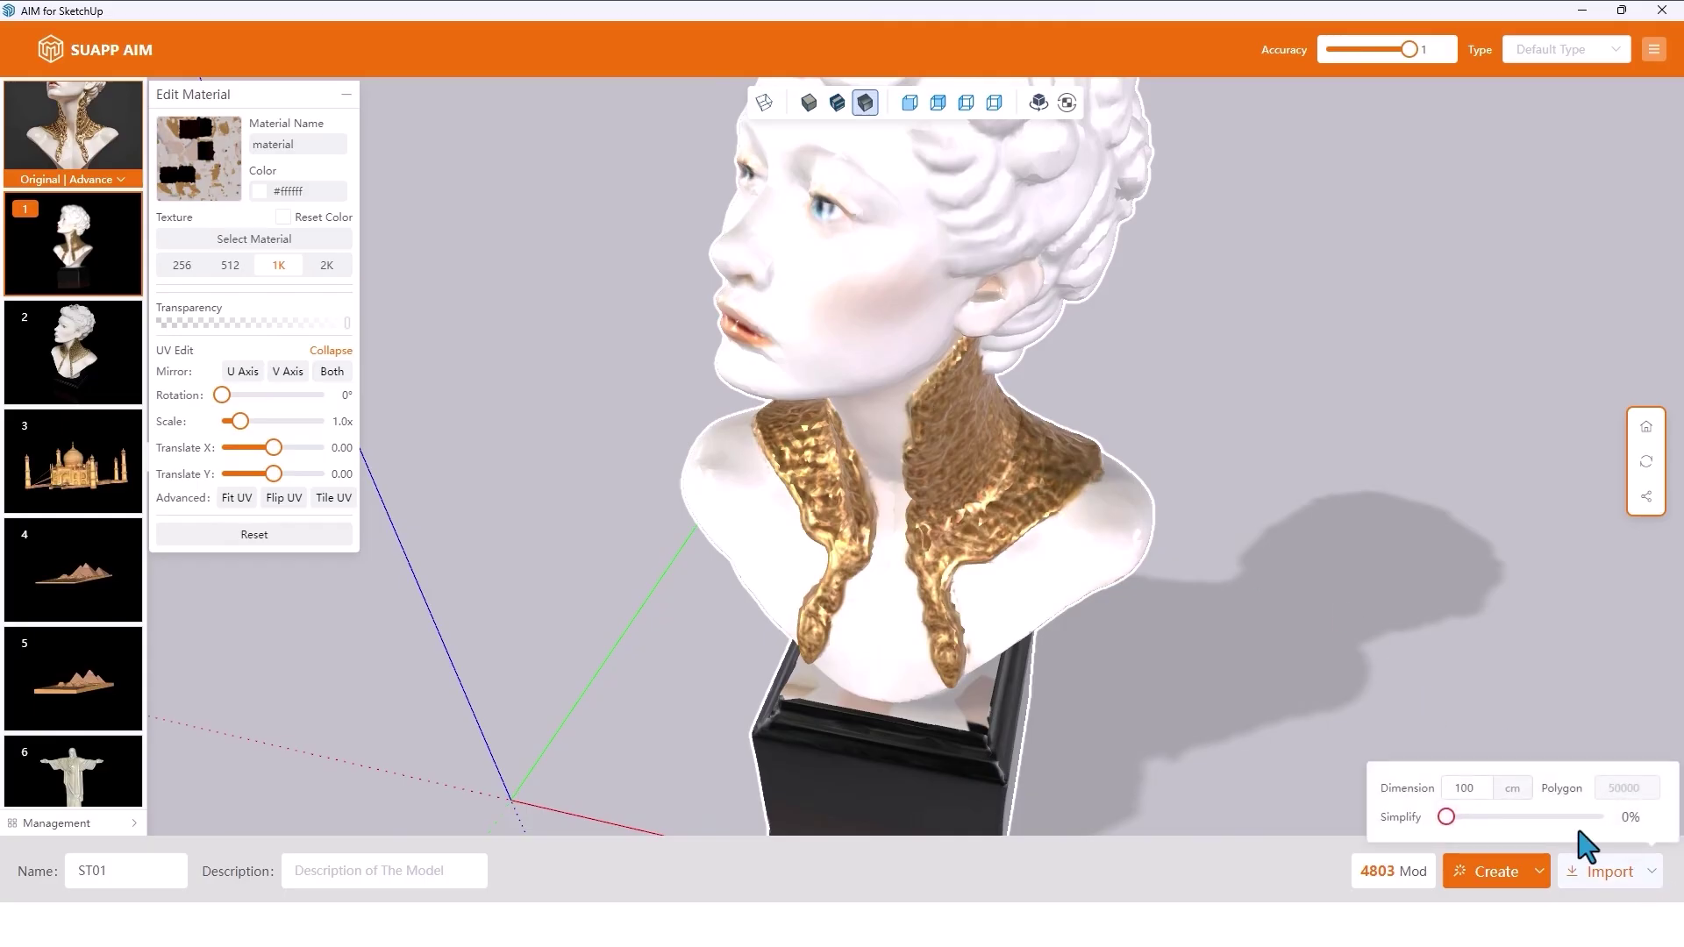
drag(1451, 817, 1411, 825)
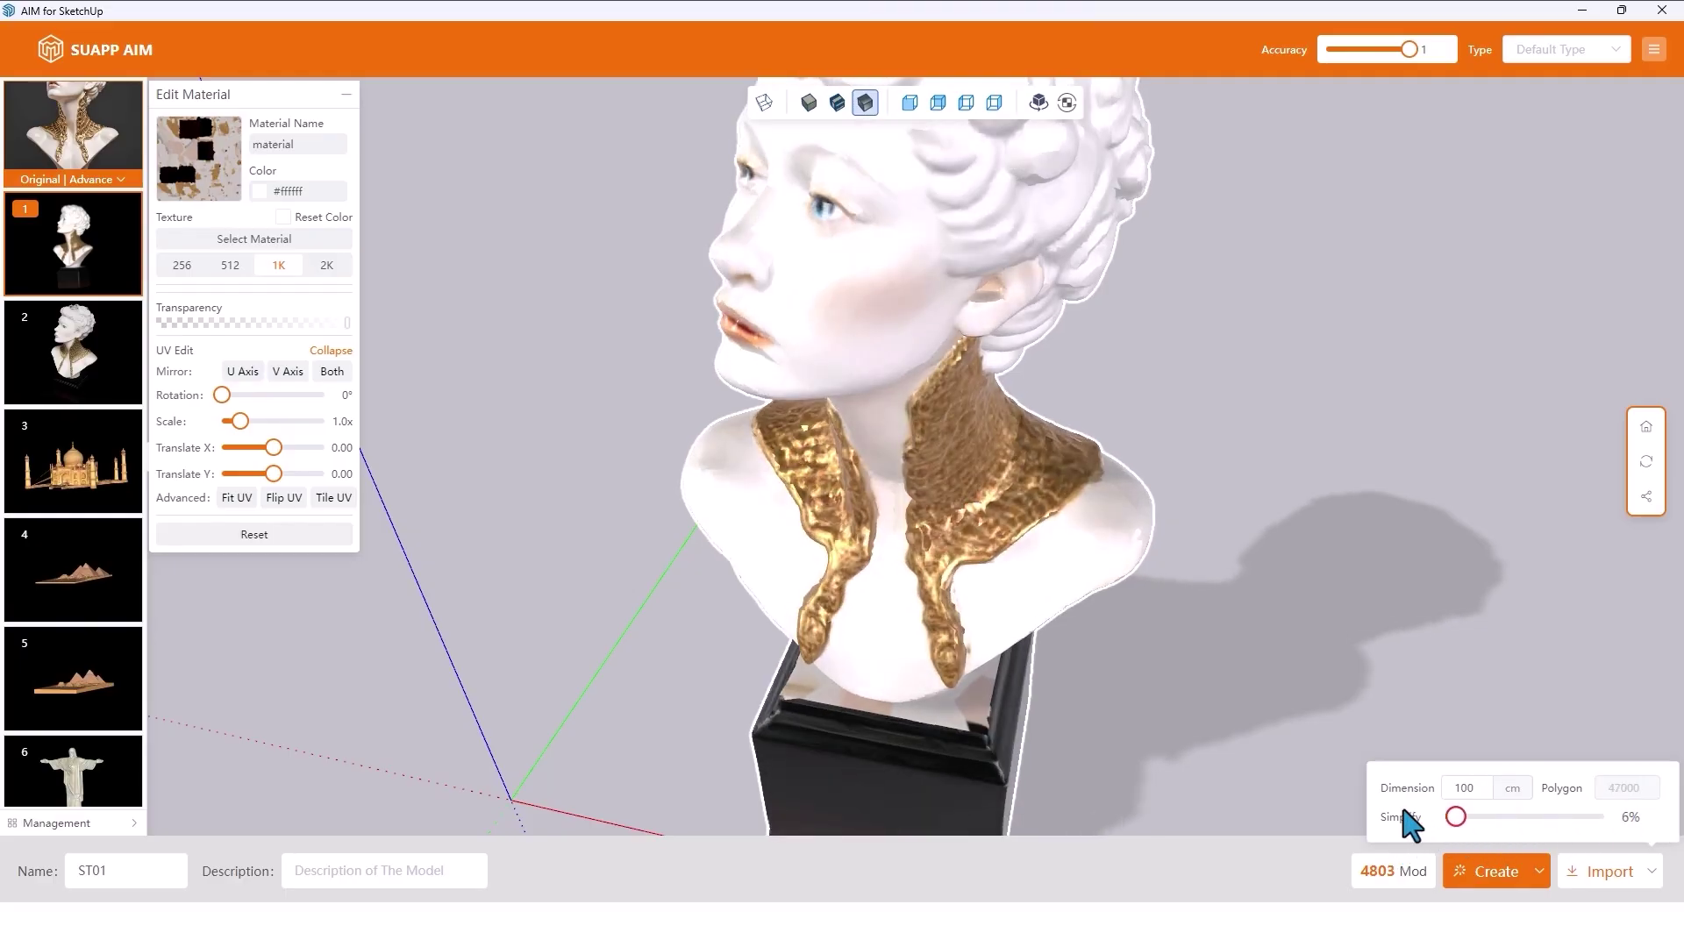
scroll(1132, 647, down, 3)
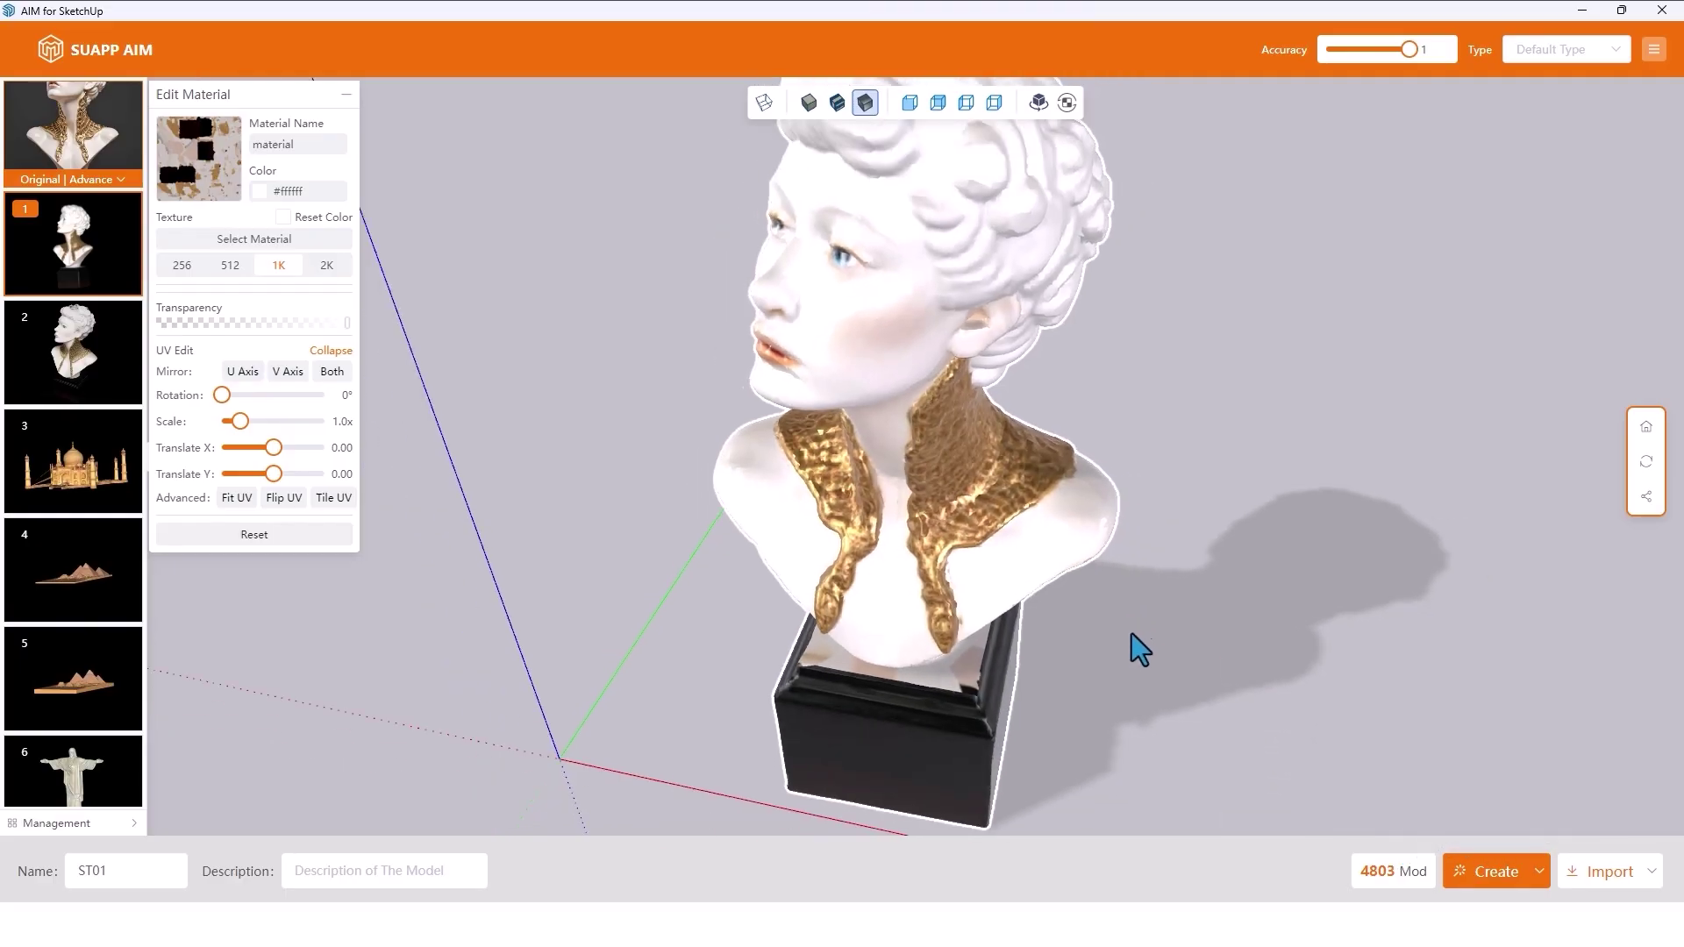
mouse_move(1132, 647)
mouse_down()
mouse_move(1150, 666)
mouse_move(1128, 620)
mouse_up()
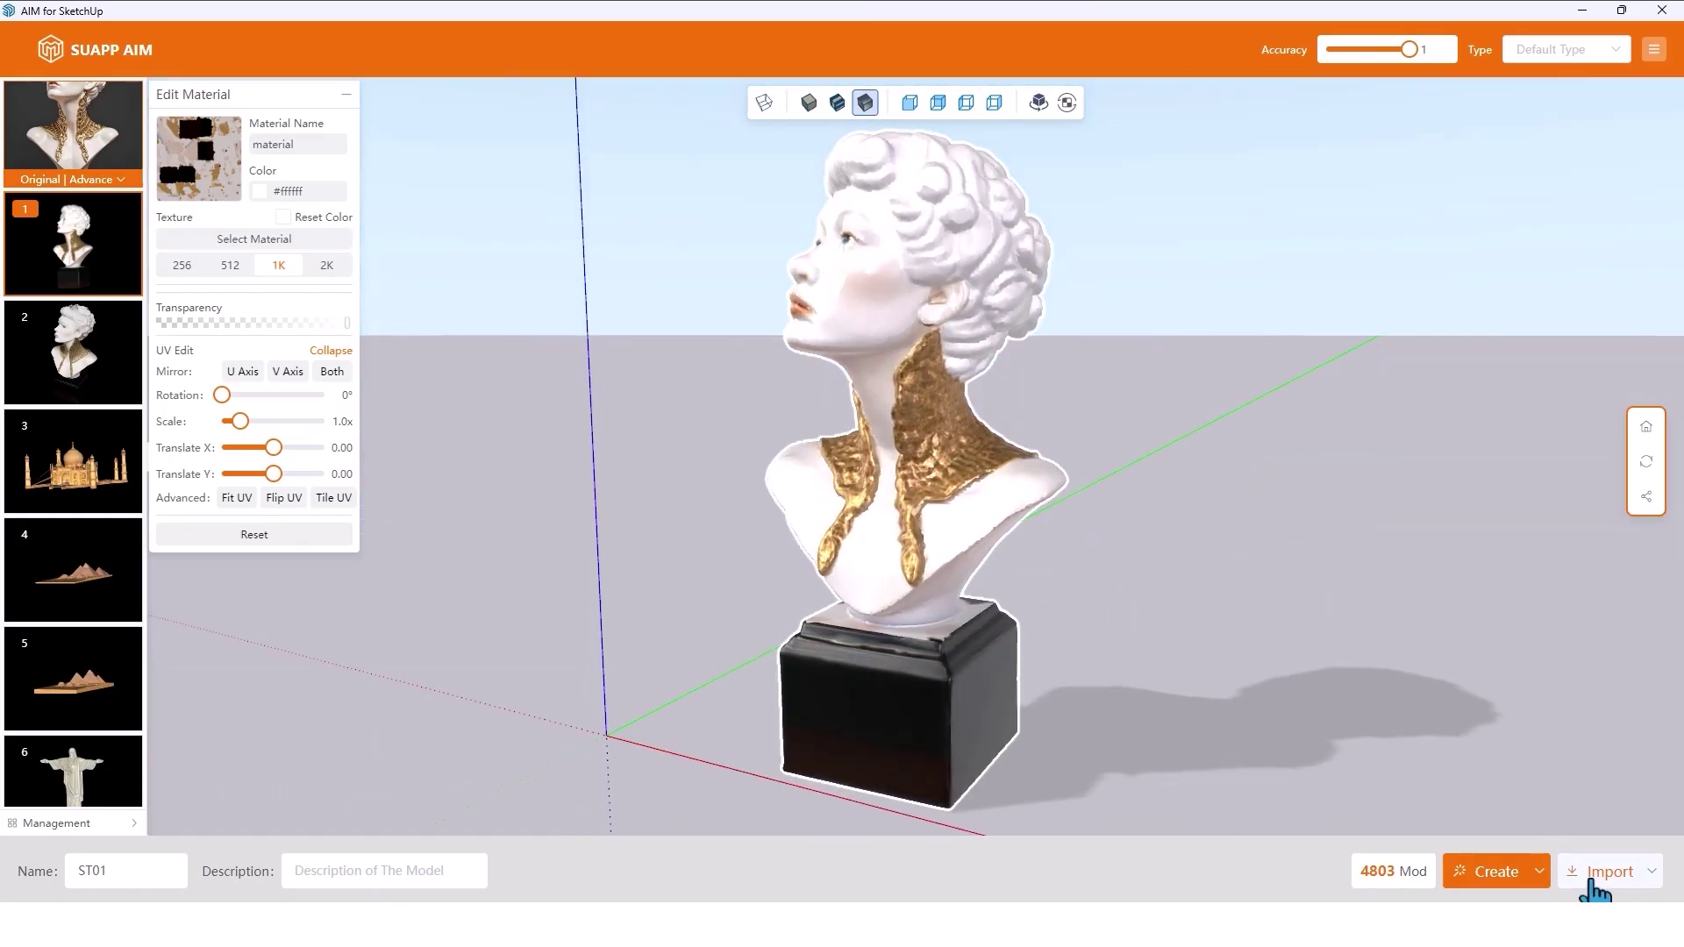
- Import the AIM bust and place it beside the existing bust in the model
click(1586, 880)
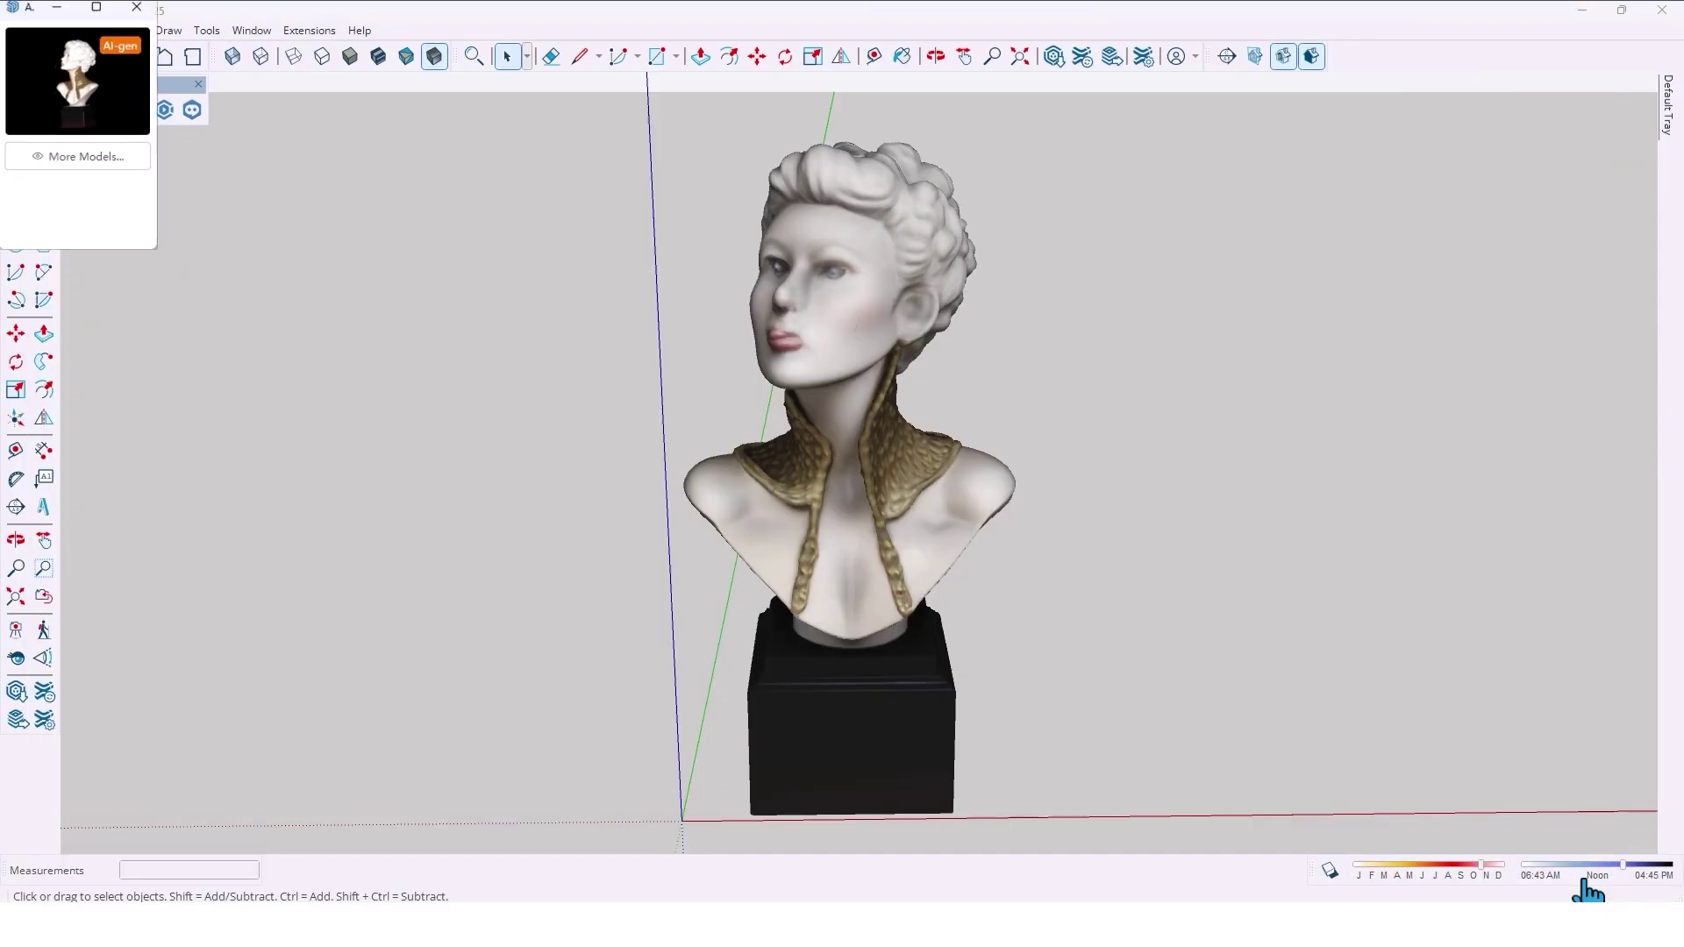
scroll(1346, 733, down, 3)
middle_drag(1356, 736, 1041, 669)
click(1025, 792)
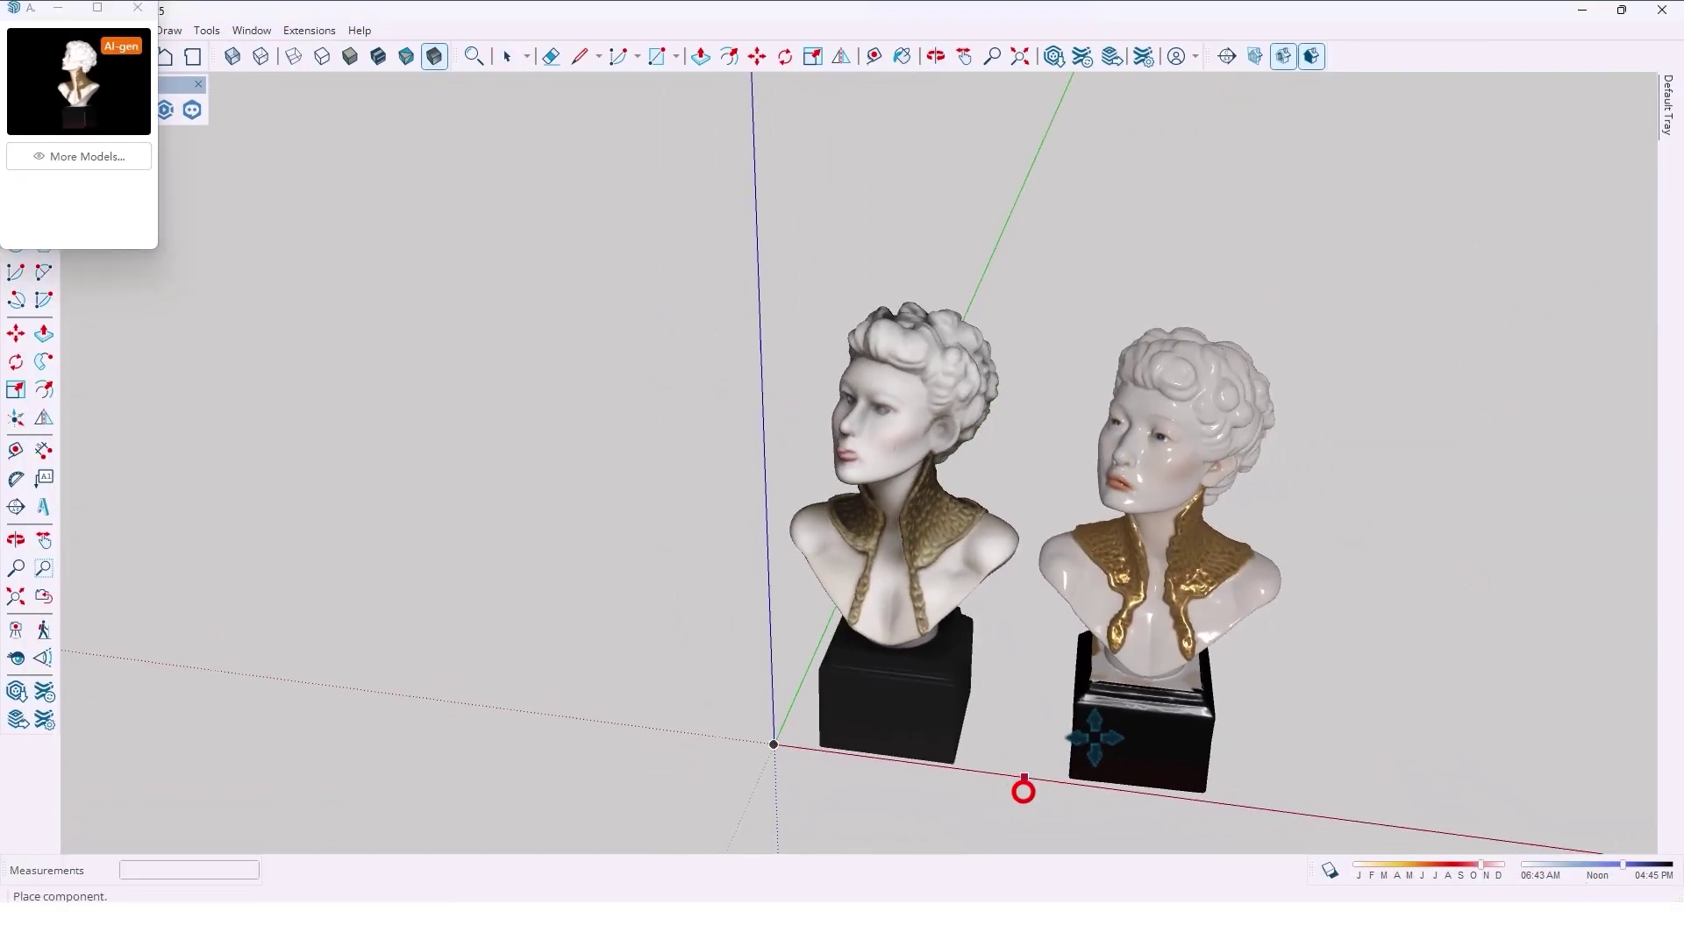
key(space)
- Orbit around both busts and select the imported one to compare them
scroll(929, 430, up, 5)
middle_drag(928, 430, 921, 470)
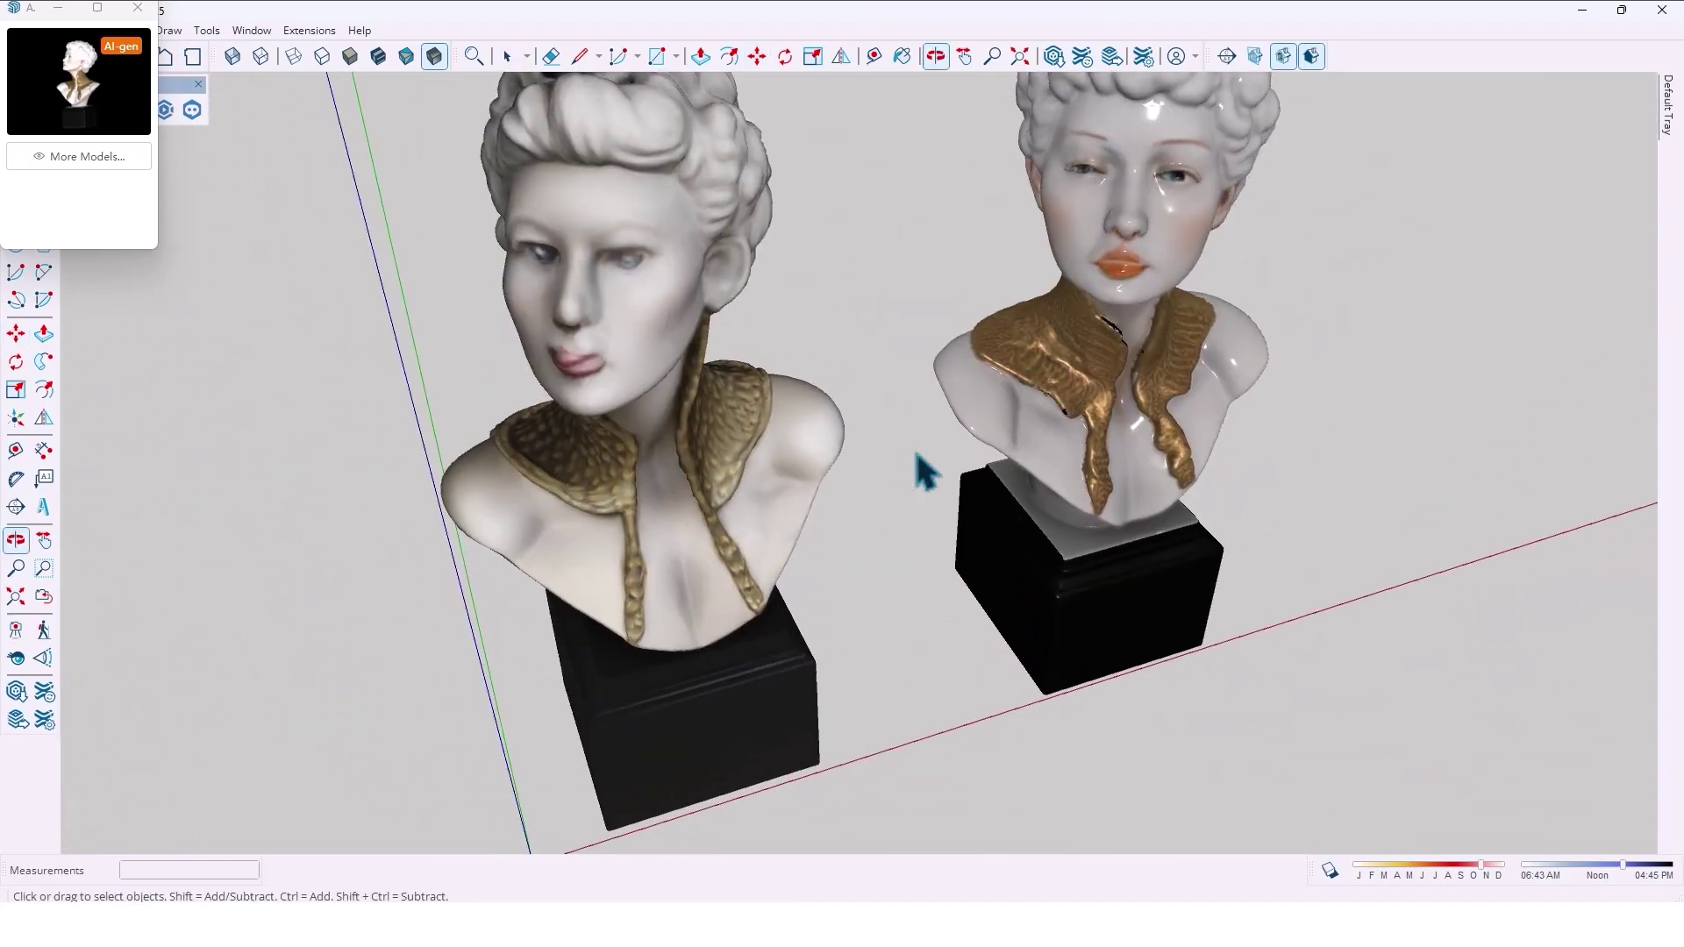
middle_drag(959, 376, 842, 456)
click(981, 390)
scroll(904, 509, down, 3)
key(space)
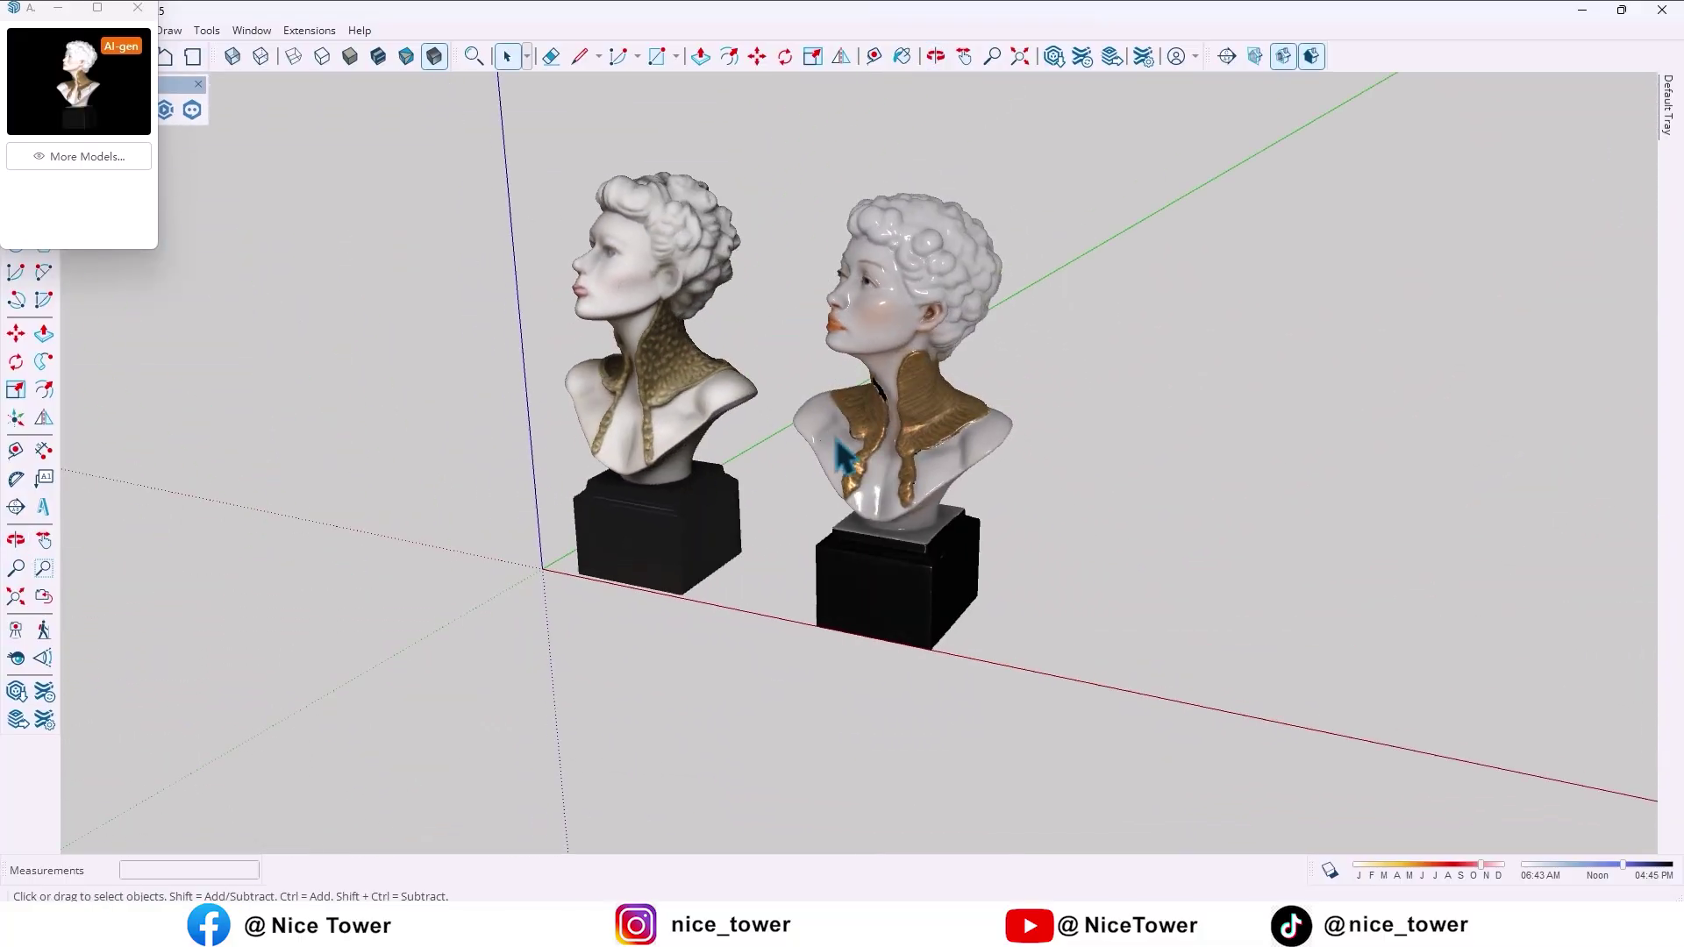
click(77, 158)
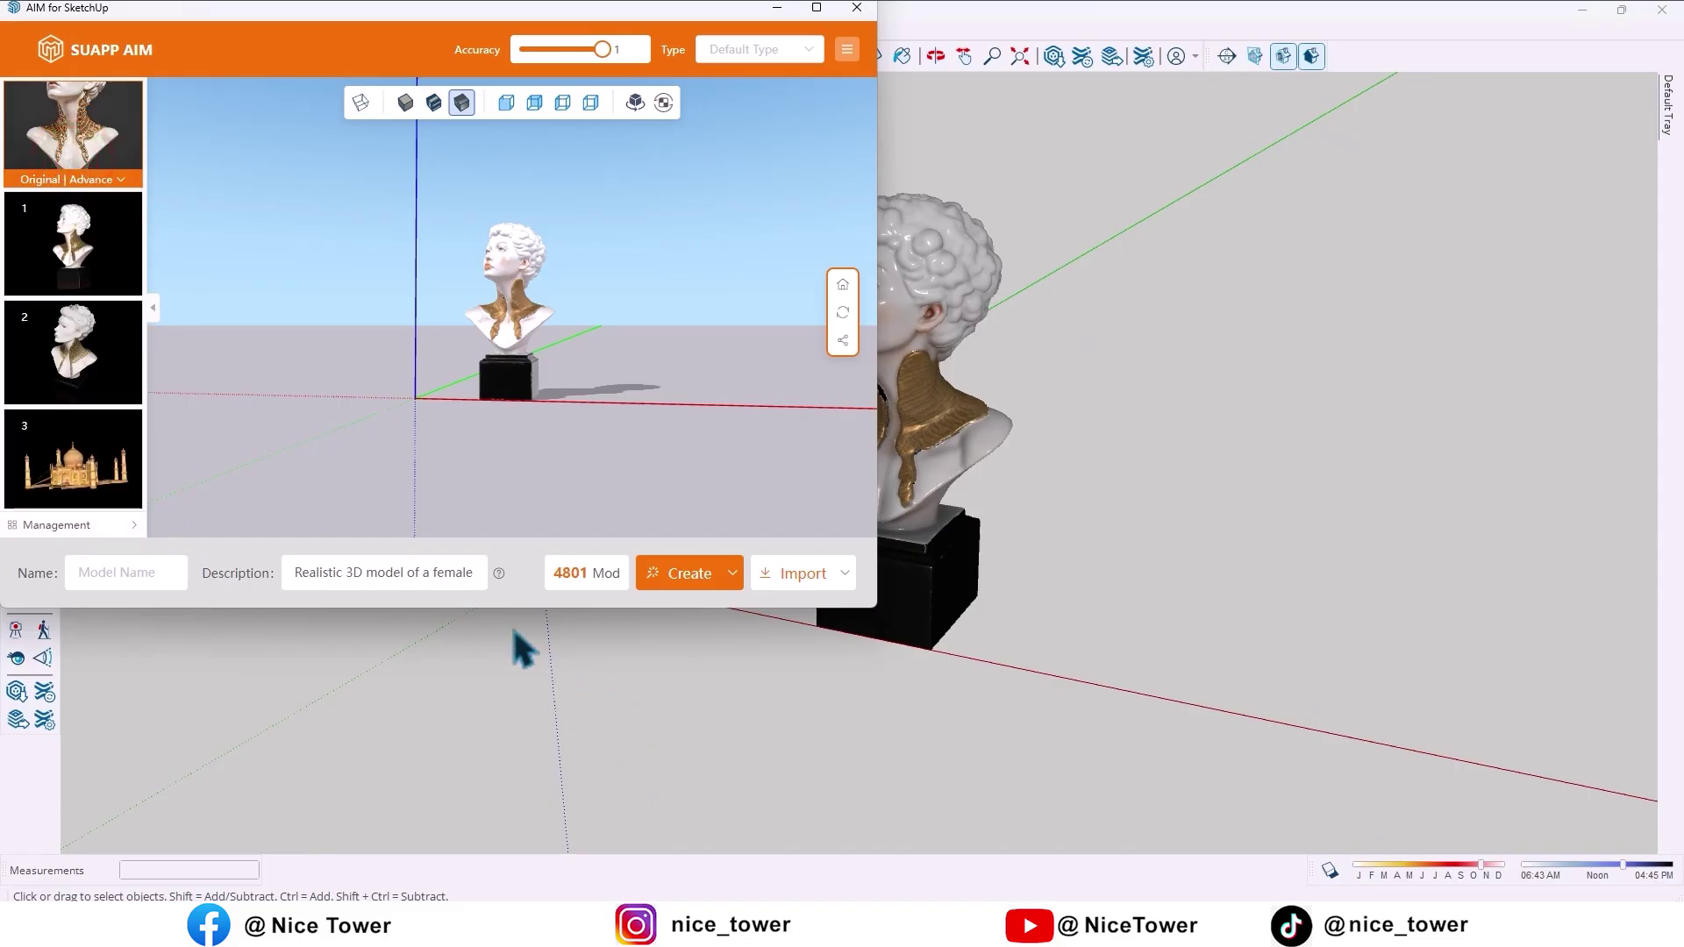
- Switch the AIM generation mode to Part, leaving texture off
mouse_move(733, 572)
click(811, 502)
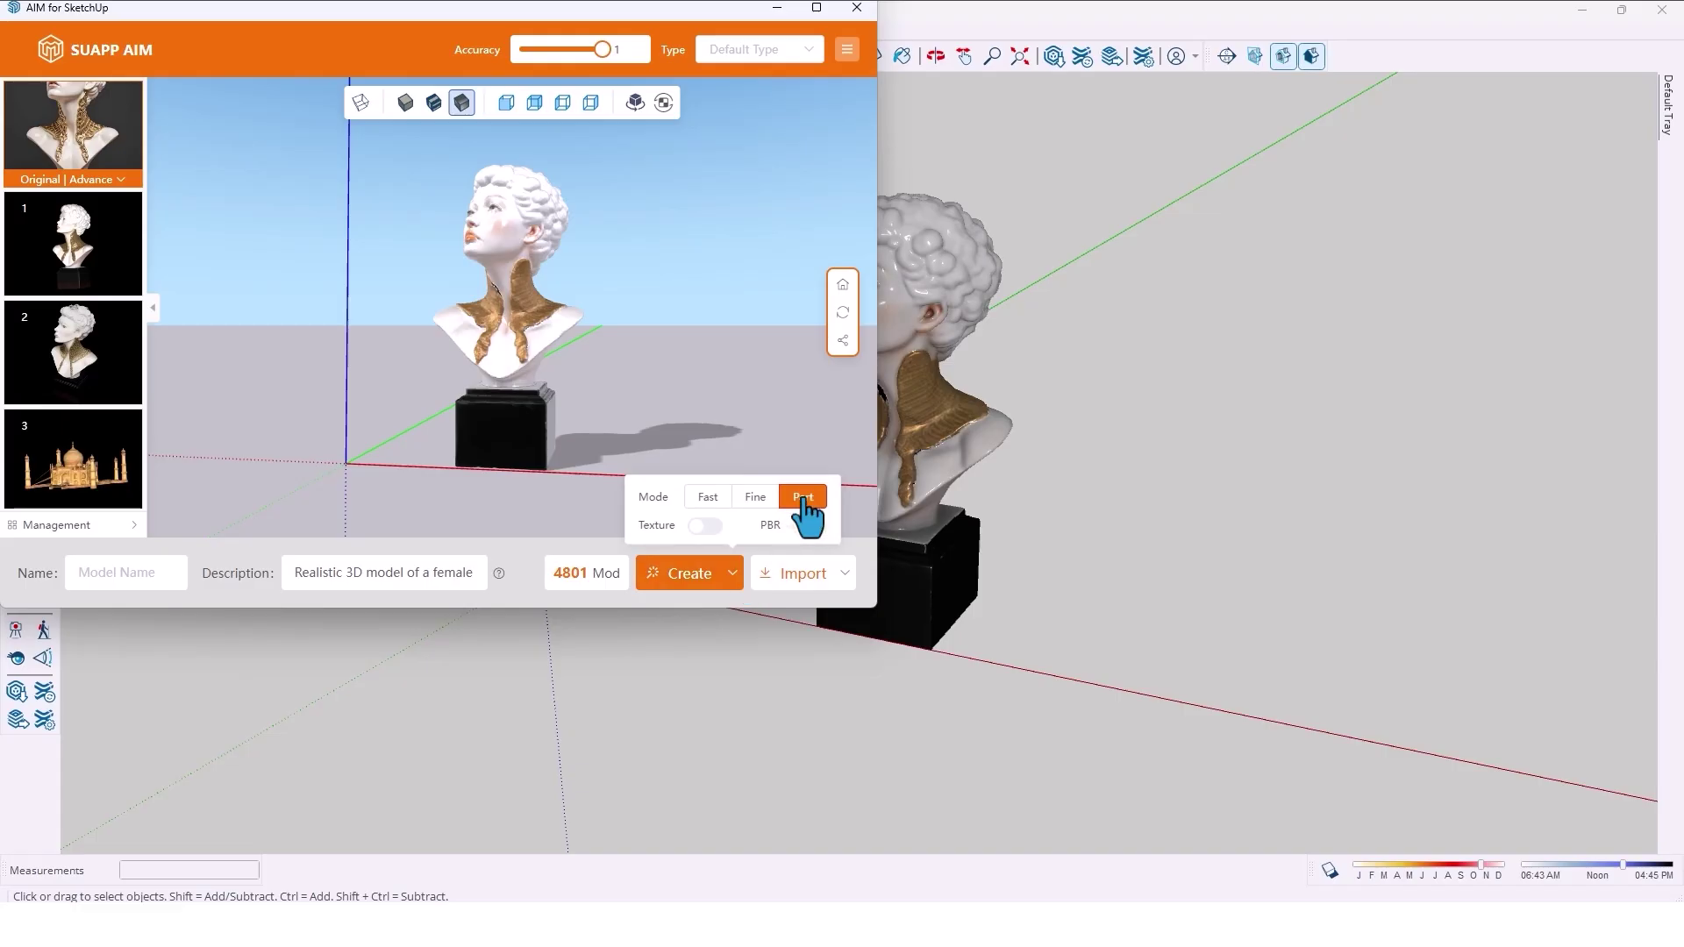
- Load the wooden chair JPG and create a part-split model at Accuracy 1
click(77, 130)
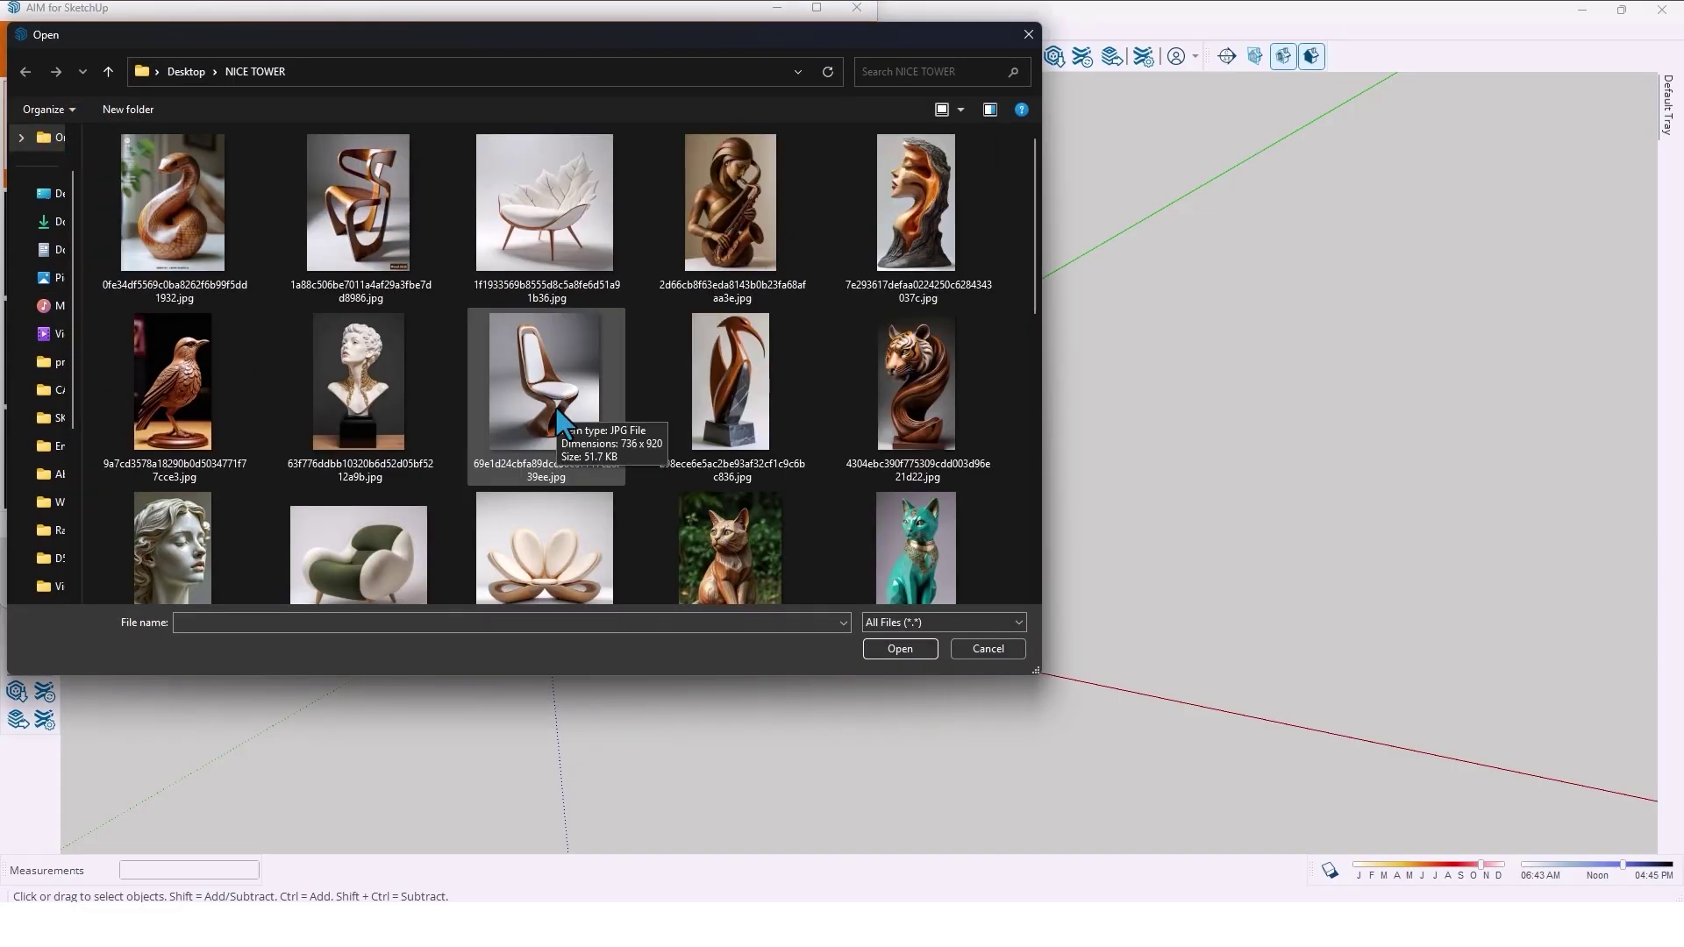
click(559, 420)
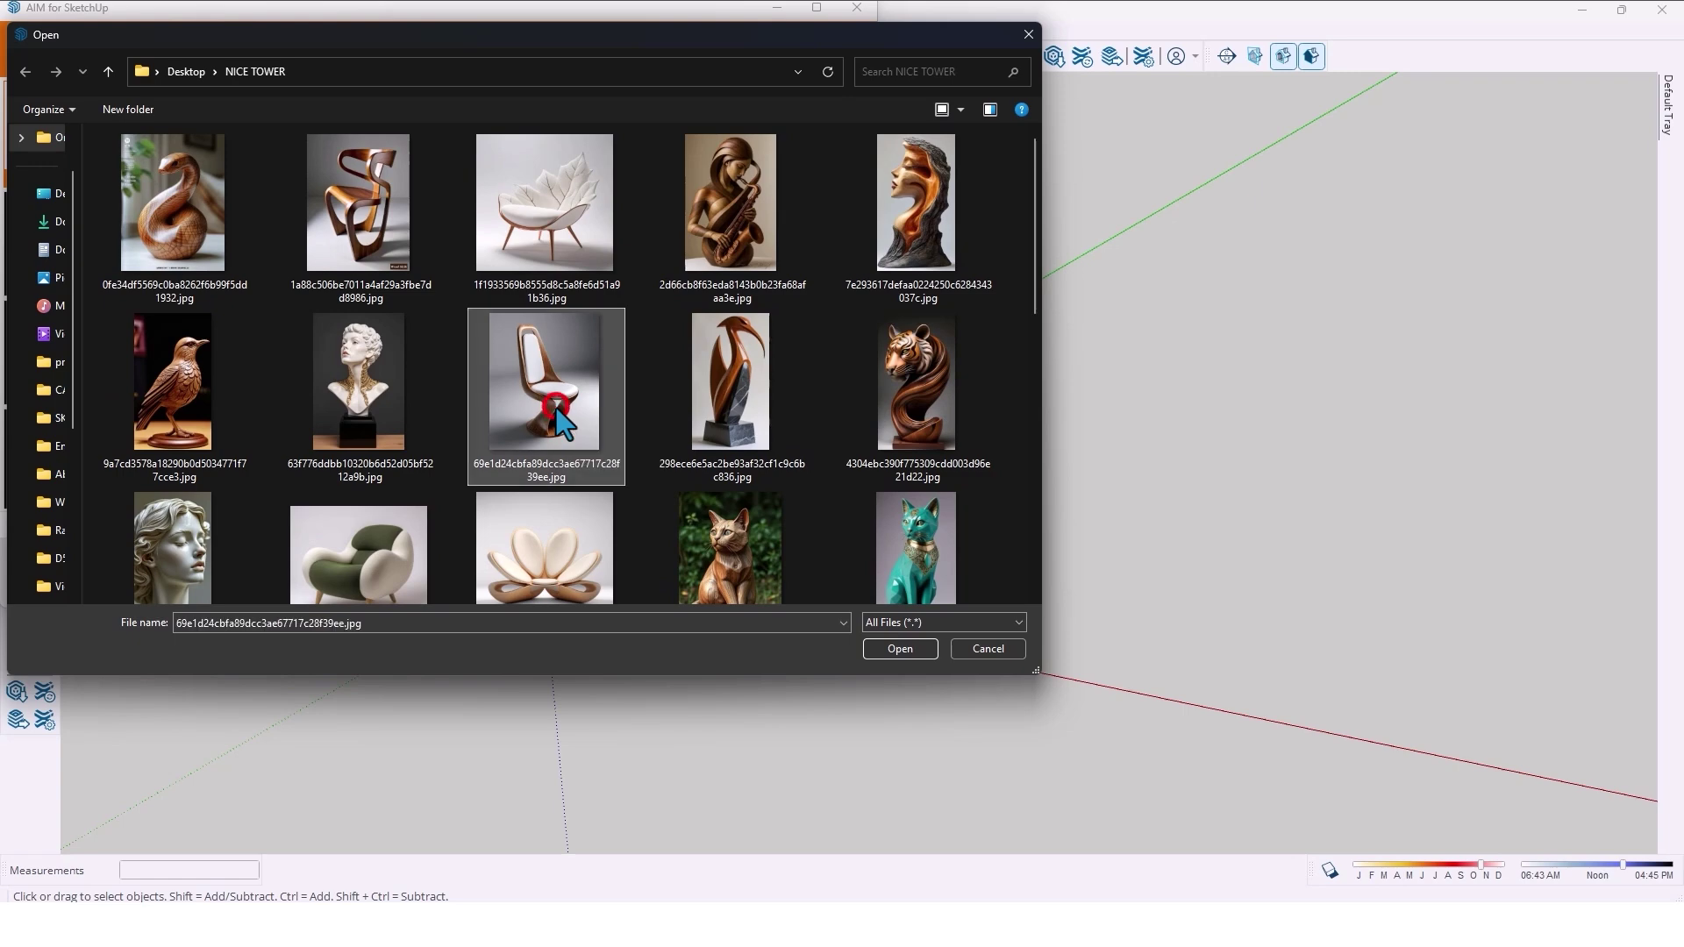
click(903, 655)
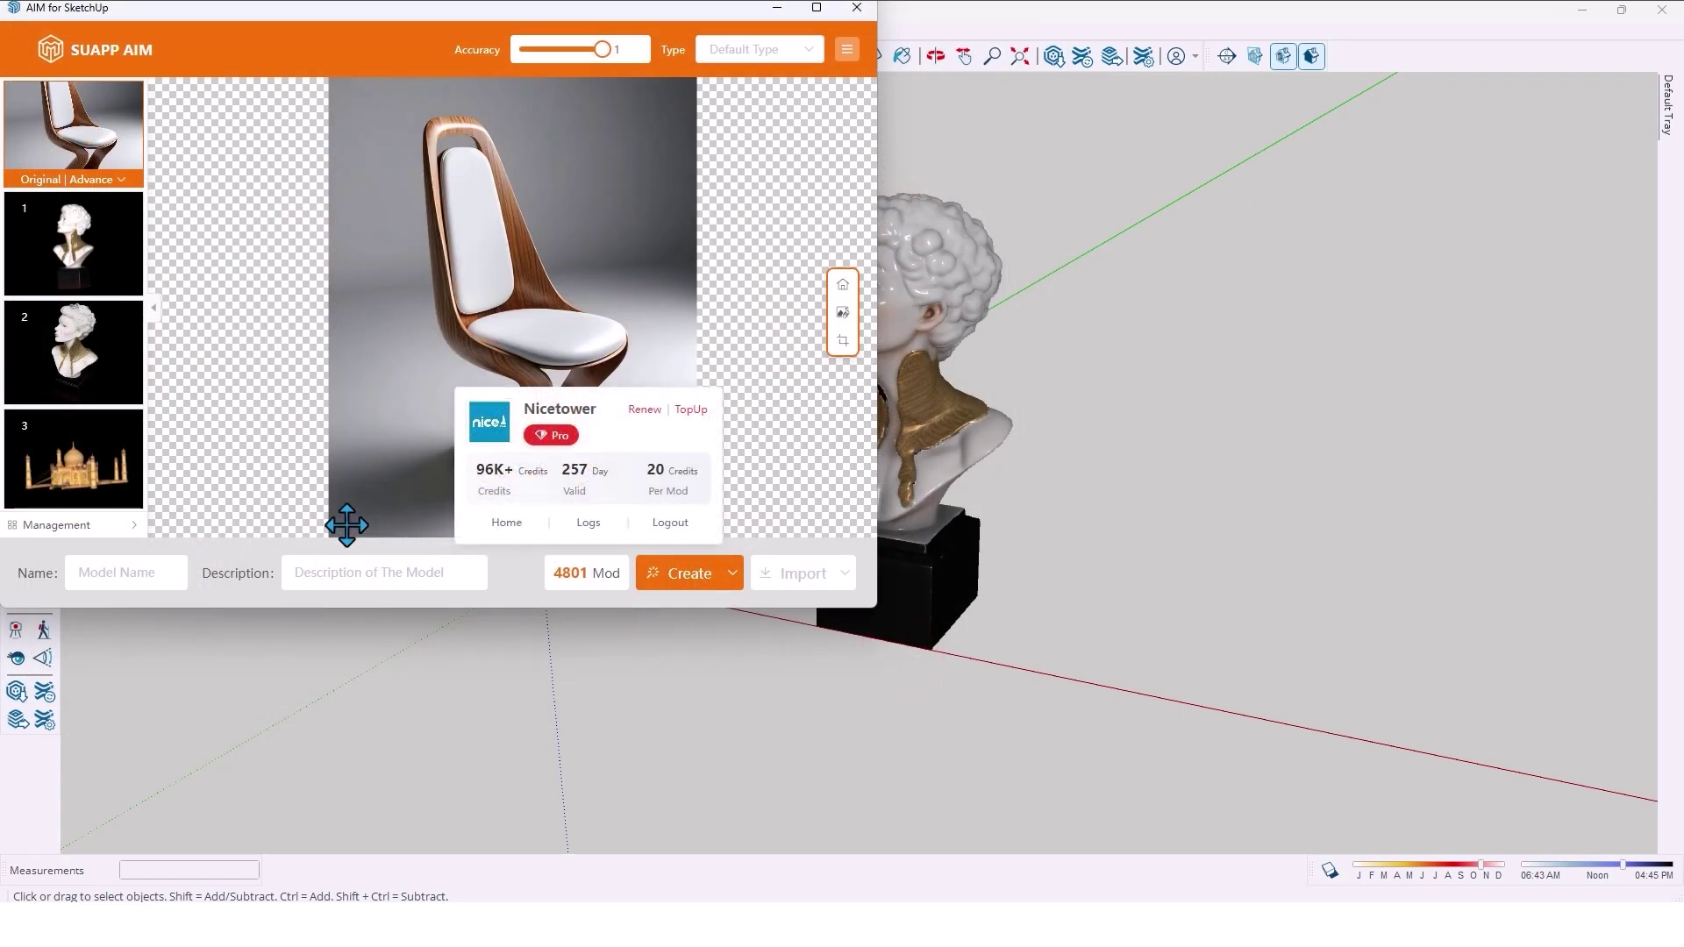
click(732, 573)
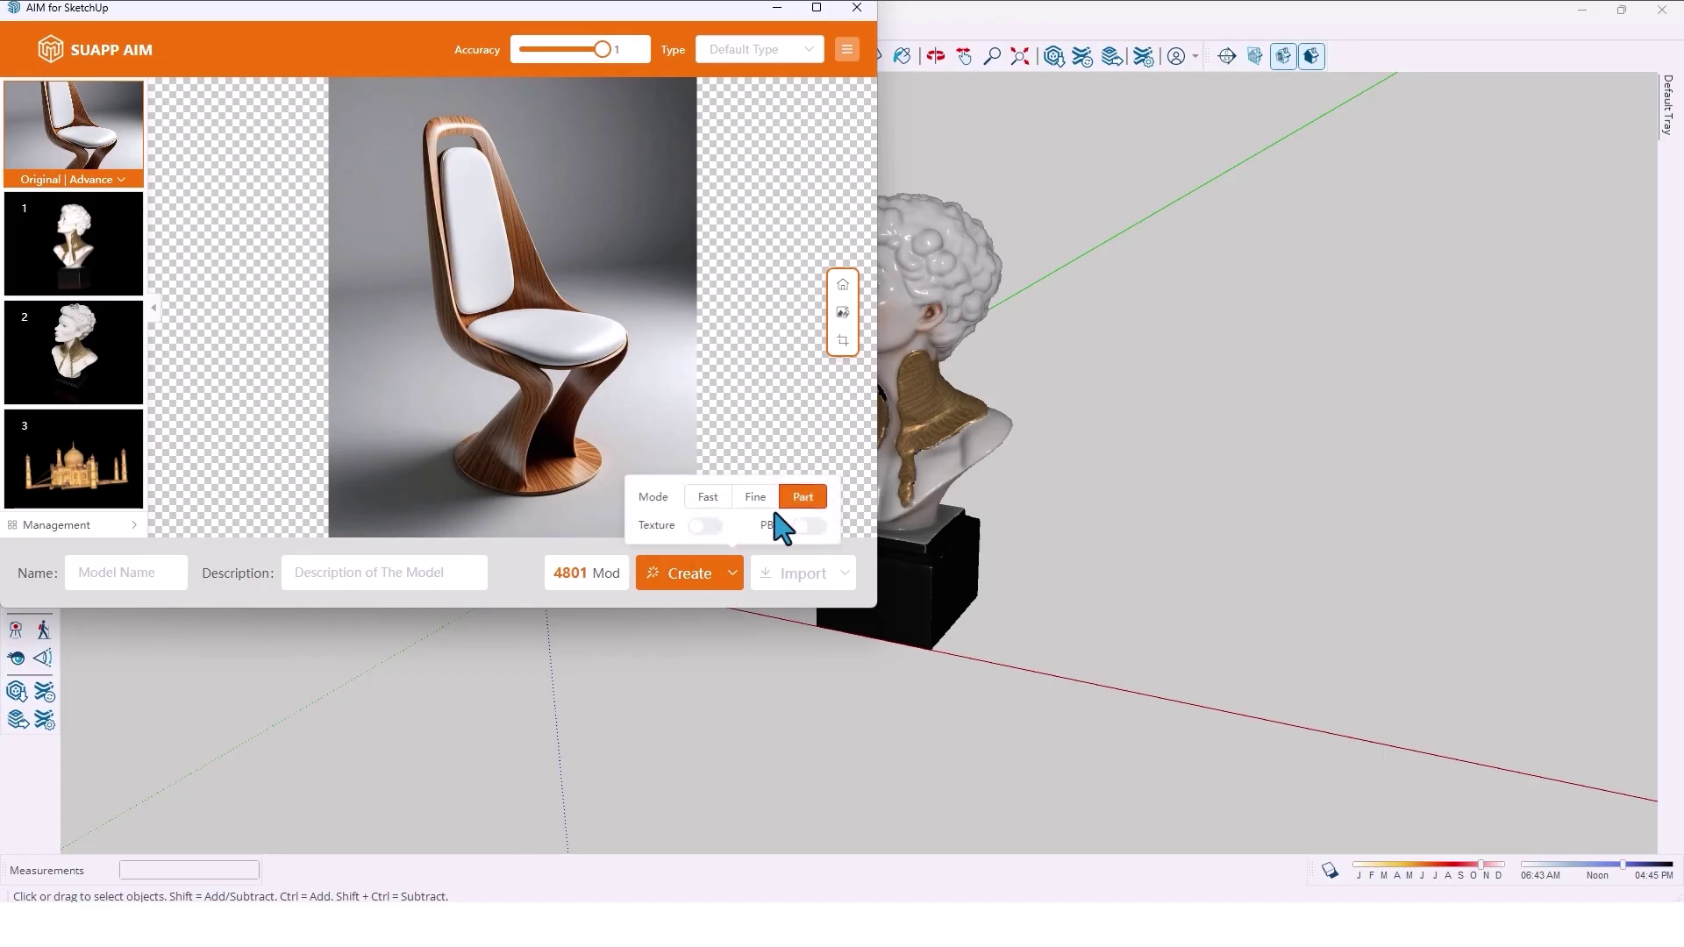
click(604, 50)
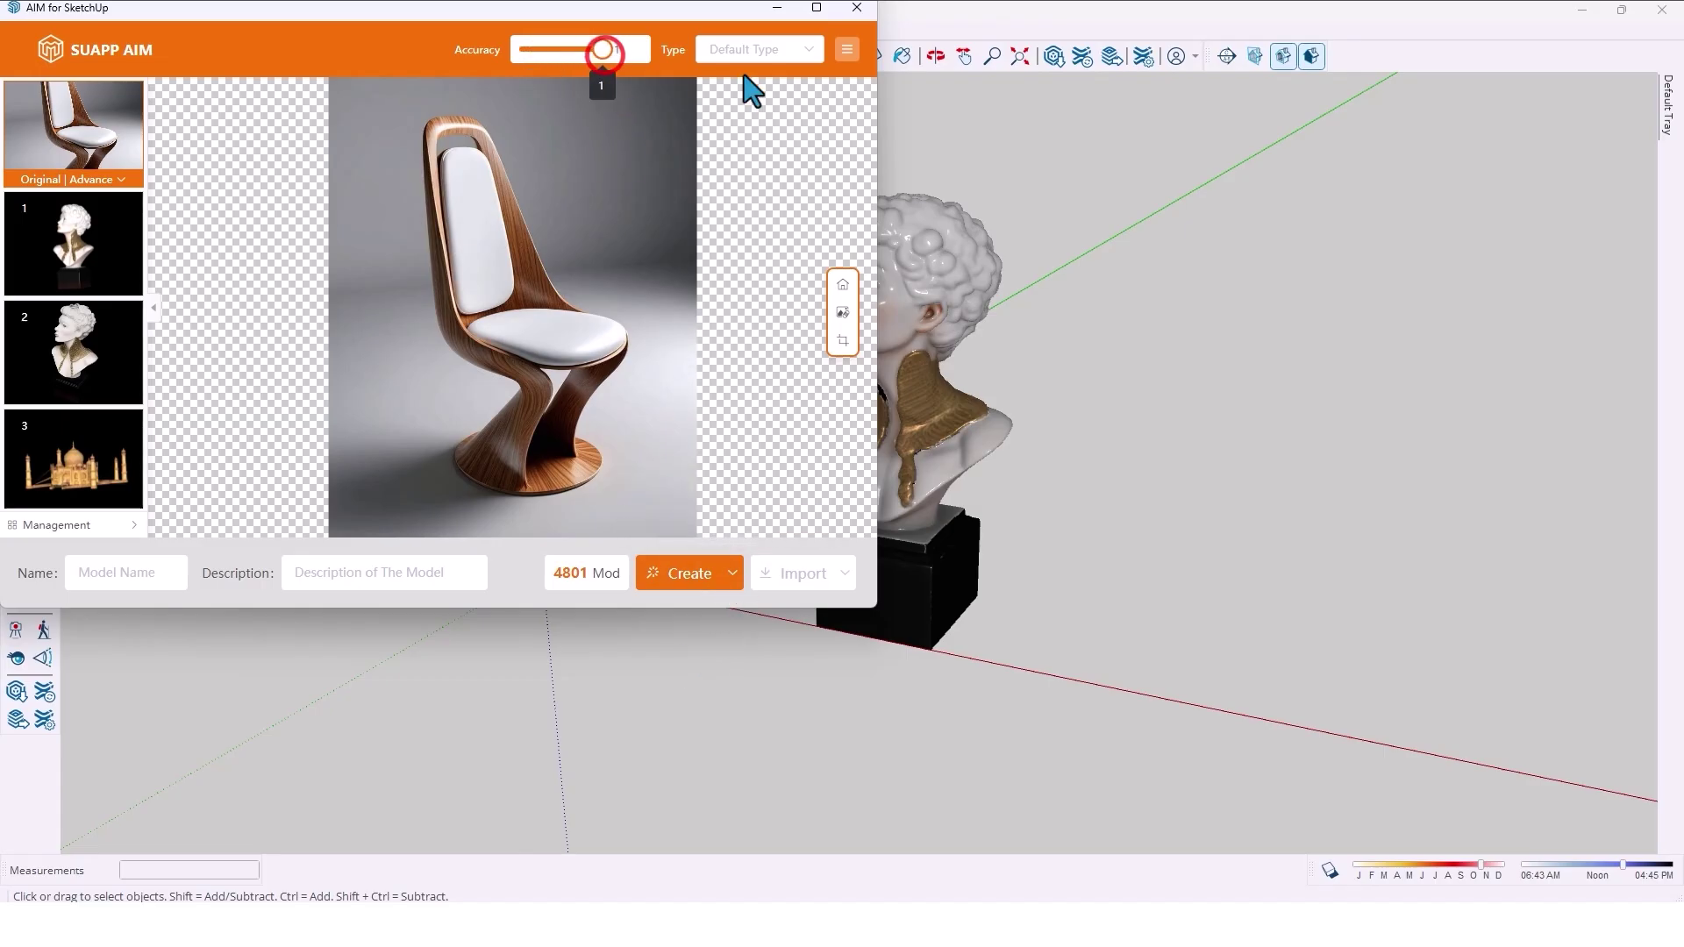
click(688, 586)
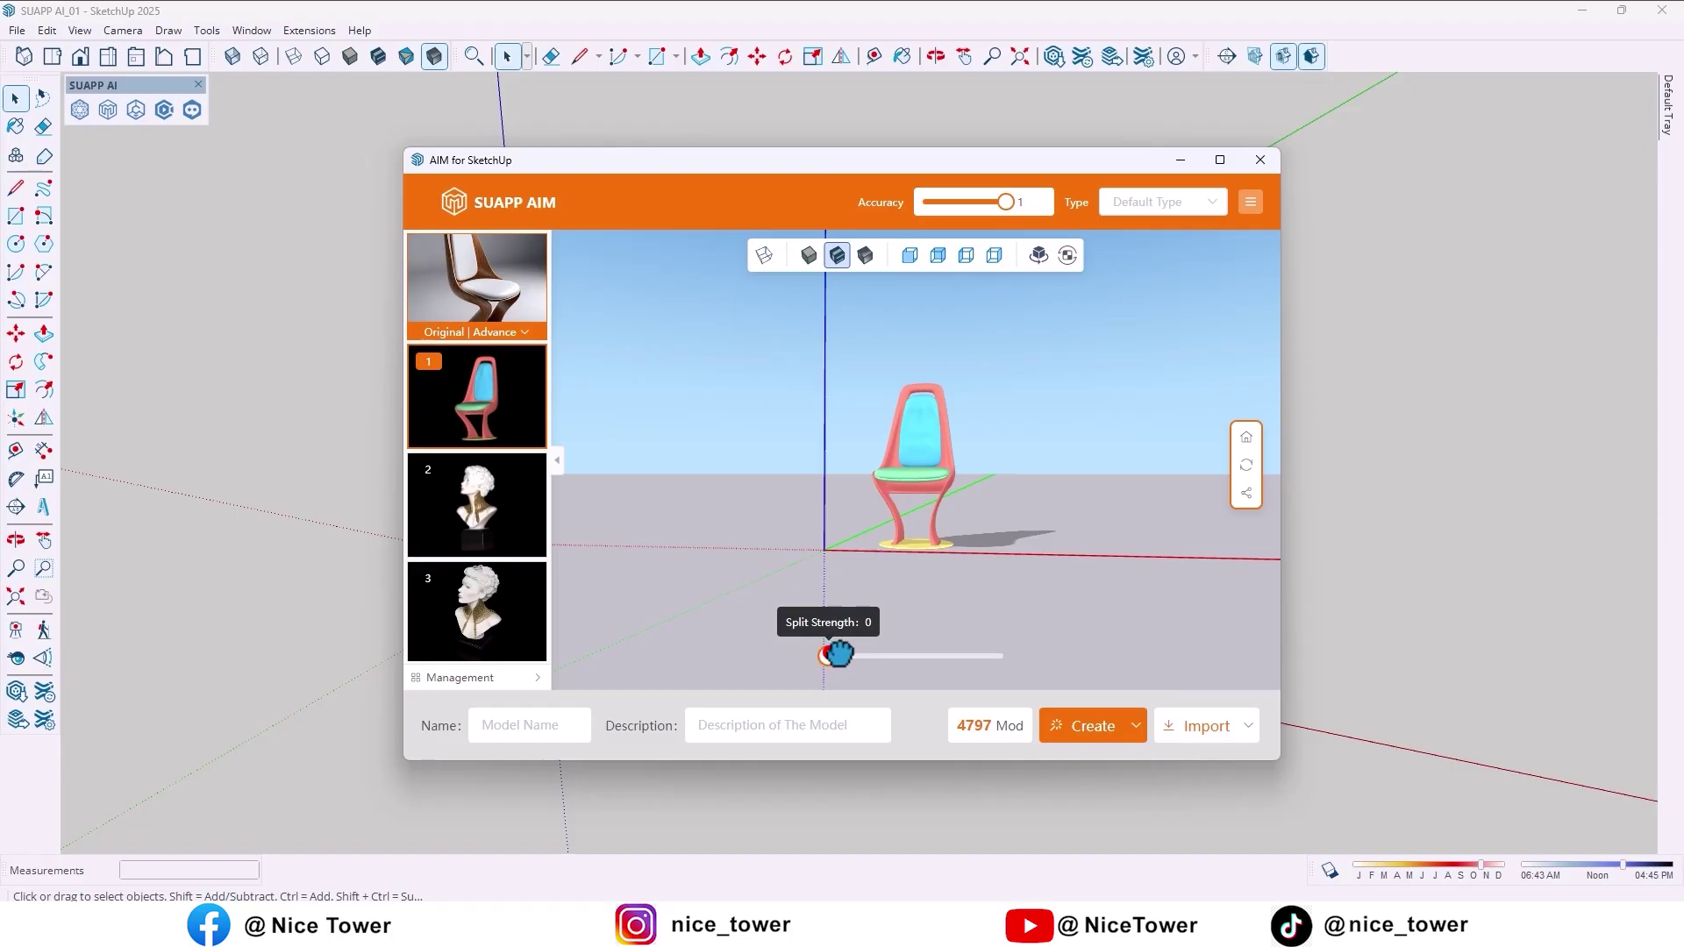
- Set Split Strength to 0.2, select the chair seat, and open its Material Gallery
mouse_move(828, 656)
mouse_down()
mouse_move(899, 656)
mouse_move(828, 656)
mouse_up()
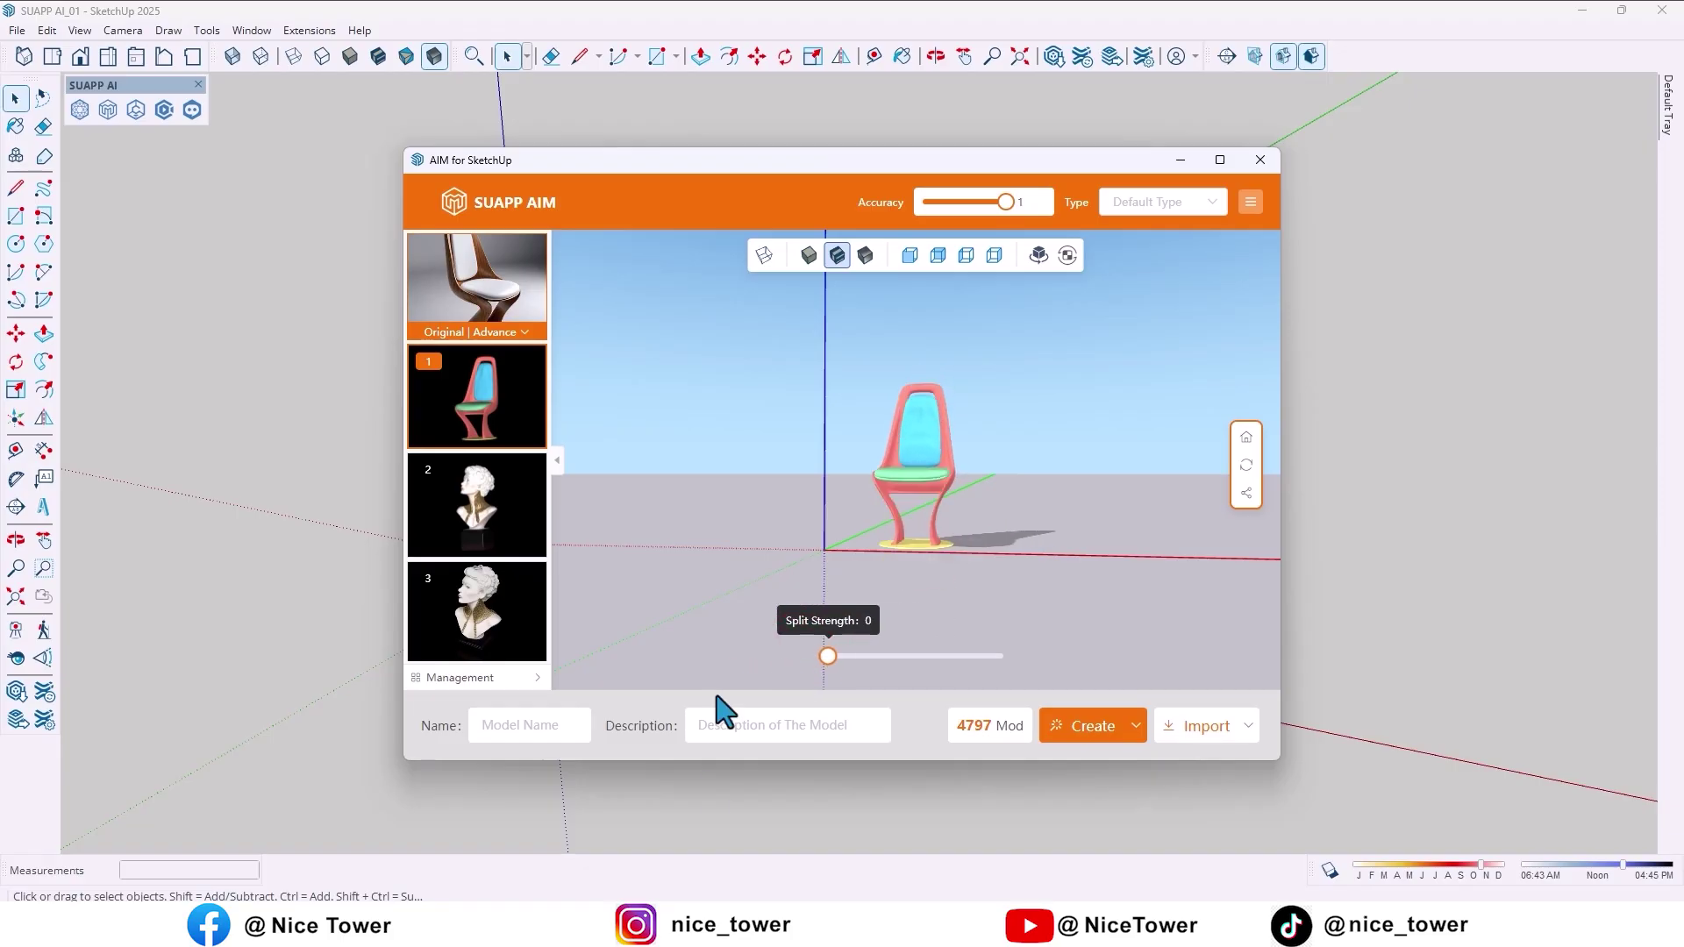
drag(933, 537, 893, 544)
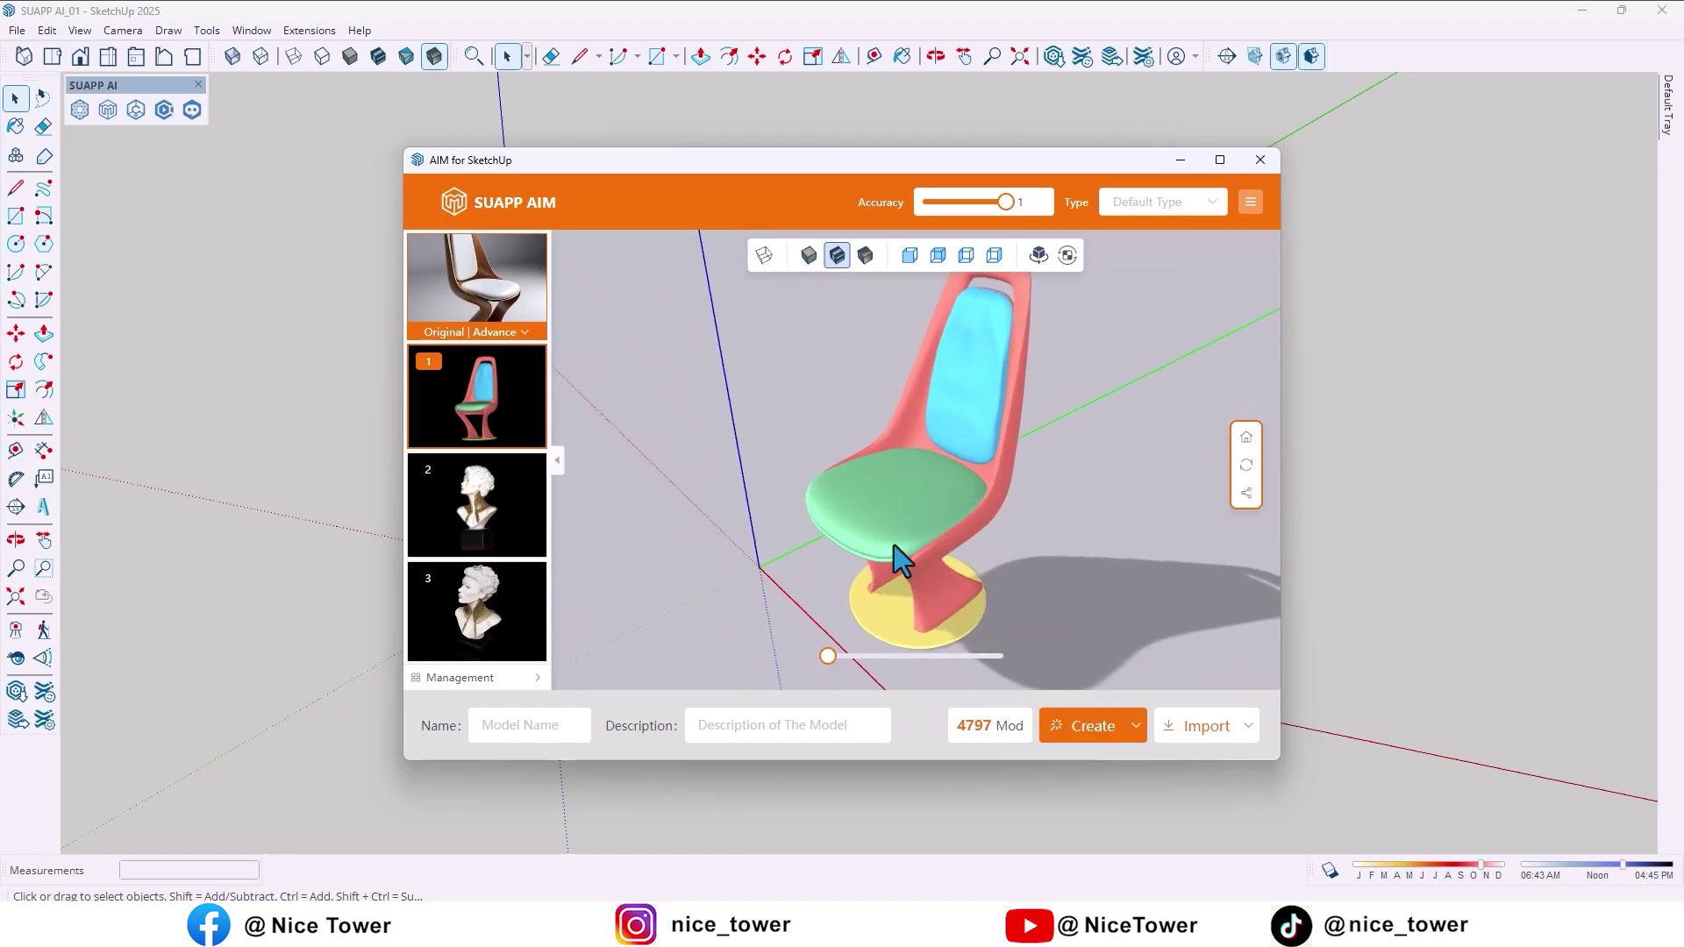
click(893, 545)
drag(1041, 523, 831, 498)
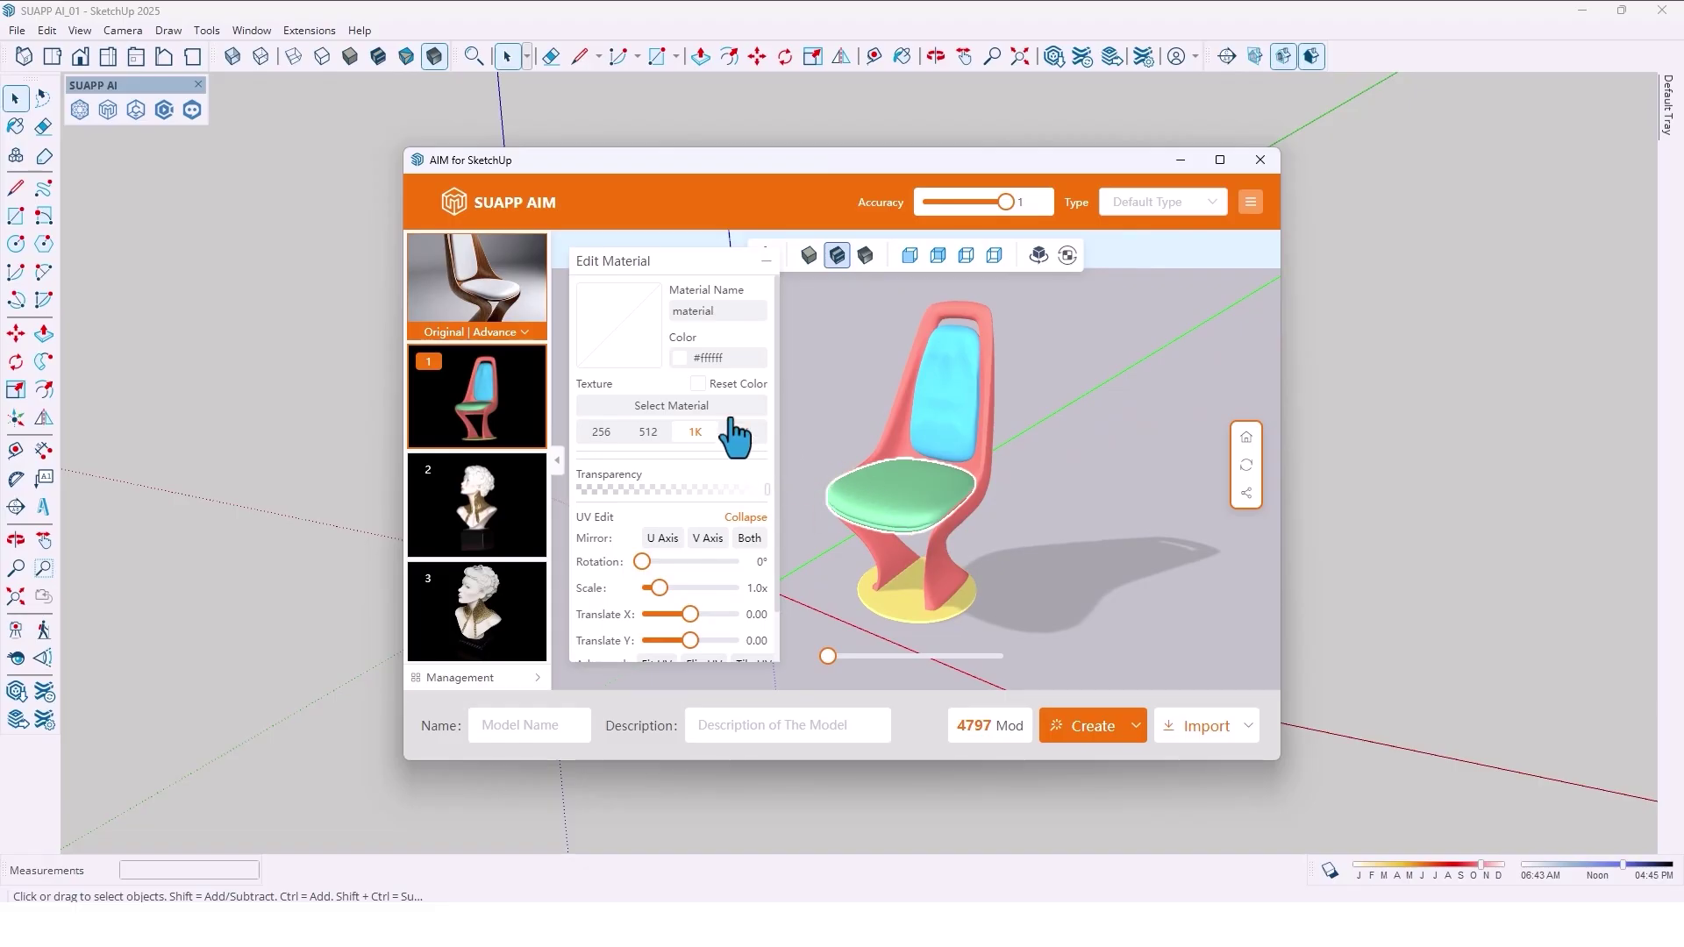
click(683, 408)
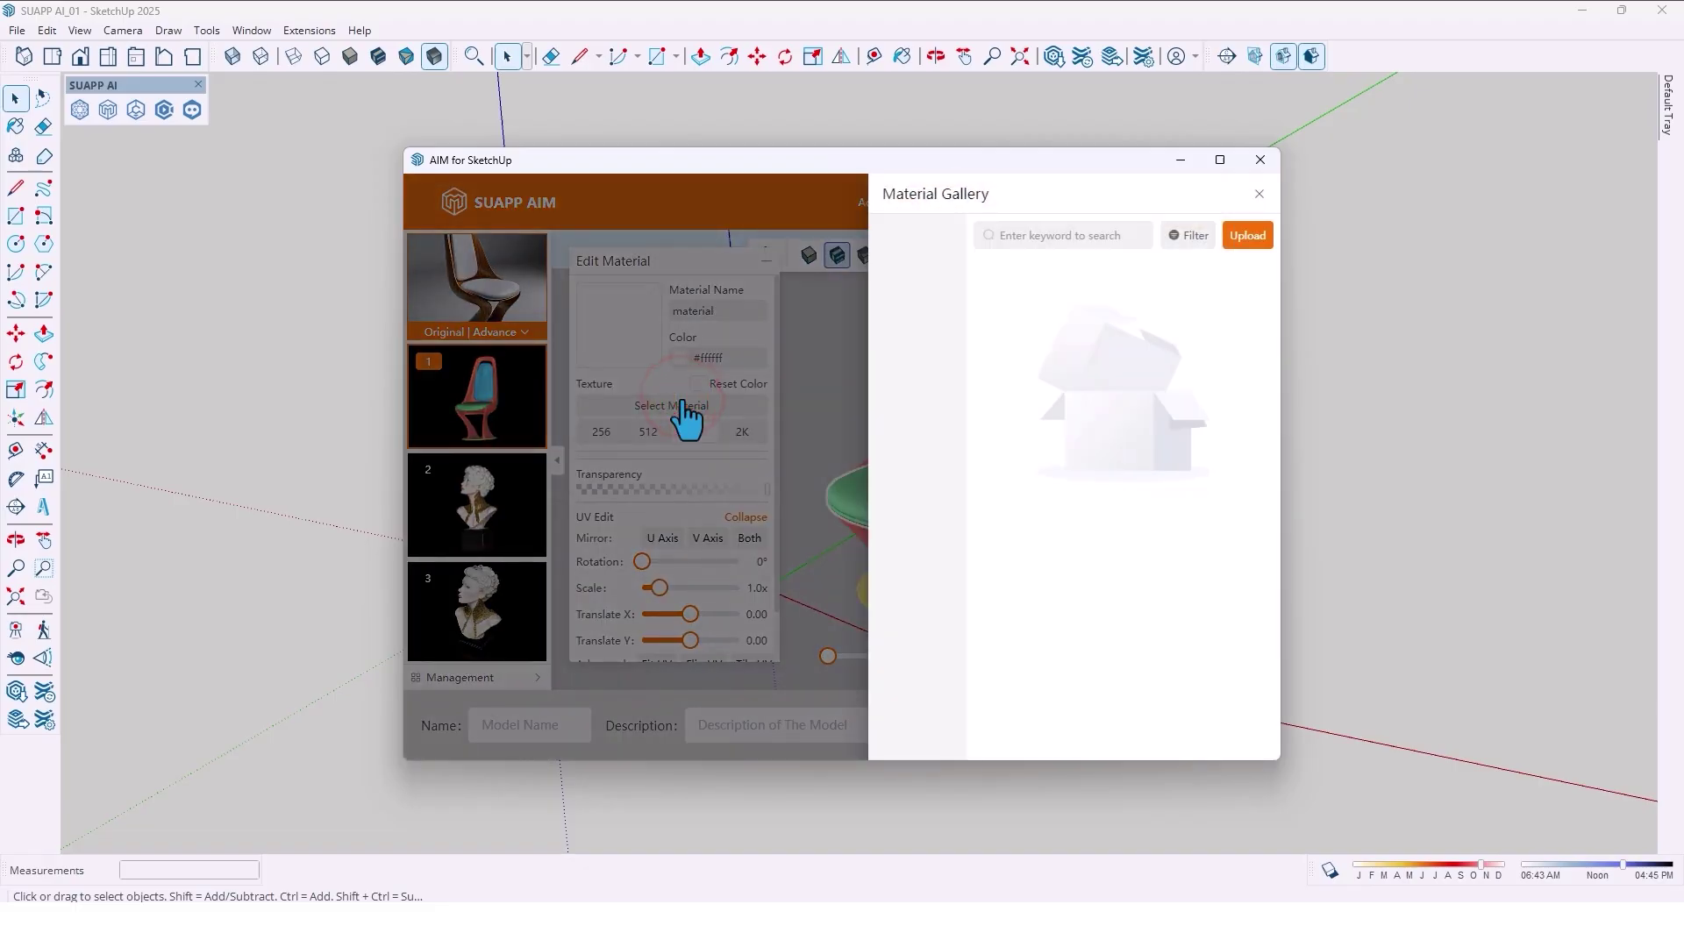
- Apply Fabric Carpet 32 to the seat and scale its texture up to about 3.8x
click(1217, 160)
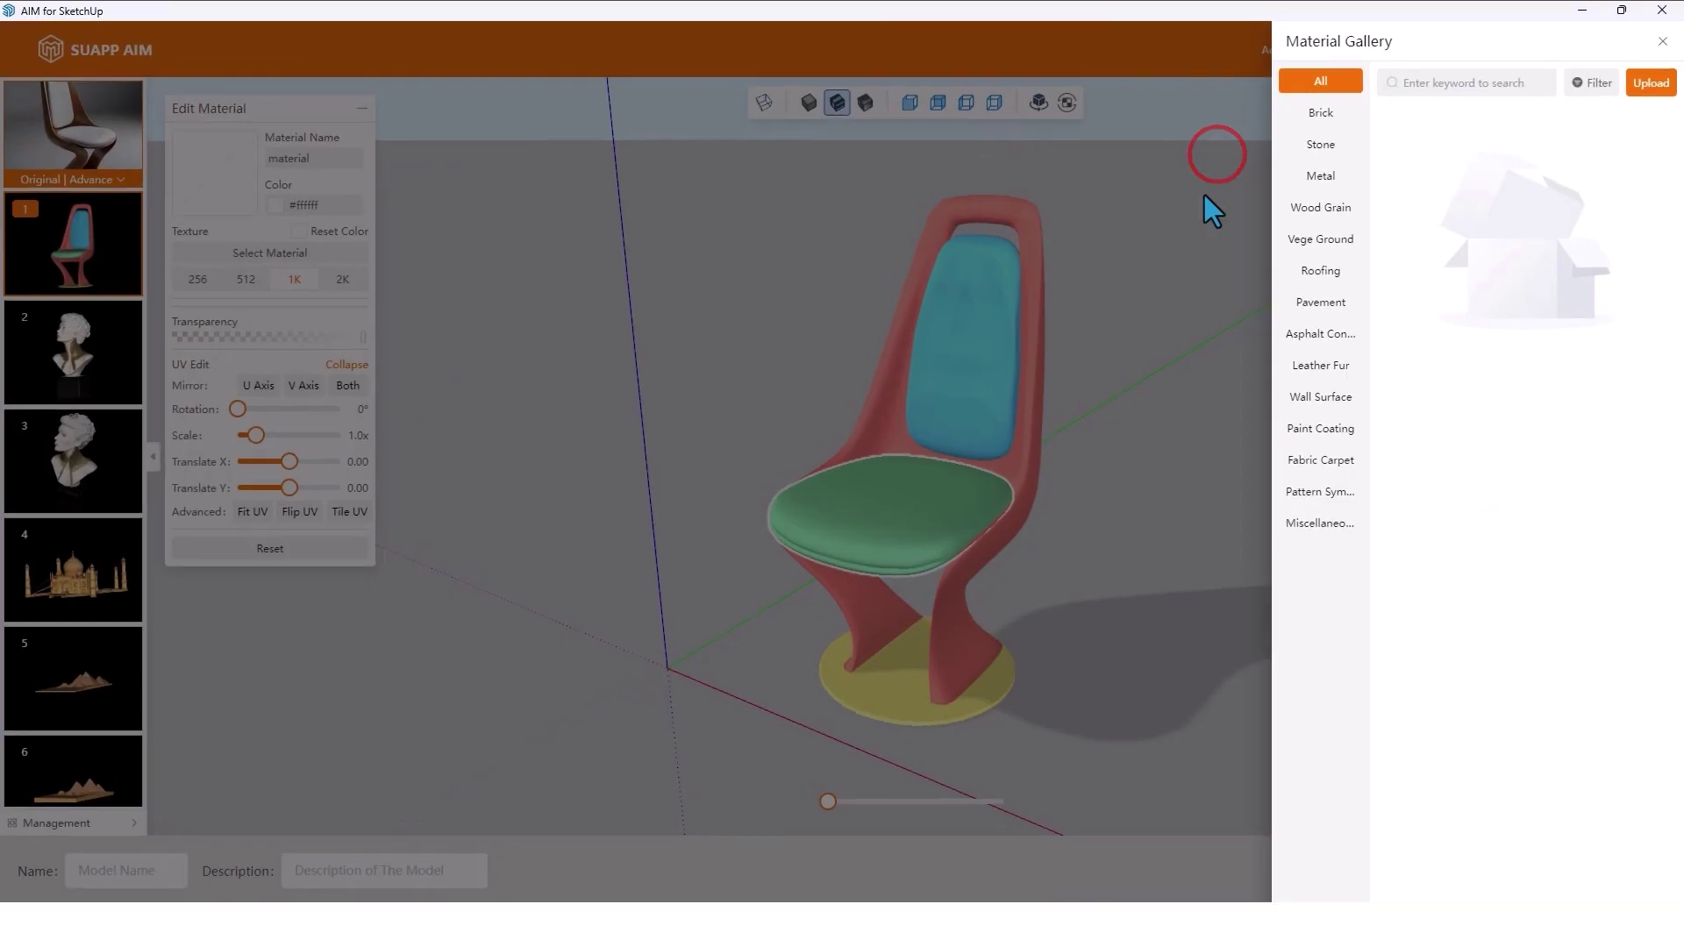
click(1307, 470)
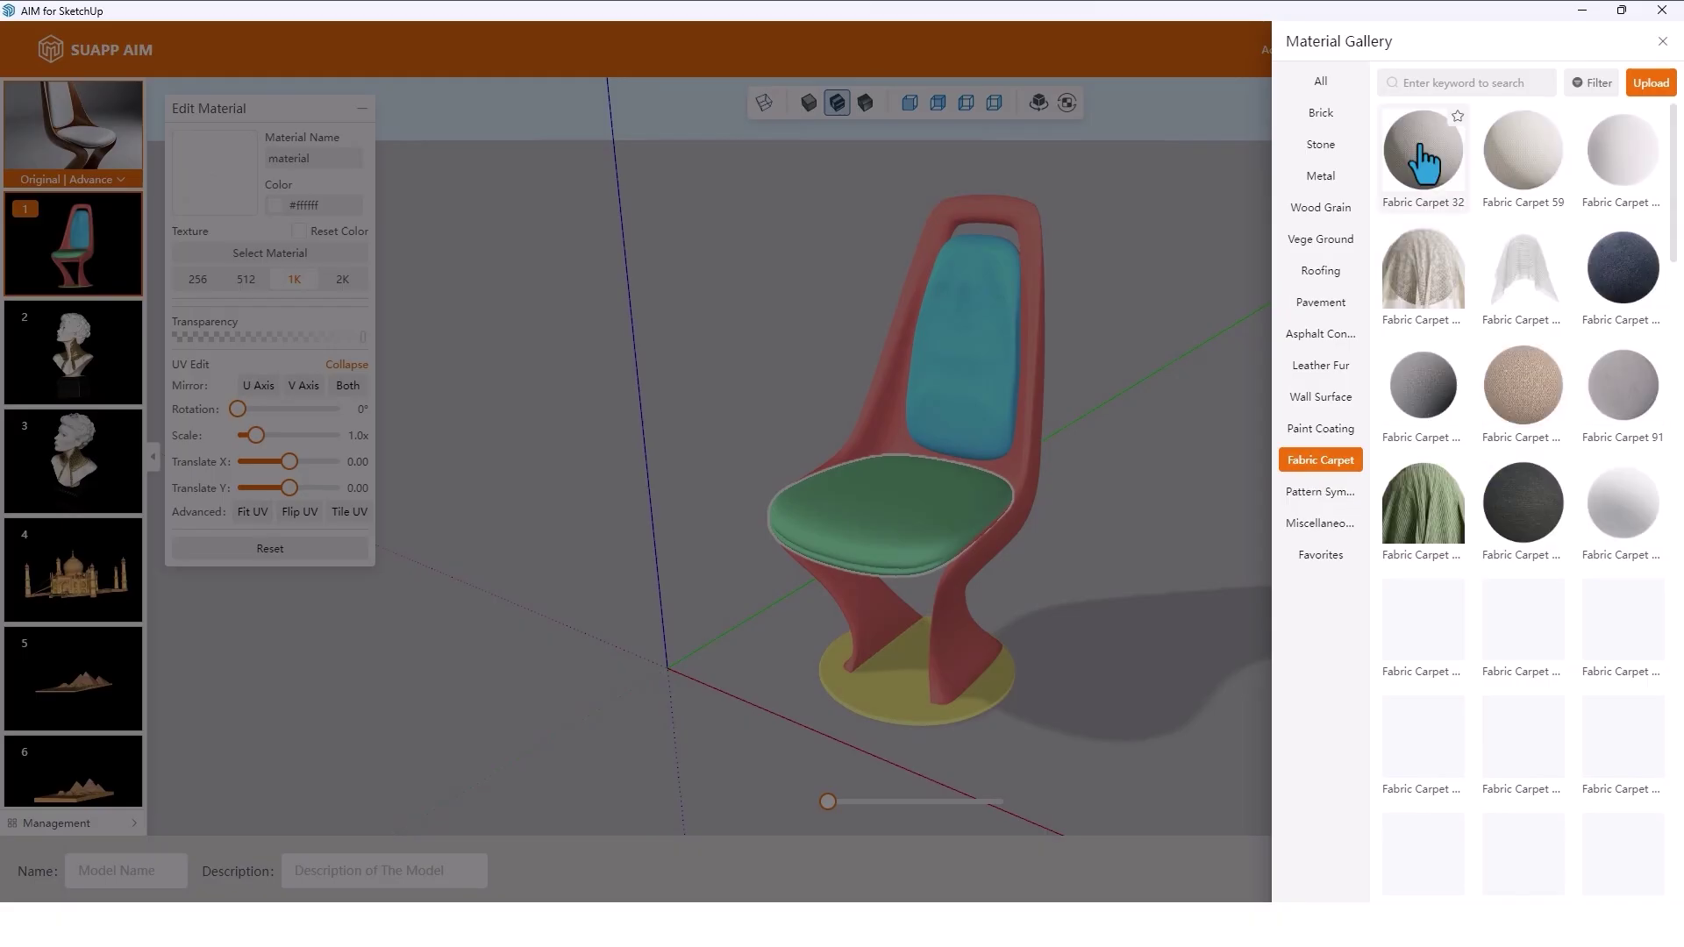
click(1419, 144)
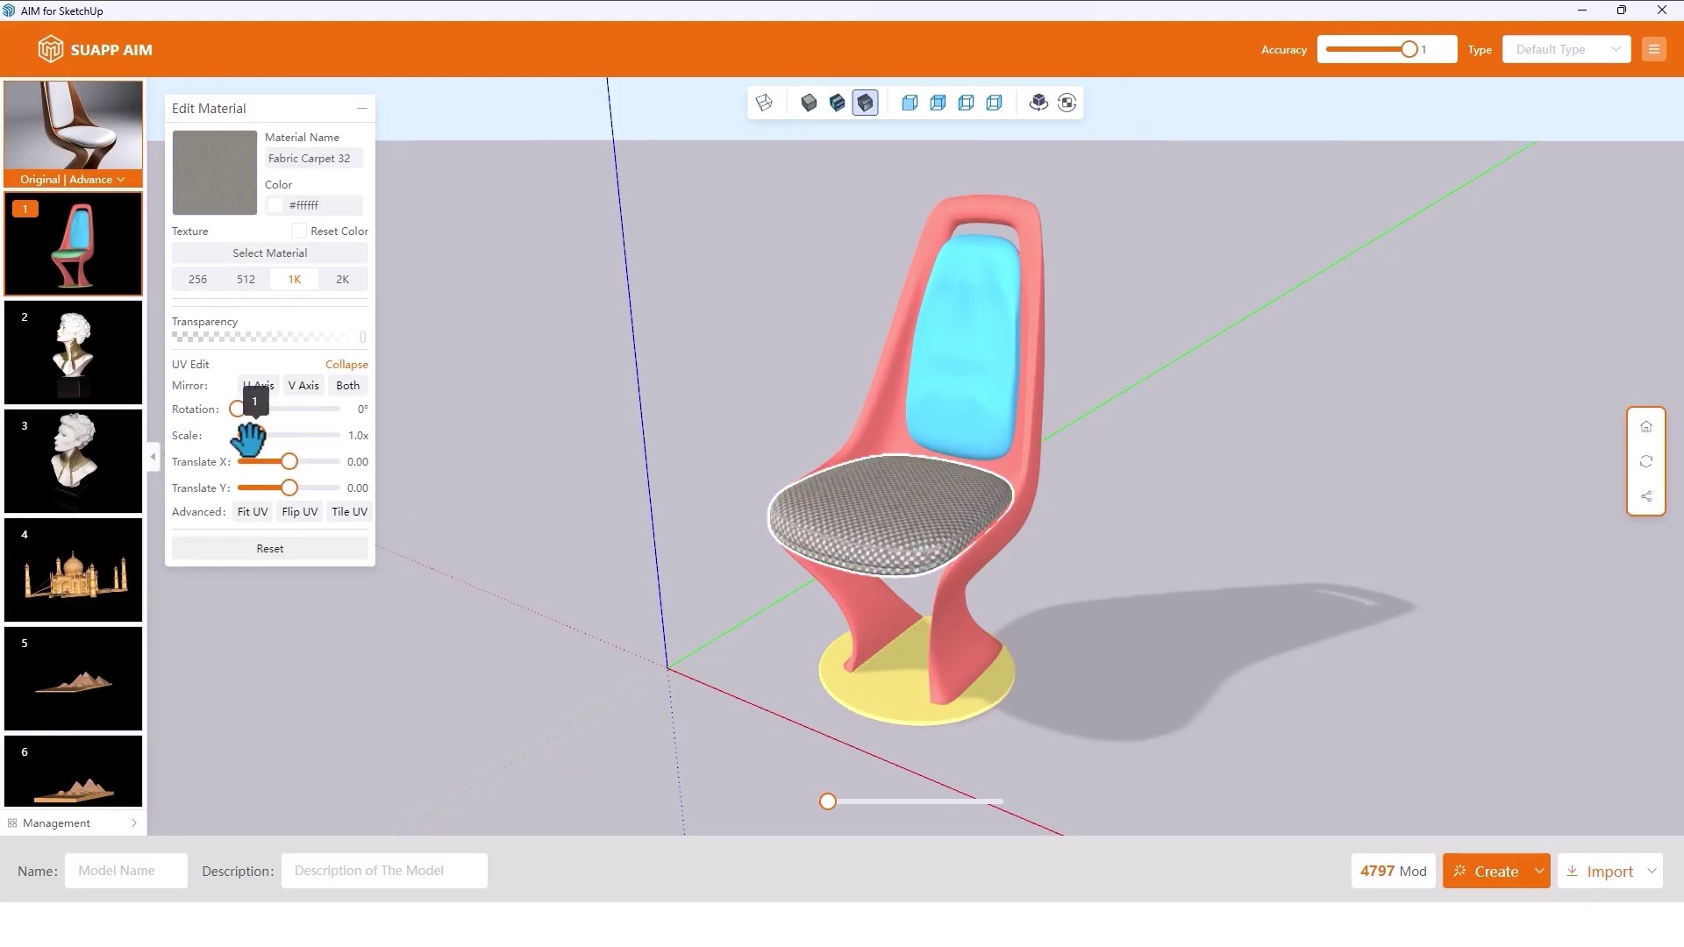
drag(249, 439, 290, 446)
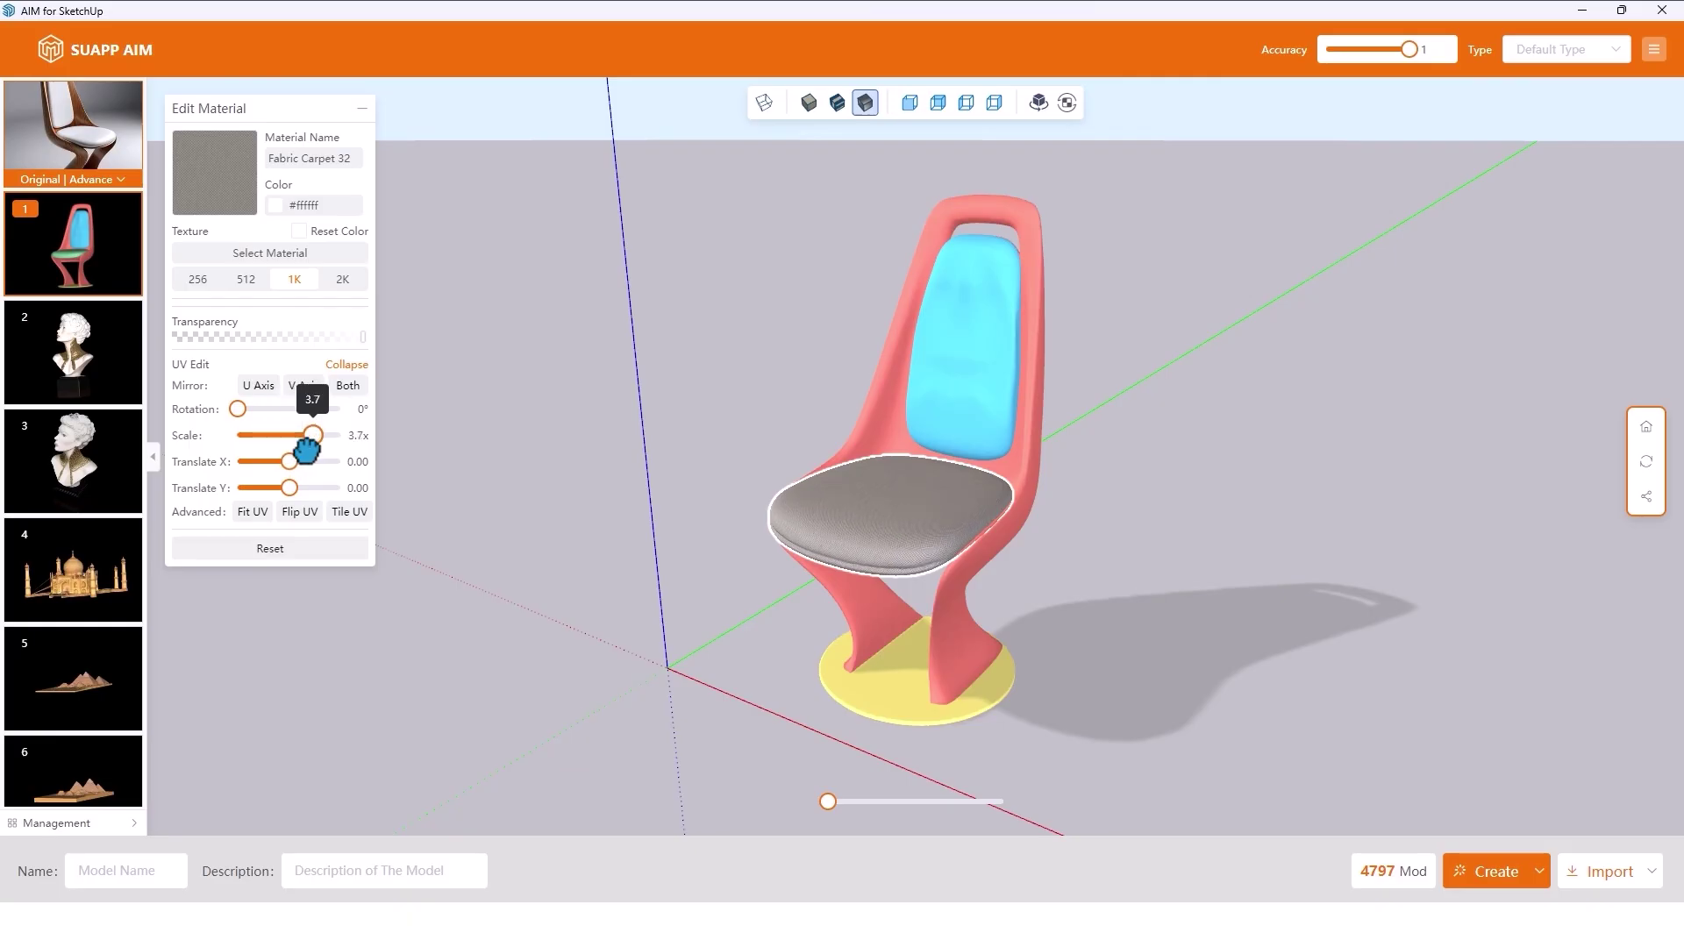
- Give the backrest the same Fabric Carpet 32 at increased scale, then inspect the chair
click(849, 529)
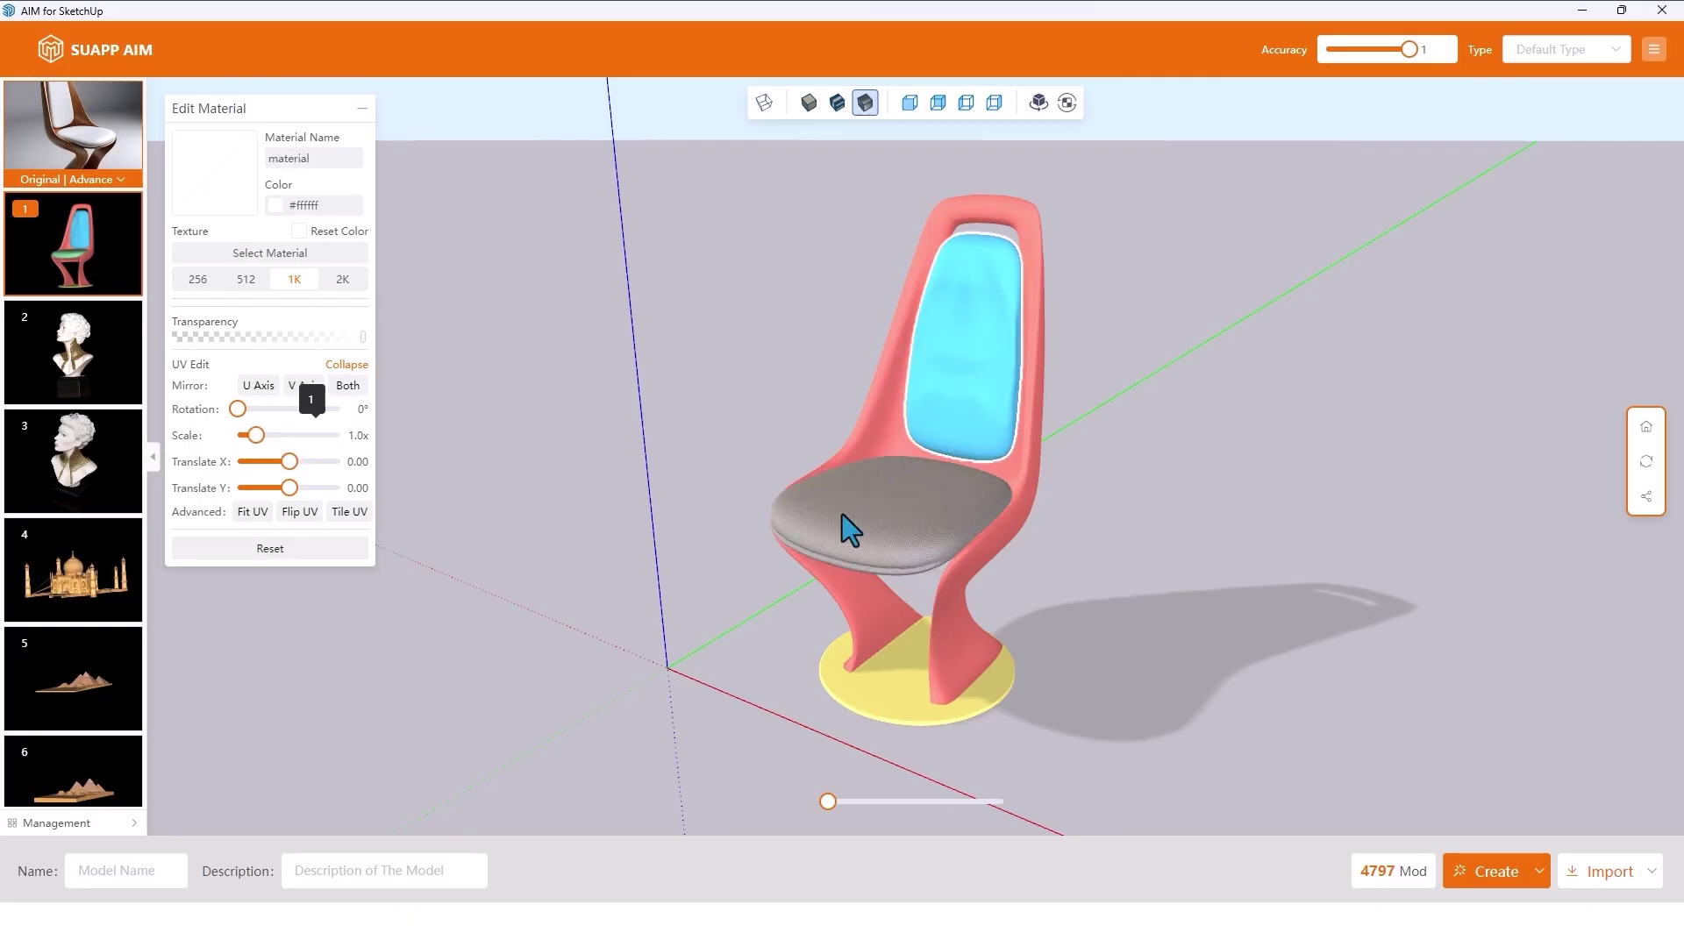
click(261, 251)
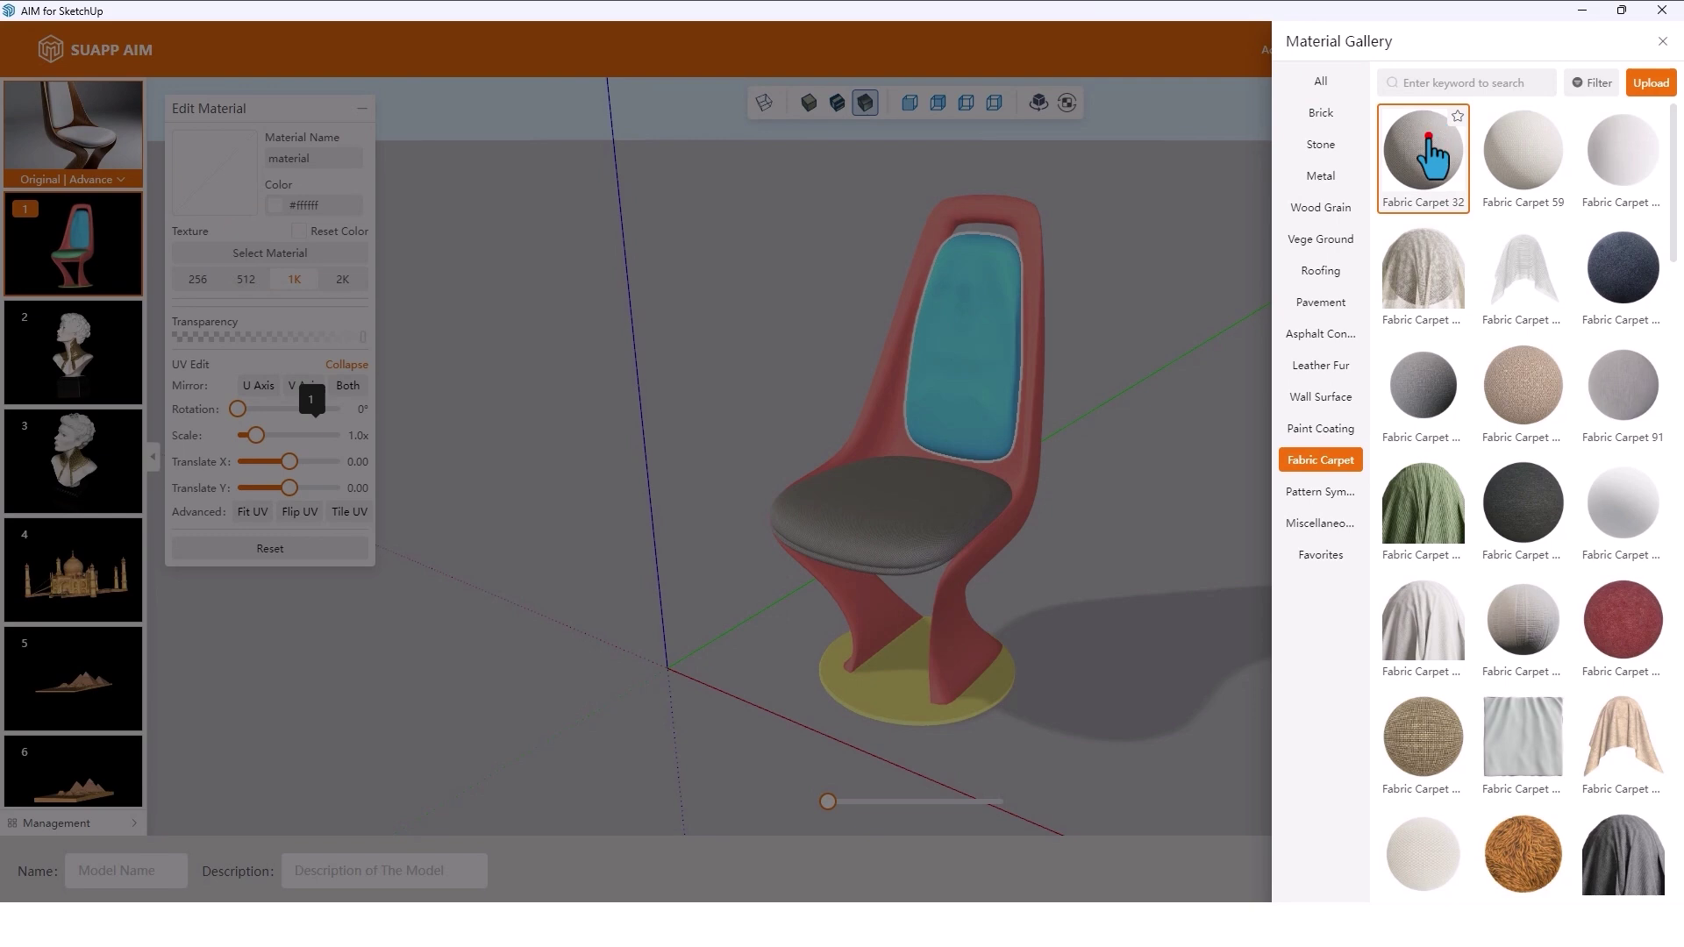
click(1428, 145)
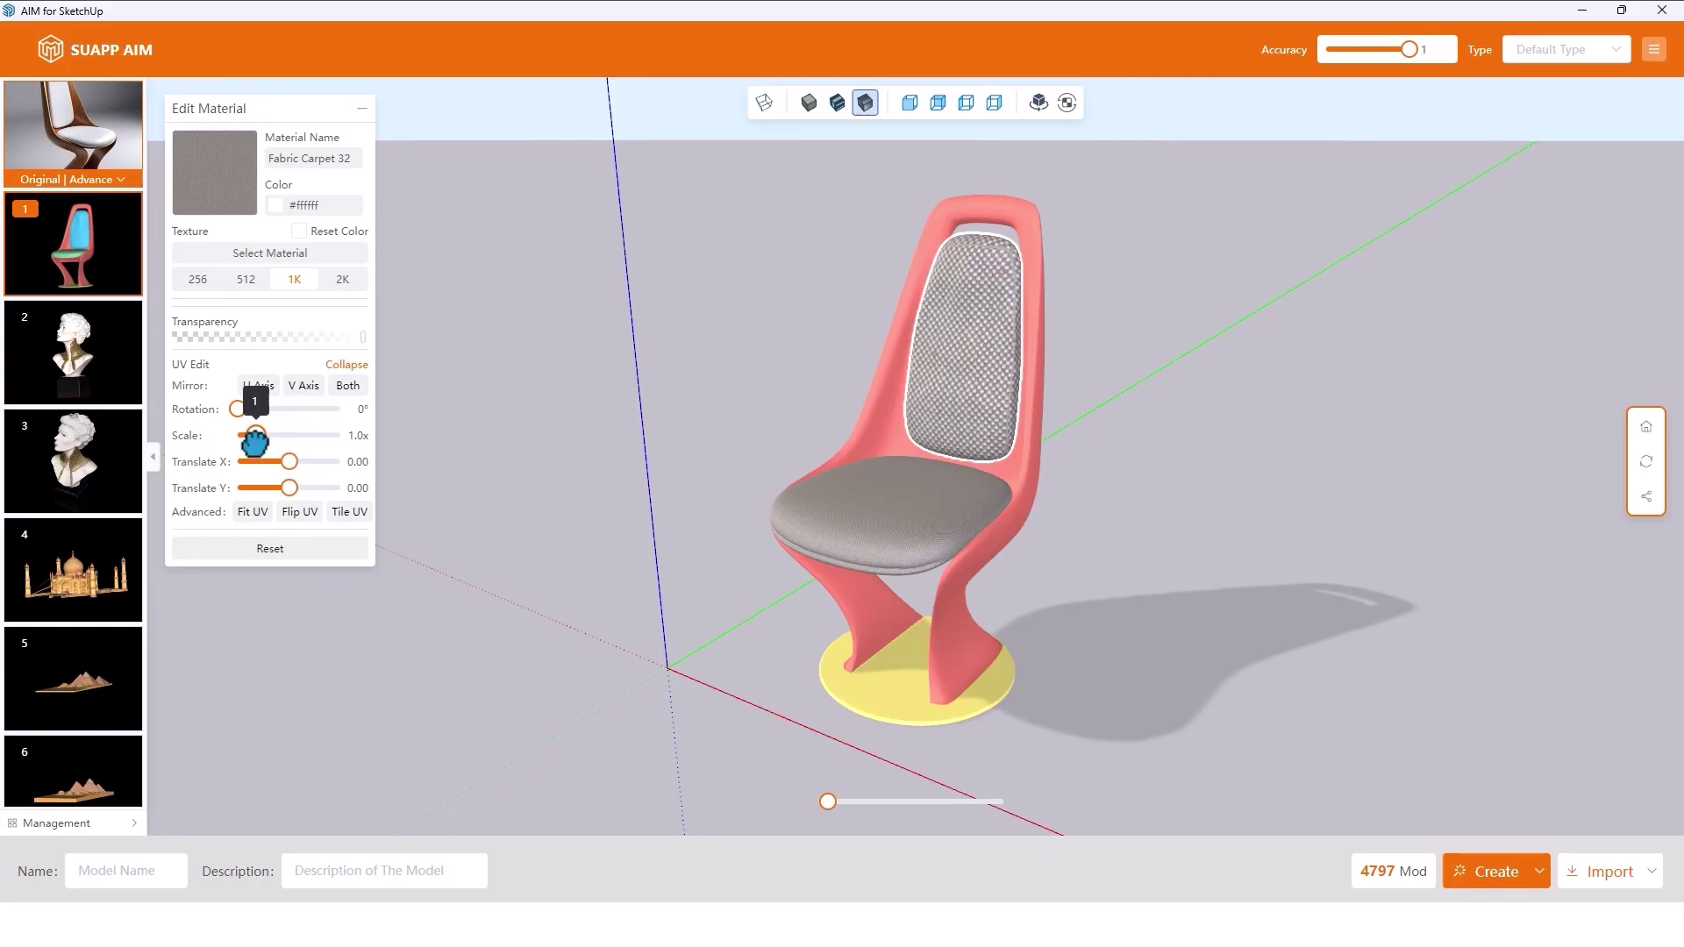
drag(254, 441, 294, 438)
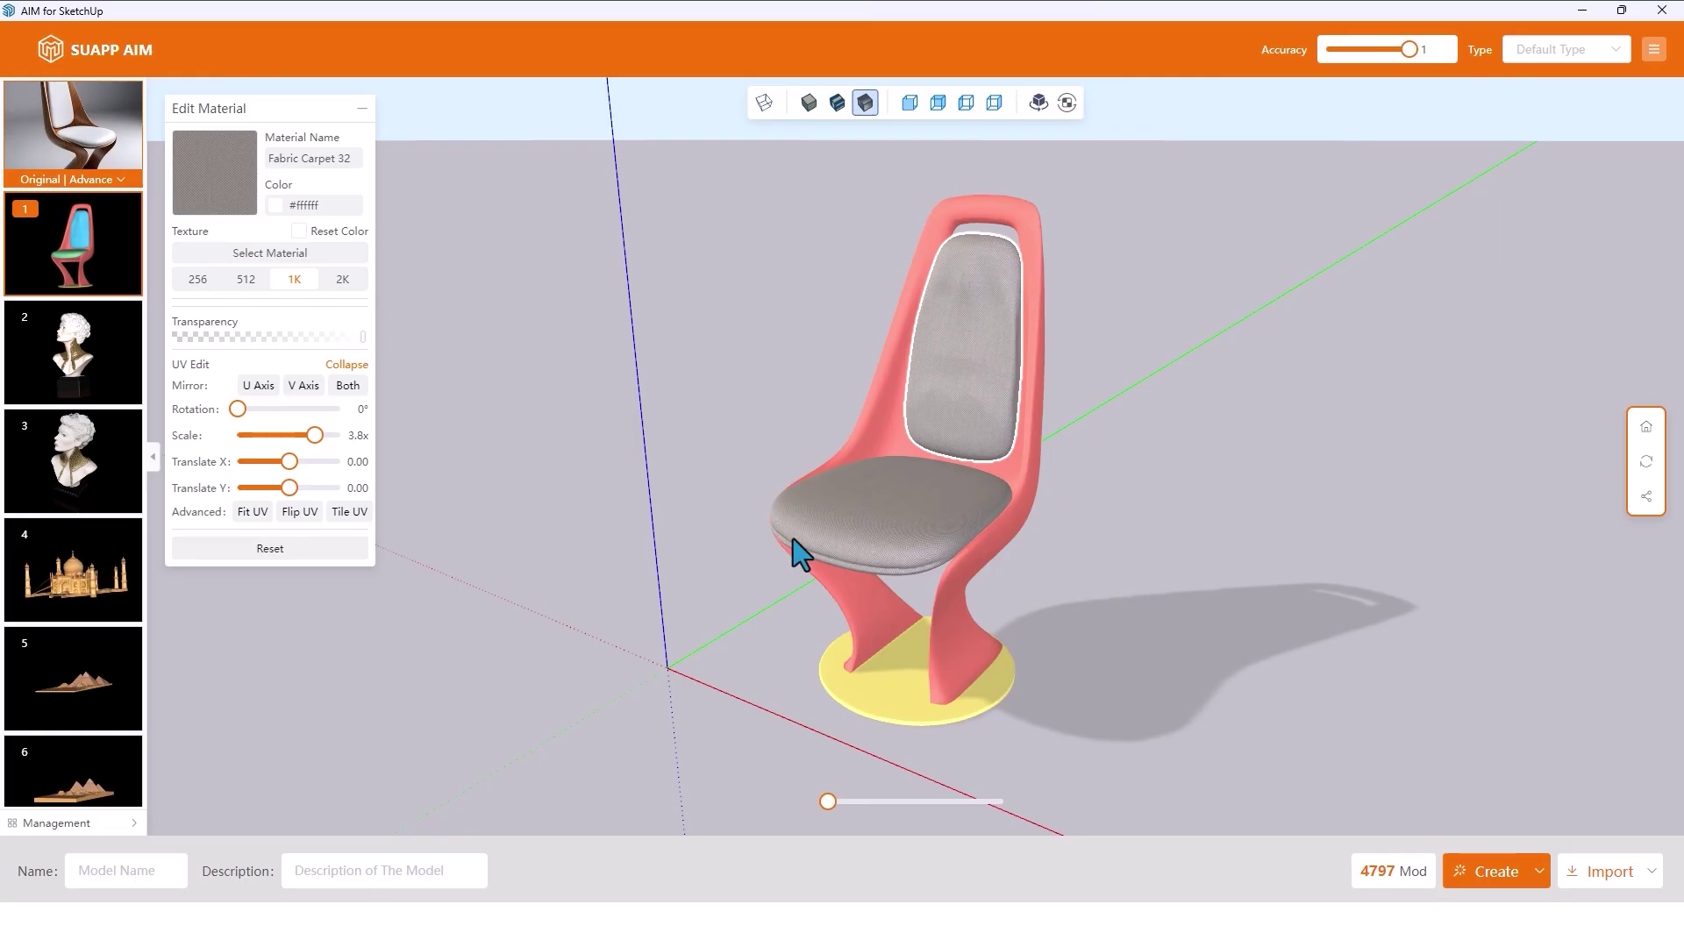
drag(794, 541, 987, 555)
scroll(857, 553, up, 5)
scroll(920, 541, down, 5)
click(912, 543)
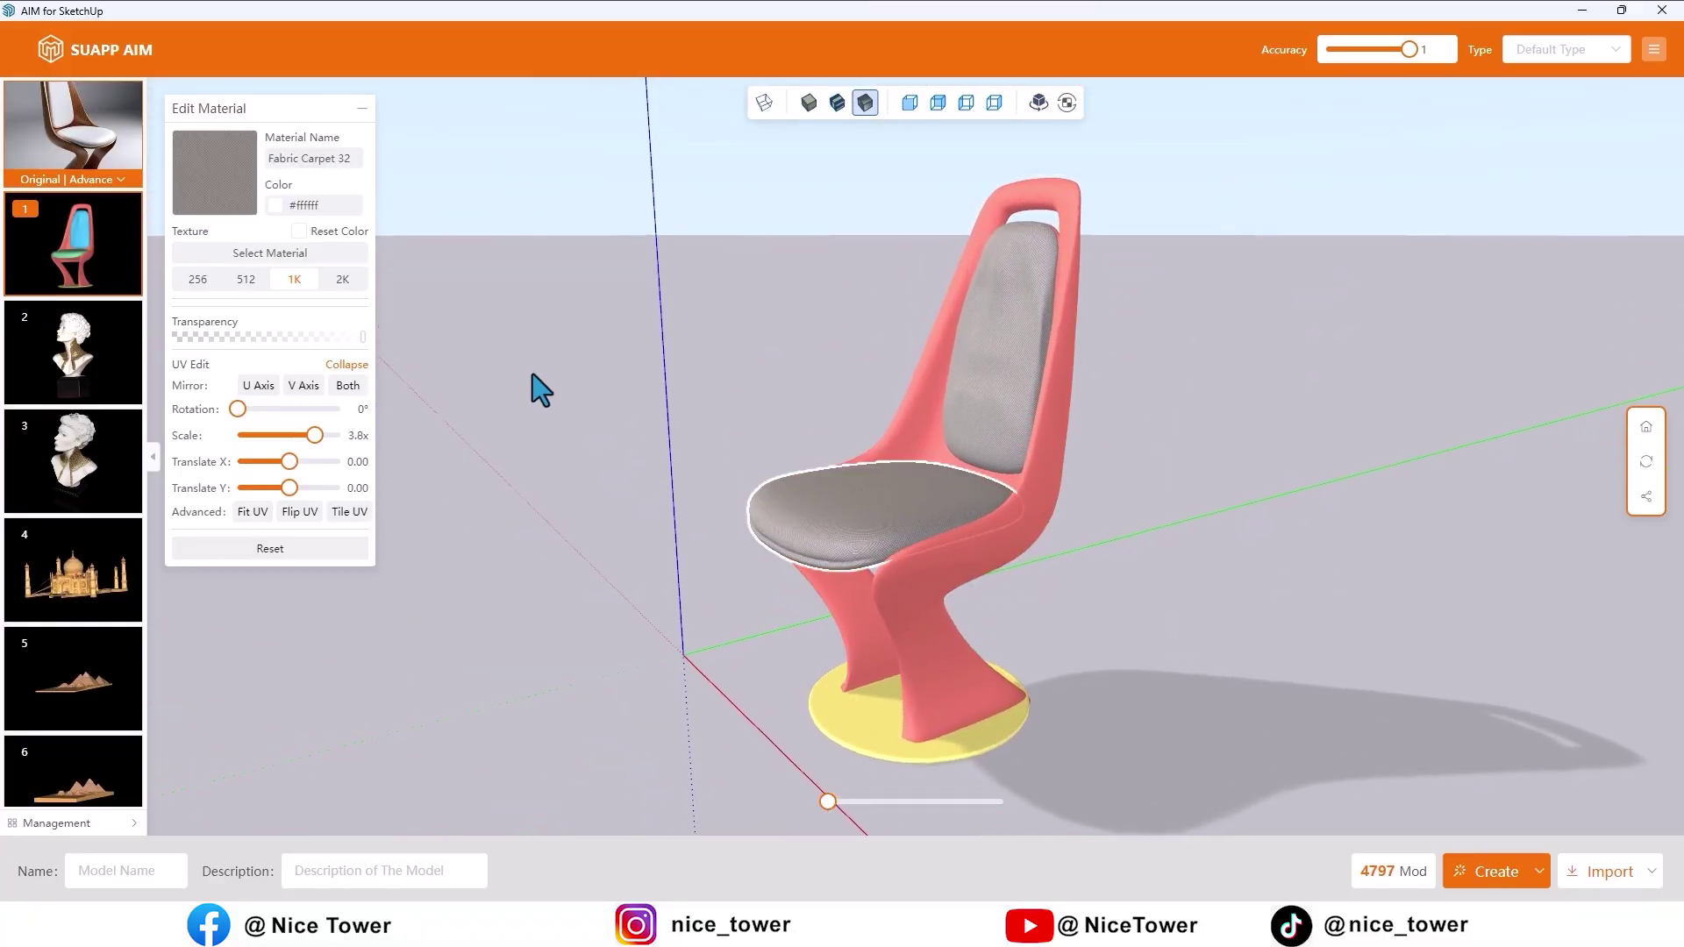
- Apply a Wood Grain texture to the pink chair frame, scaled to 5.0x
click(956, 566)
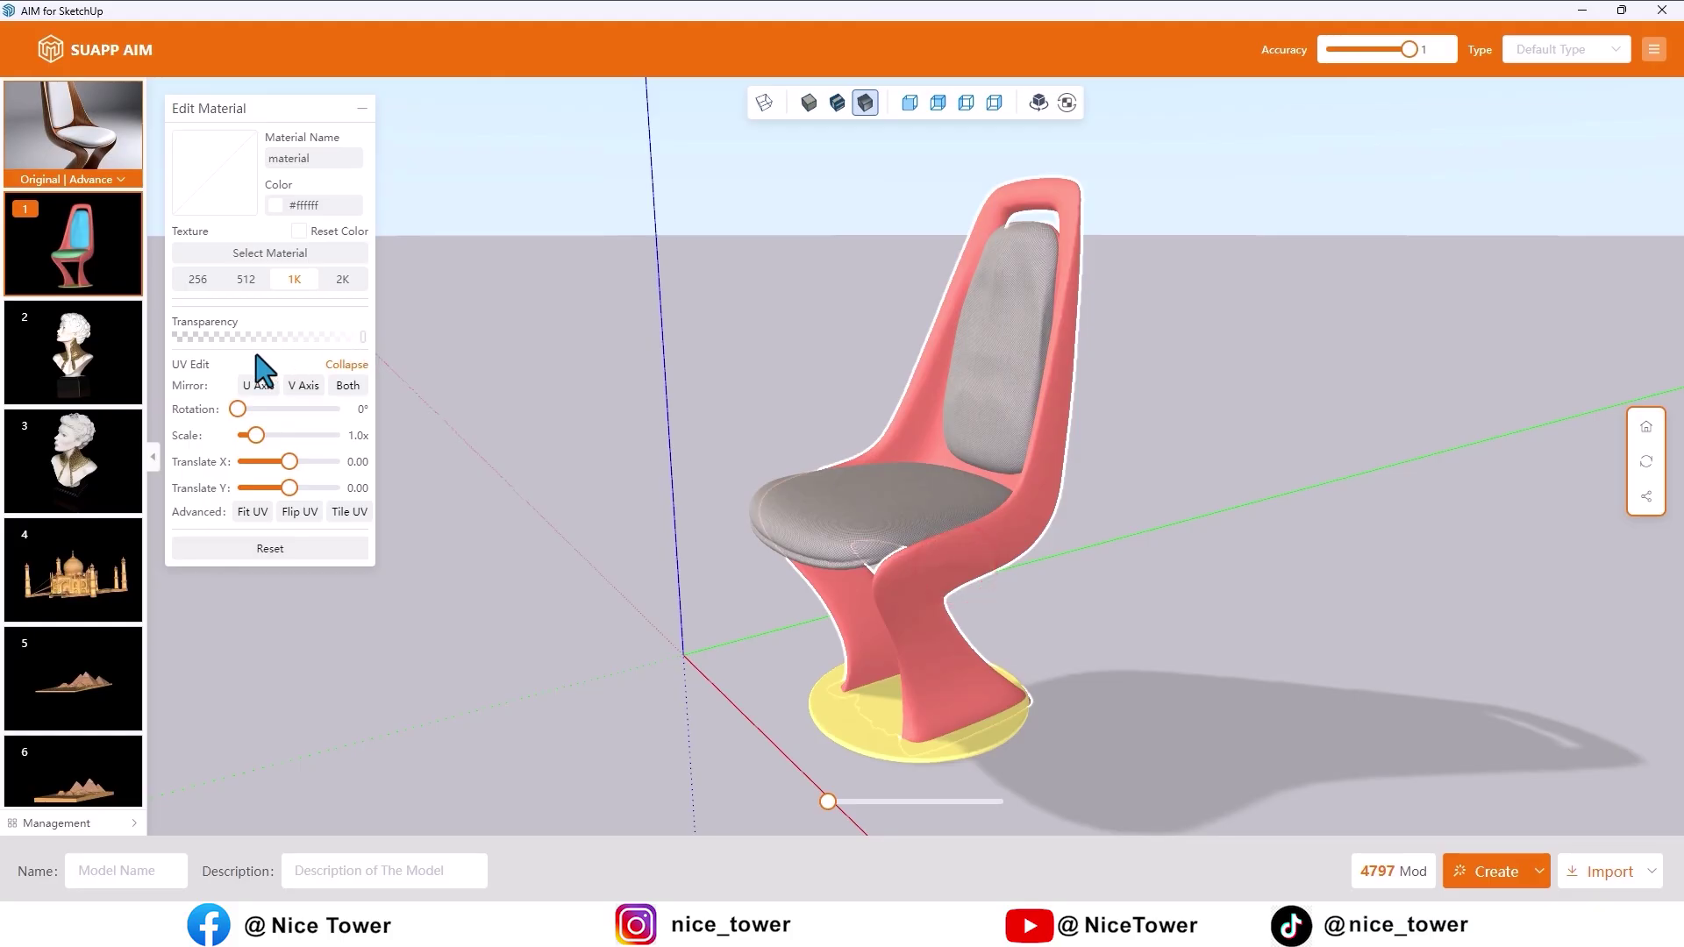
click(290, 254)
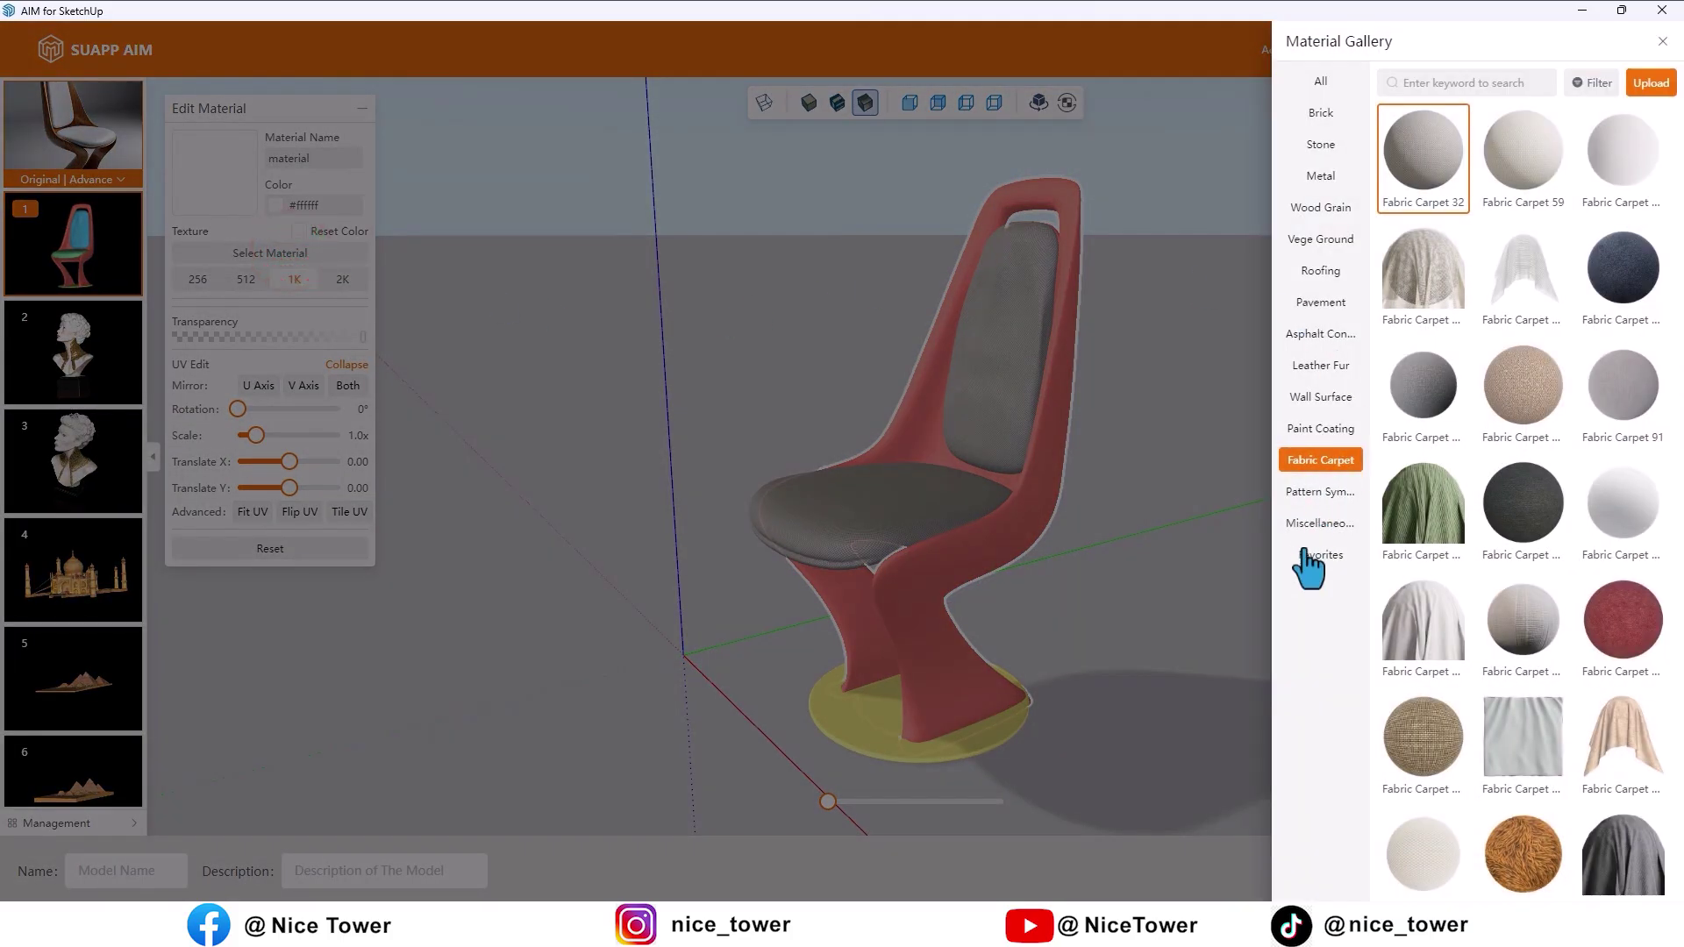
click(1317, 218)
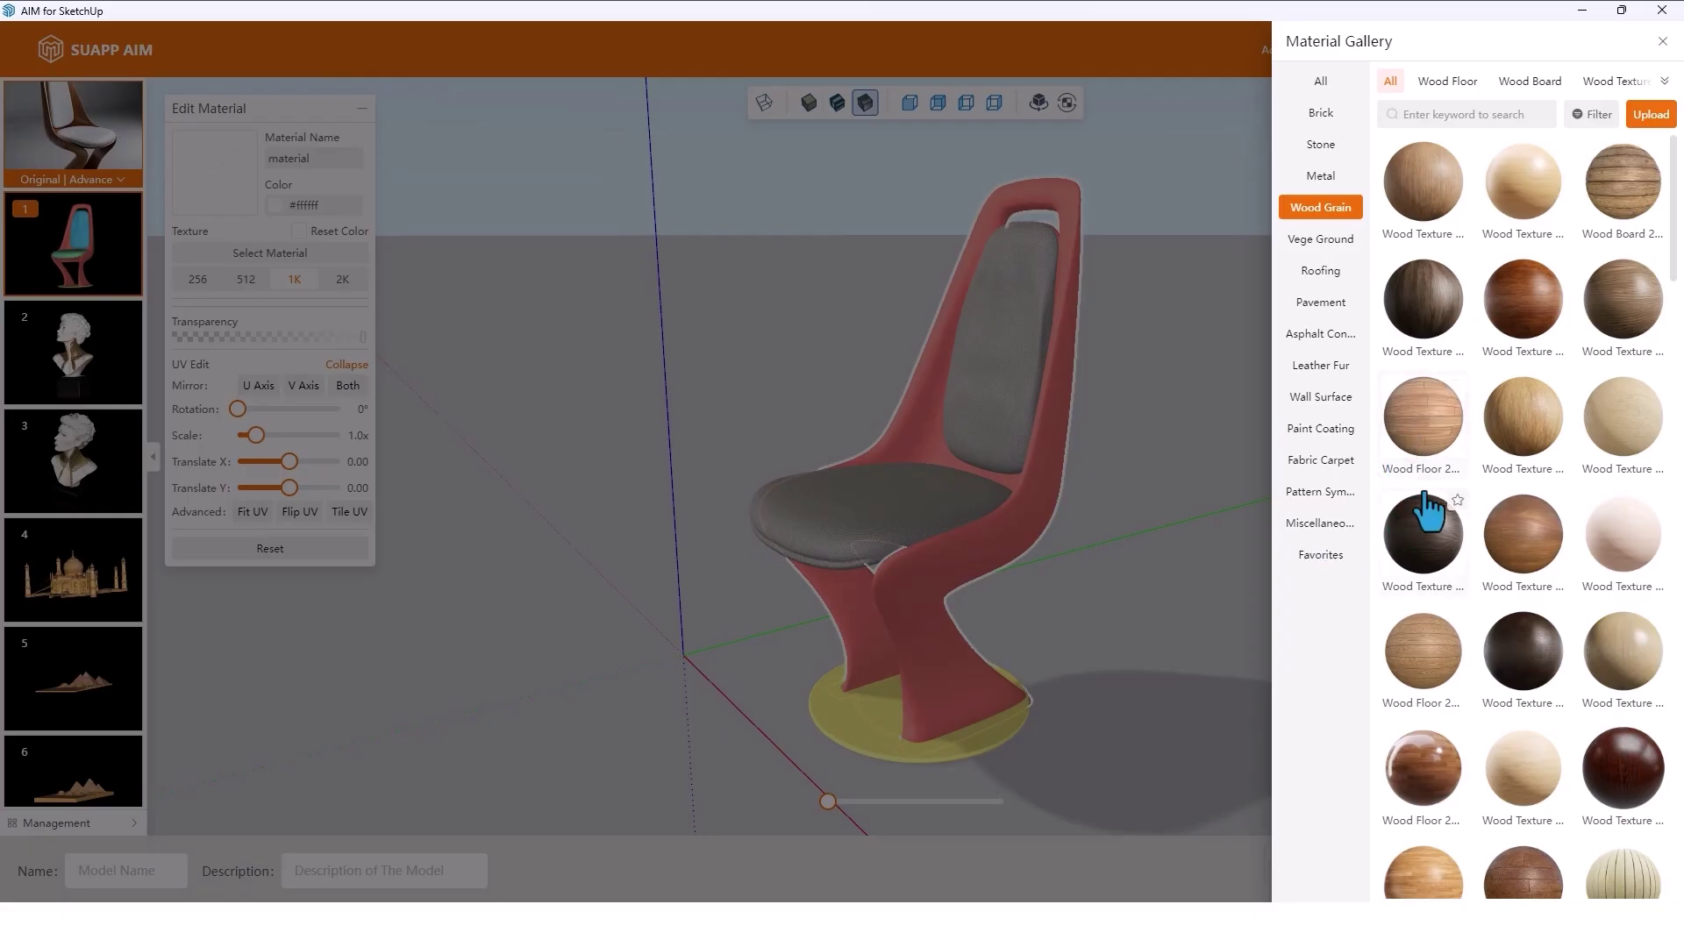
click(1425, 198)
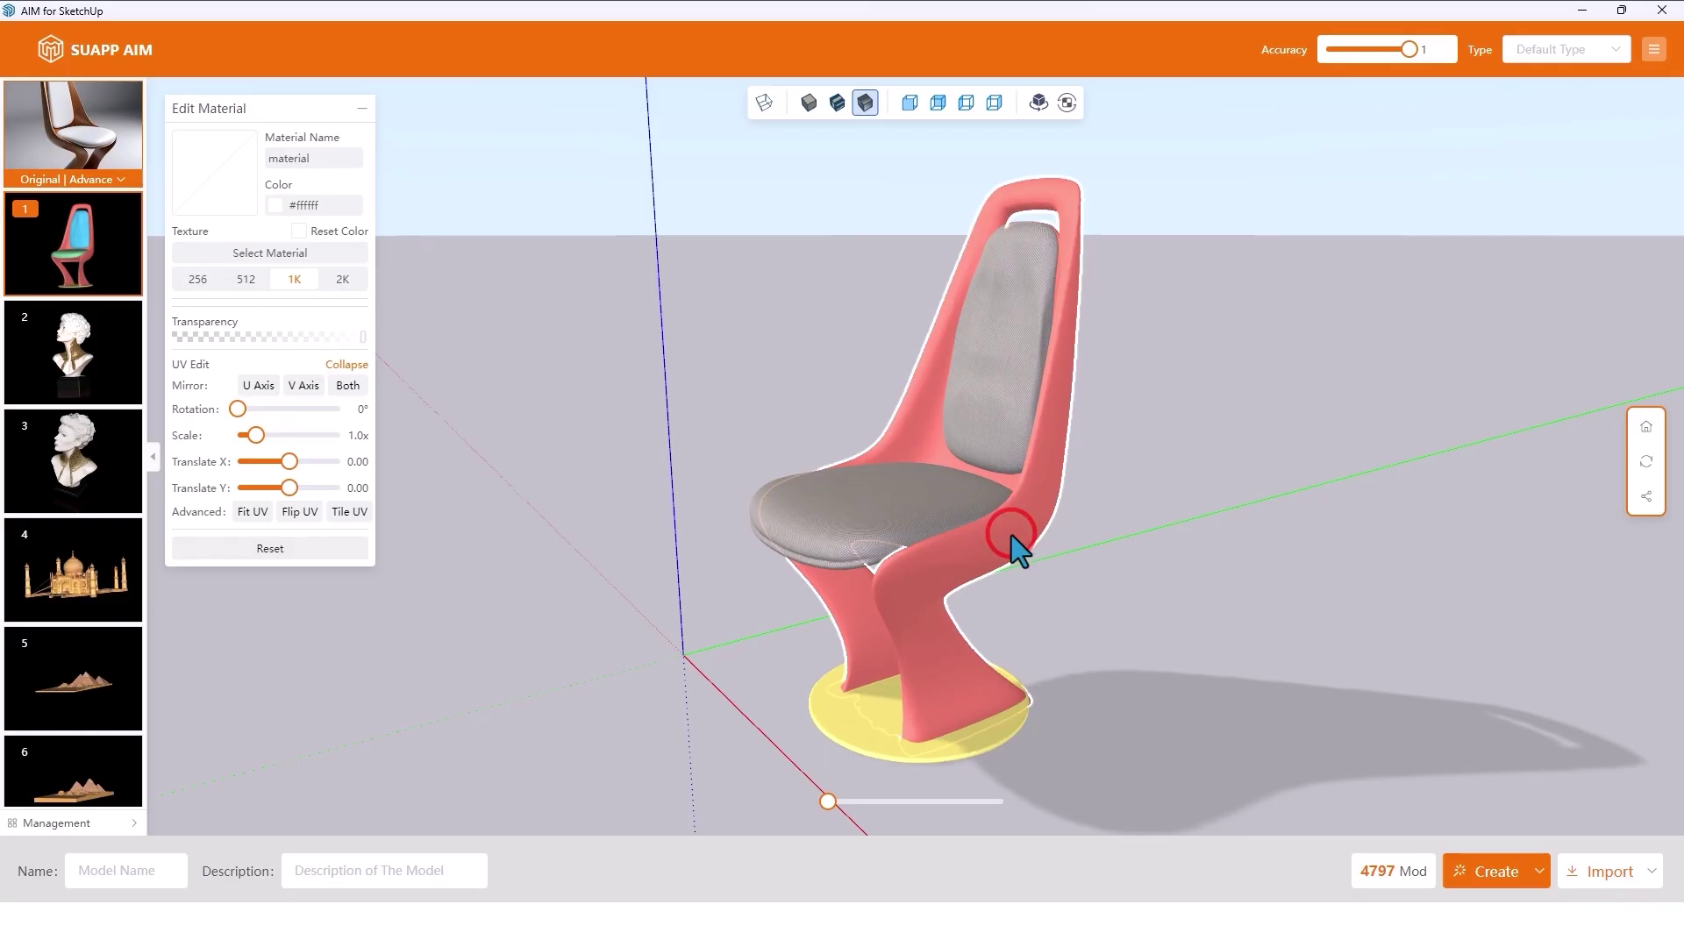
mouse_move(961, 551)
mouse_down()
mouse_move(1132, 587)
mouse_move(1342, 553)
mouse_move(1369, 530)
mouse_move(1000, 627)
mouse_move(1071, 614)
mouse_move(963, 609)
mouse_move(955, 538)
mouse_up()
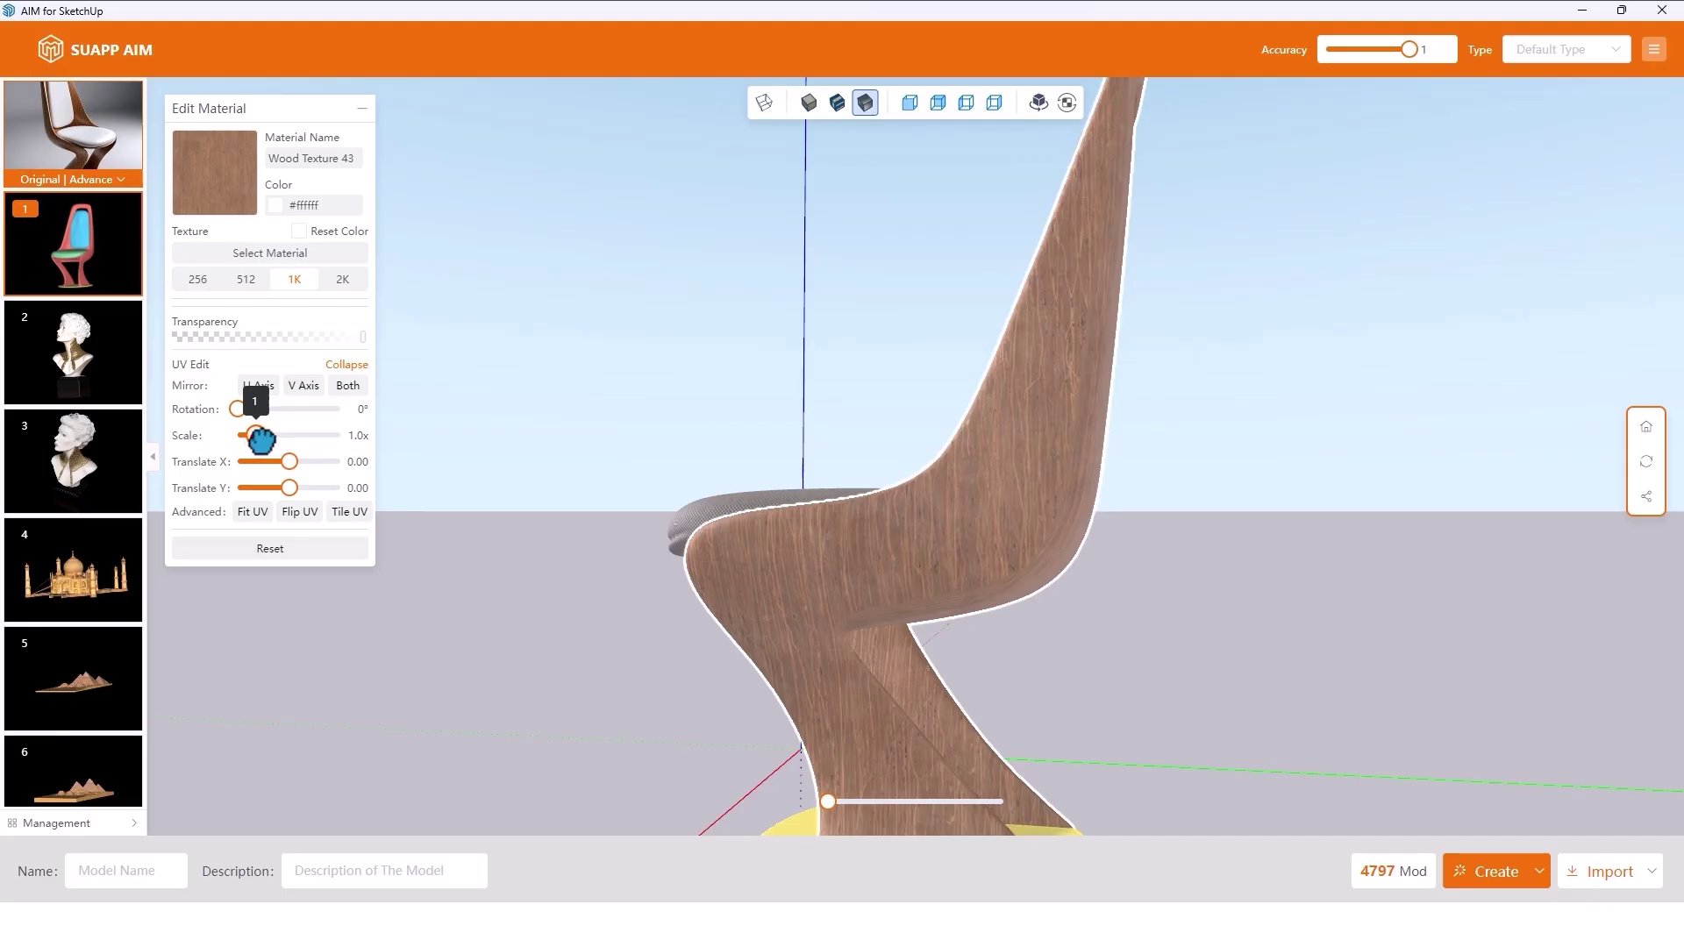
drag(255, 436, 283, 436)
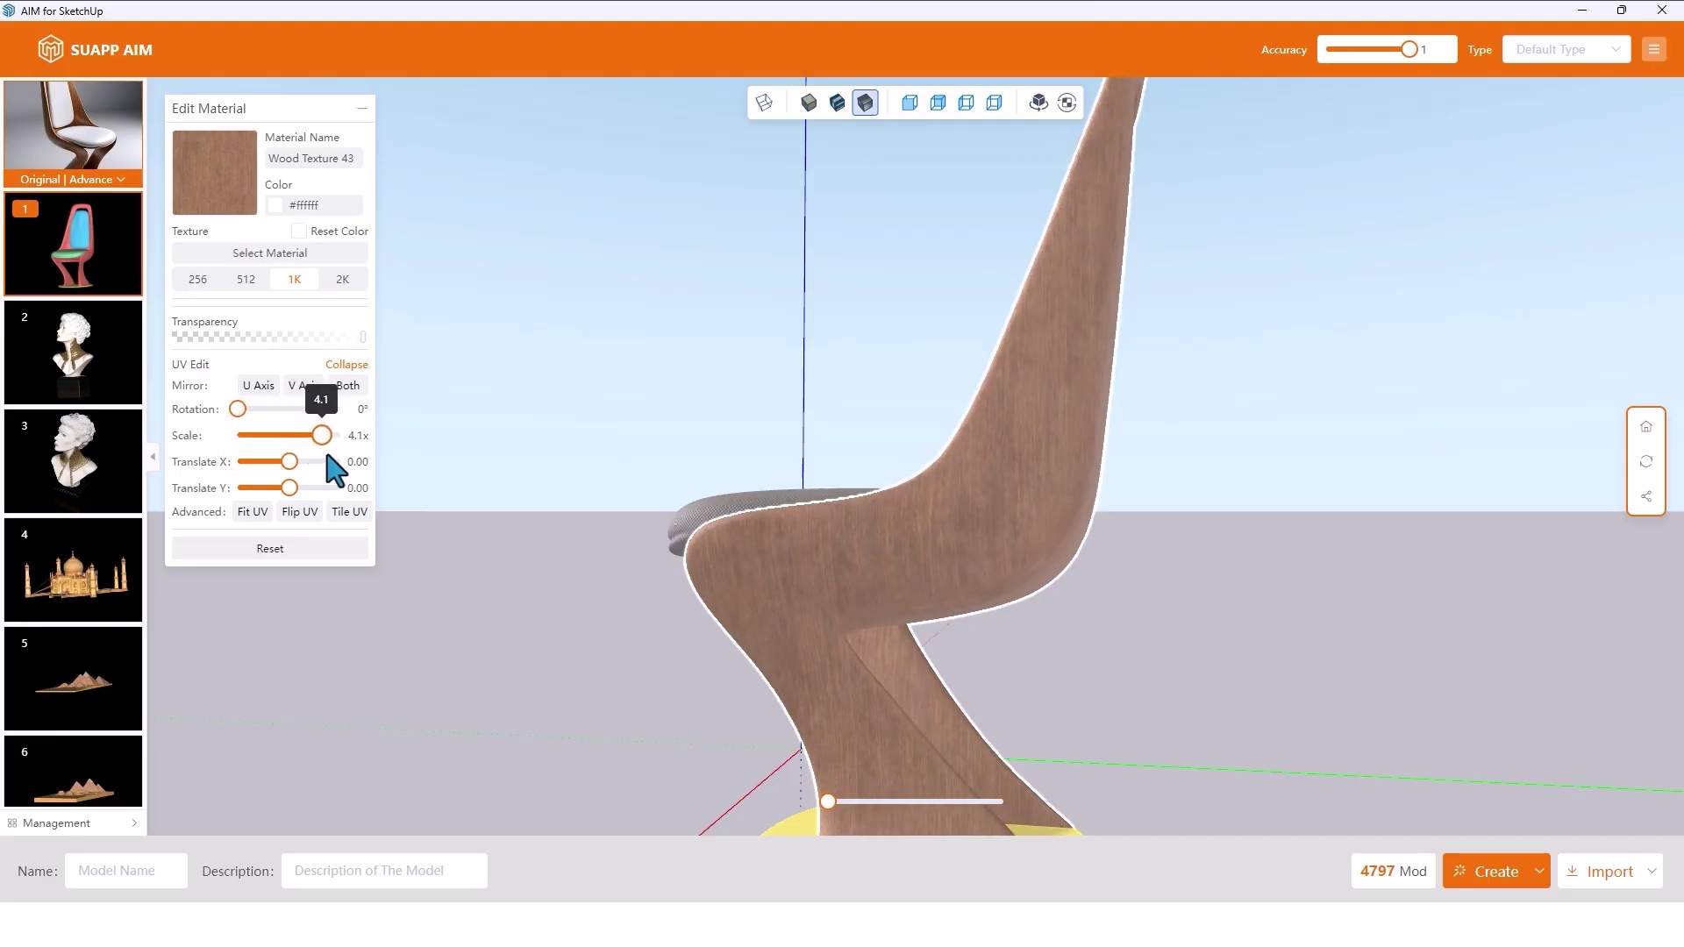
mouse_move(1035, 586)
mouse_down()
mouse_move(1117, 613)
mouse_move(1328, 613)
mouse_move(1064, 594)
mouse_up()
- Swap the frame's wood for the darker Wood Texture 98
scroll(451, 420, down, 3)
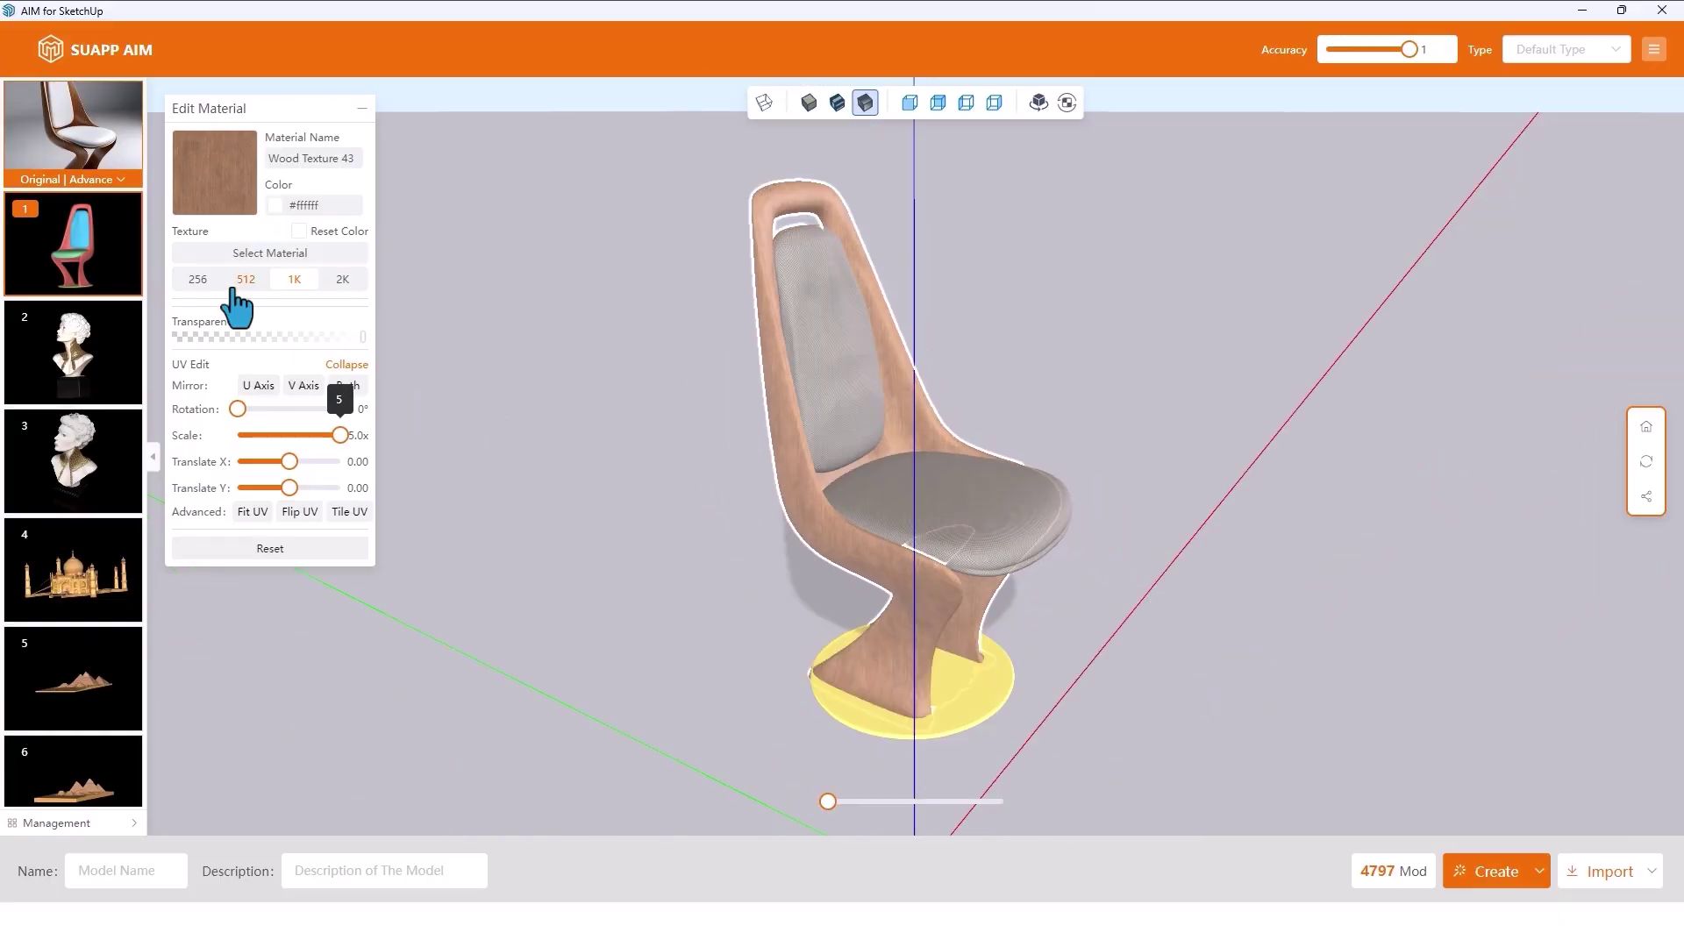
click(279, 253)
scroll(1621, 732, down, 1)
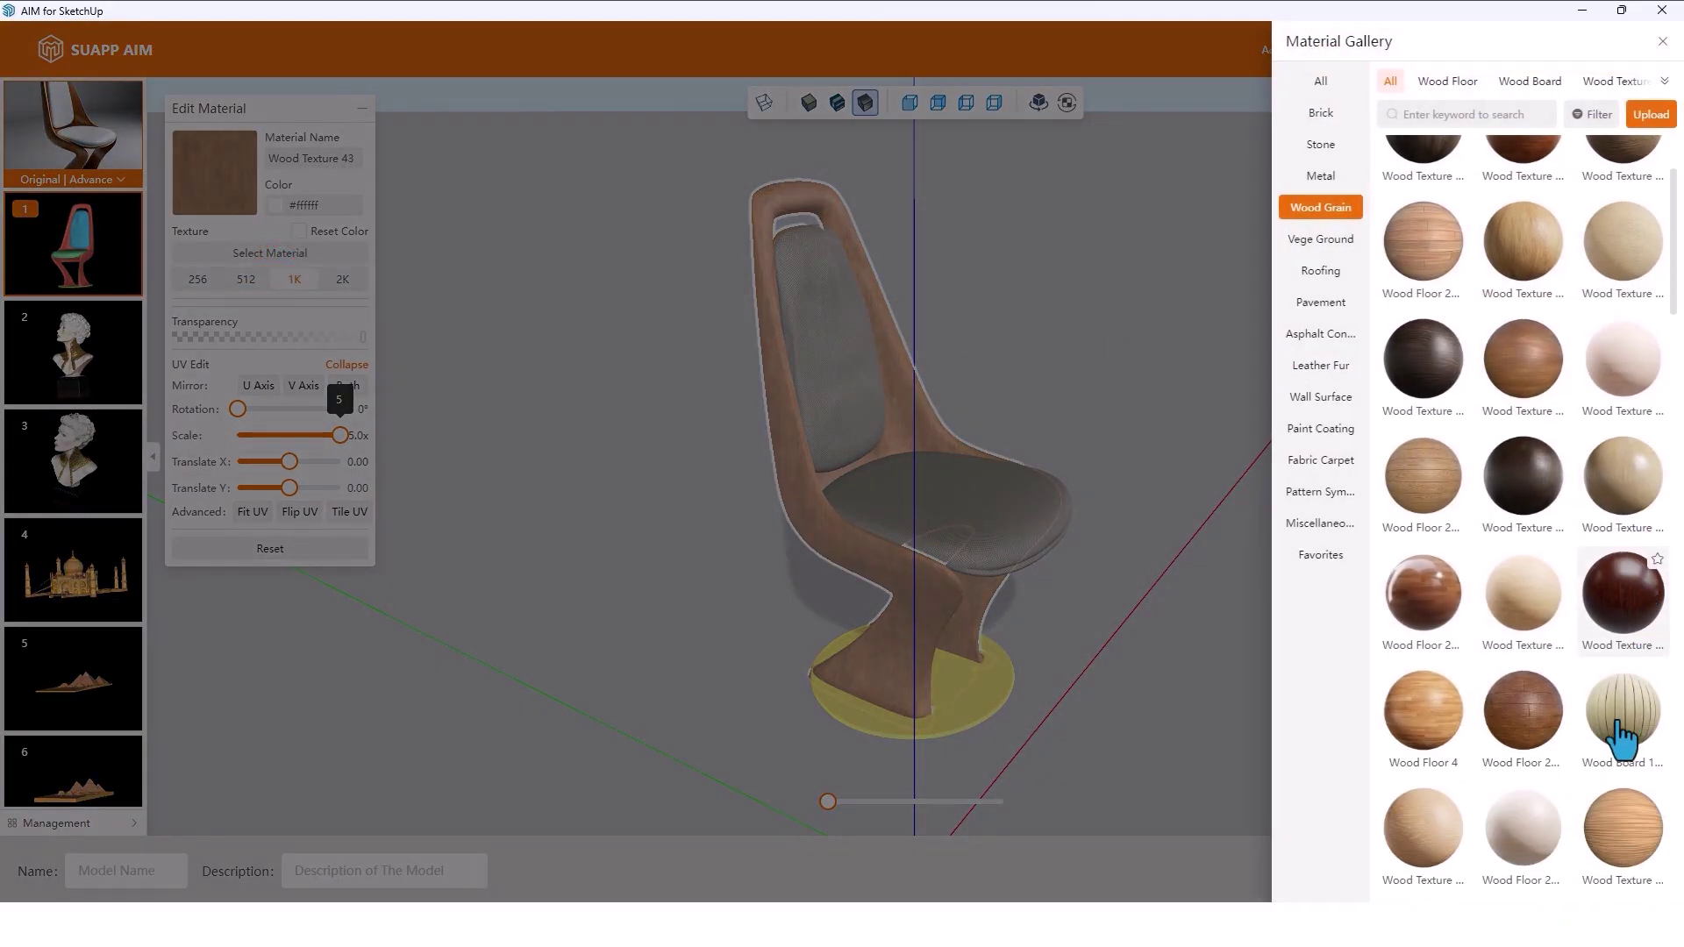
scroll(1510, 758, down, 3)
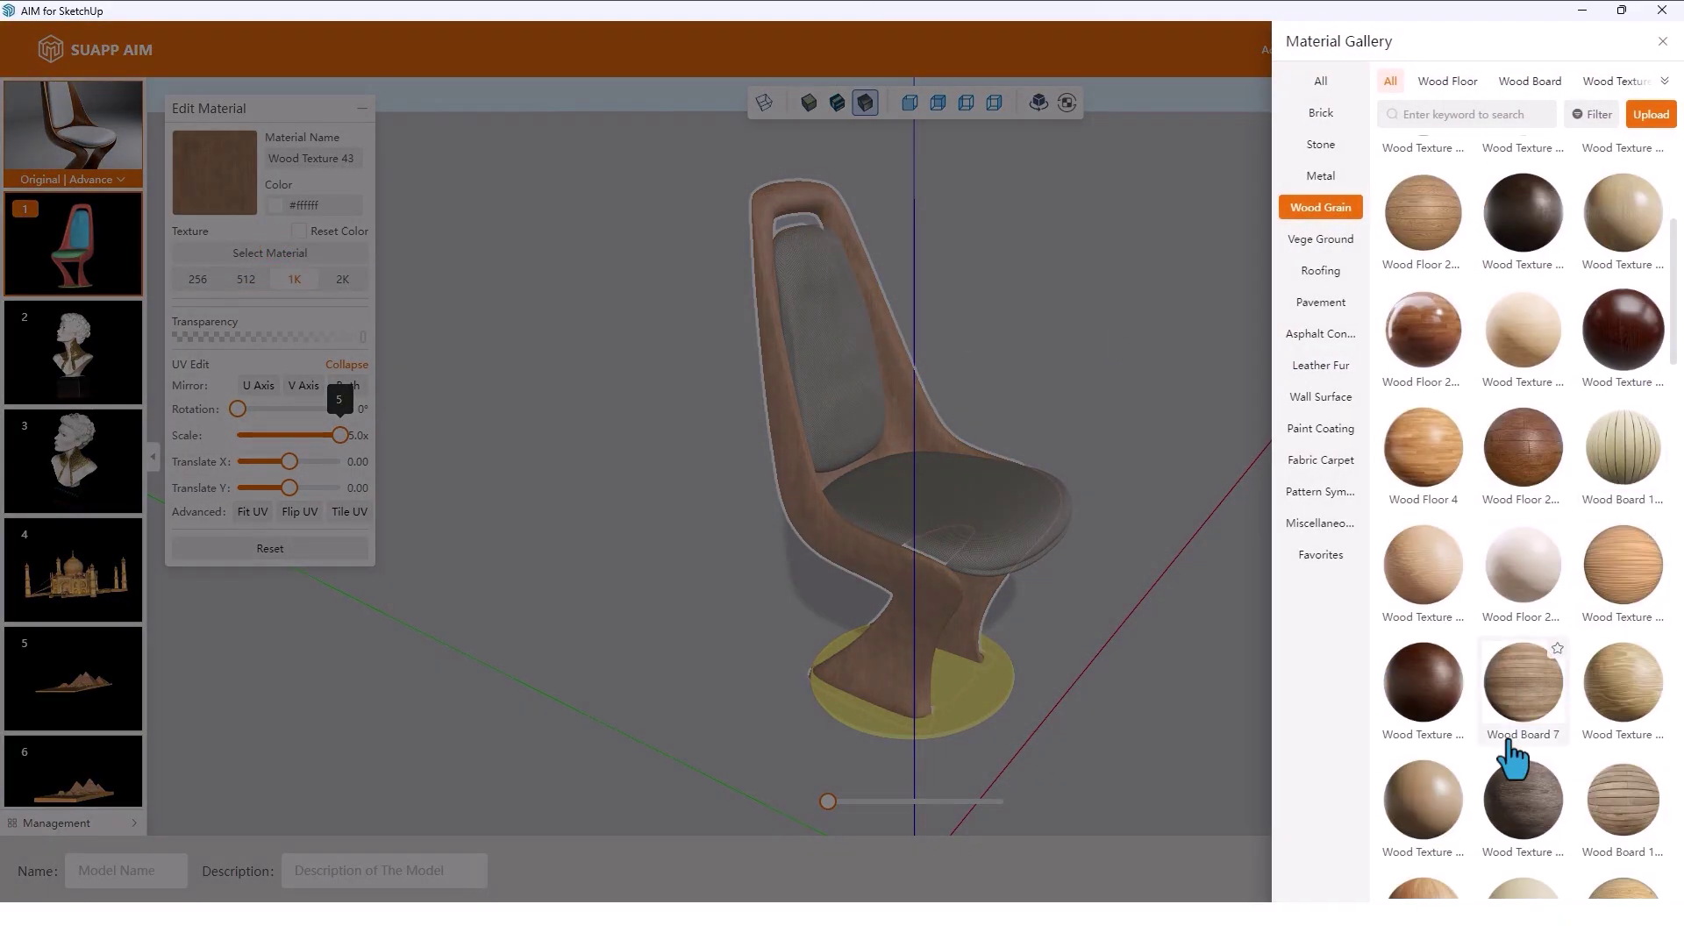
click(1428, 687)
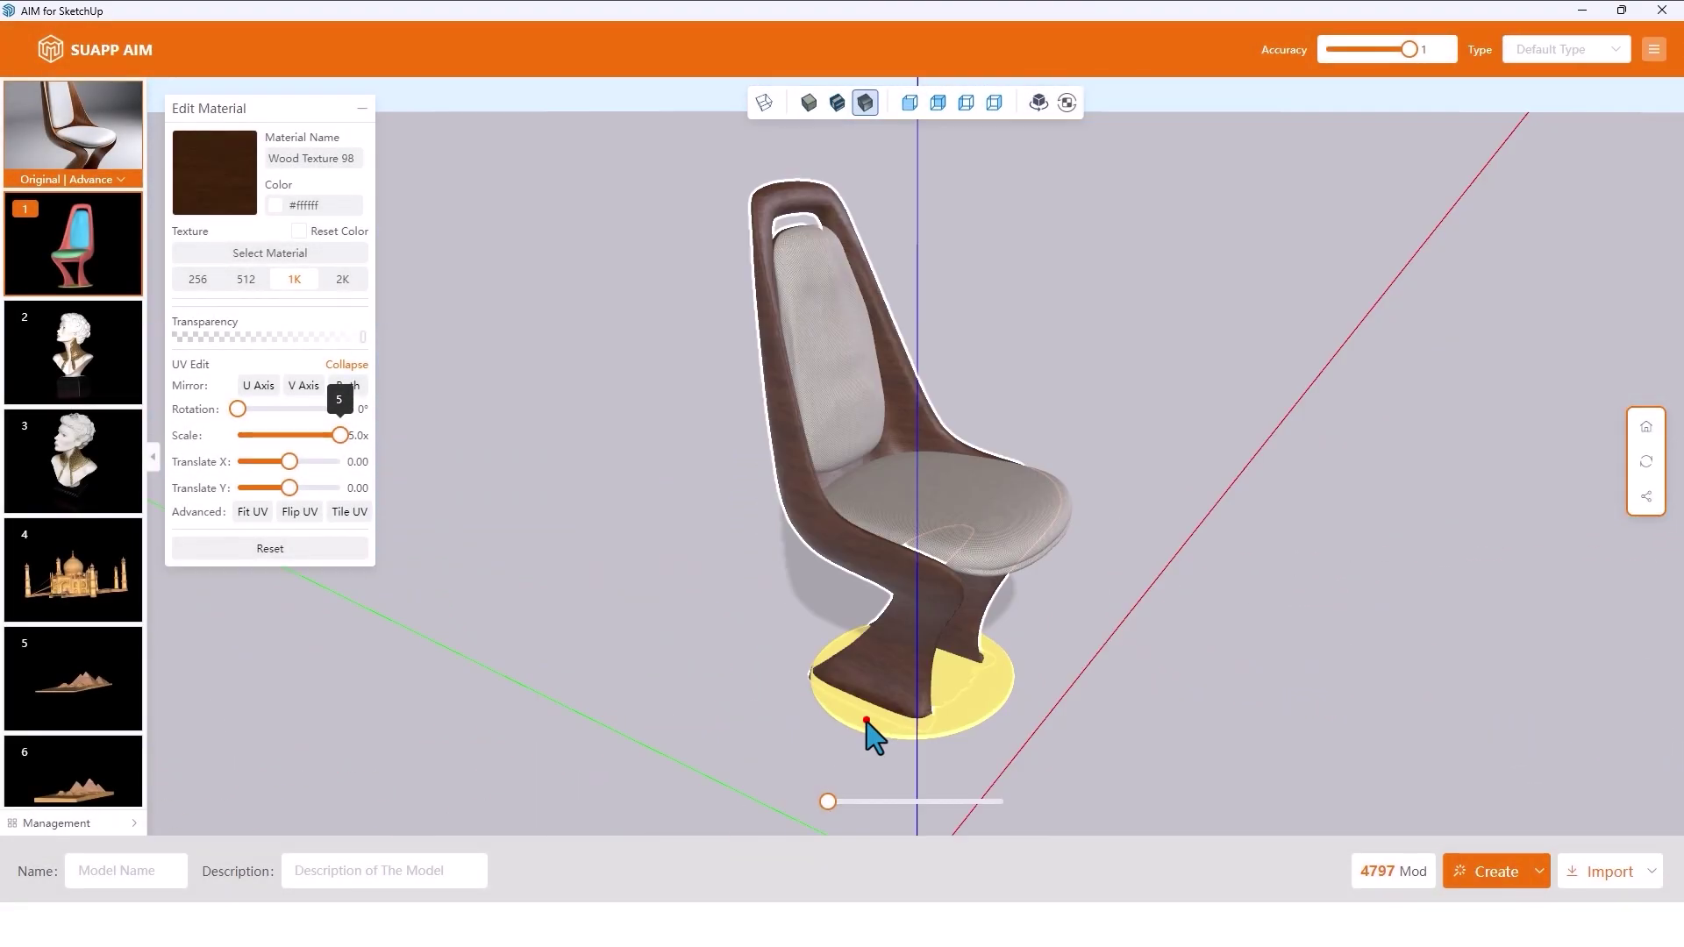
- Assign Wood Texture 98 from the Wood Grain library to the selected round base
click(866, 720)
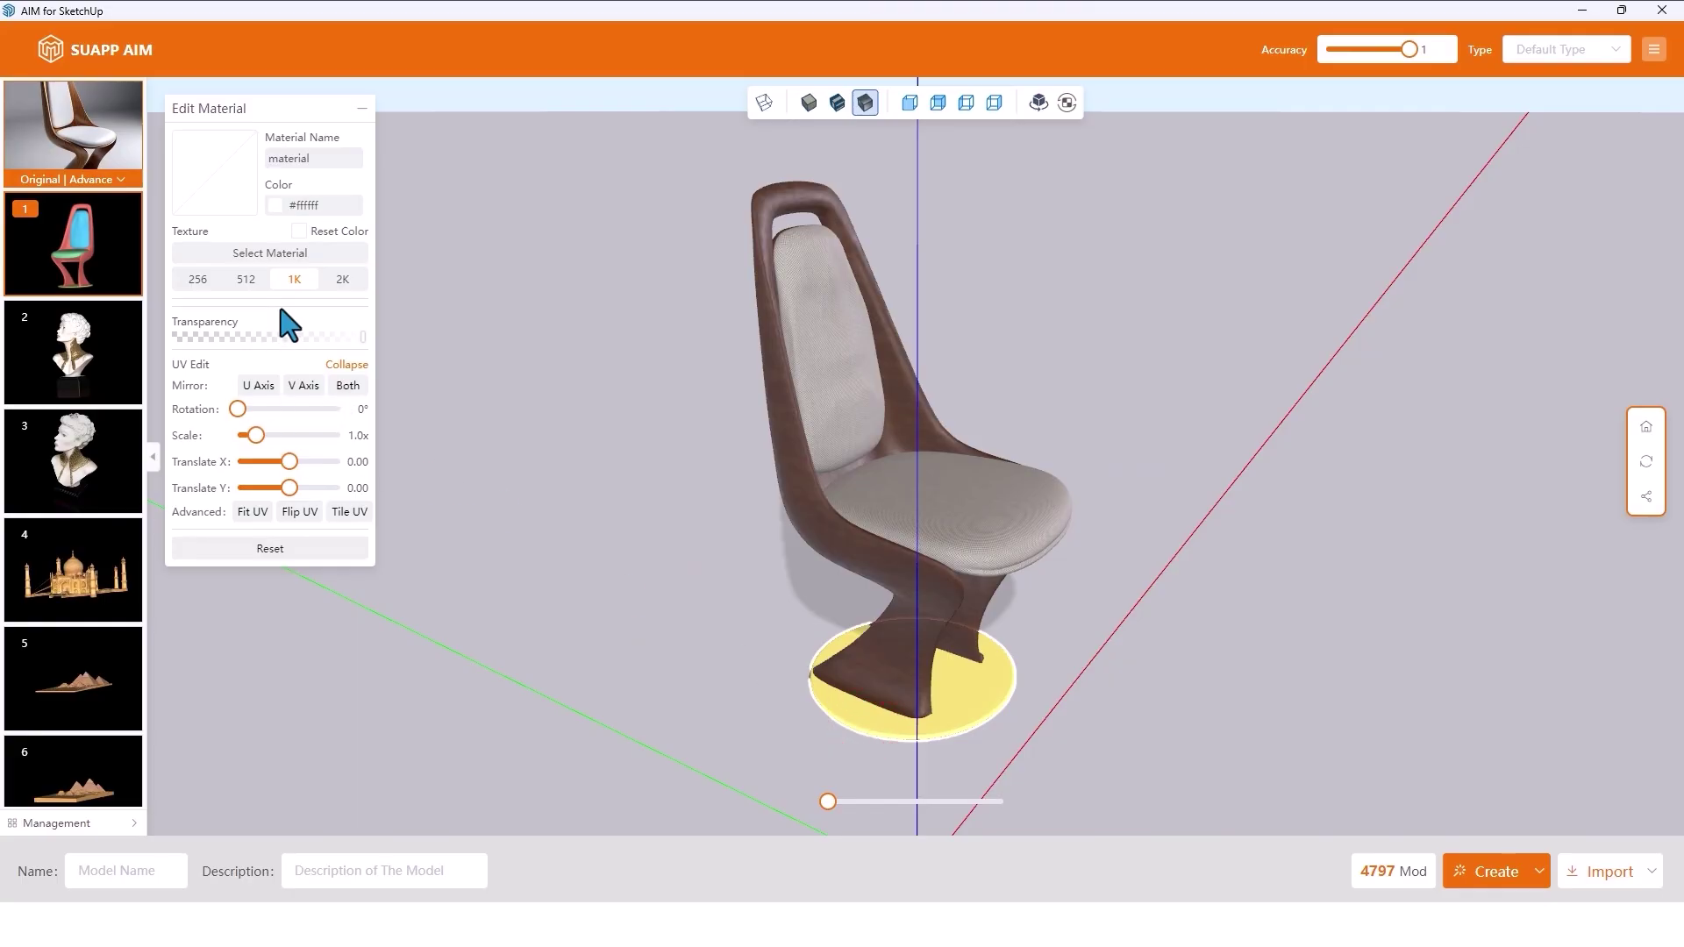
click(282, 254)
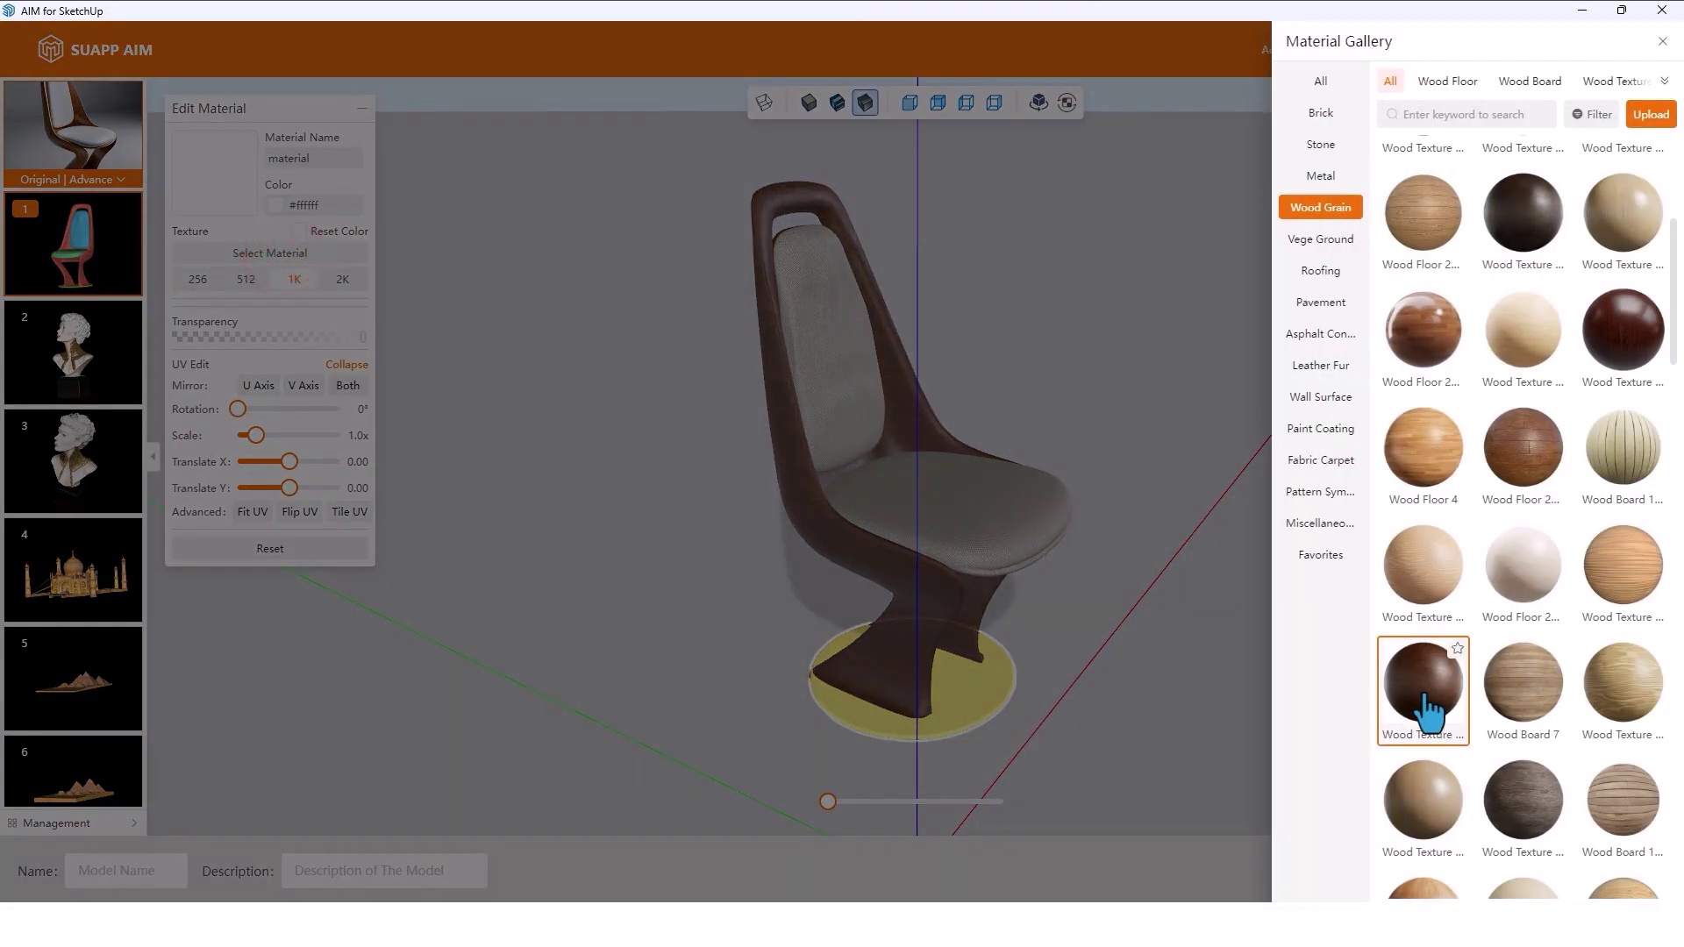
click(1426, 698)
- Orbit around the finished chair, check the seat's material, then turn toward the horse model
drag(946, 725, 1174, 502)
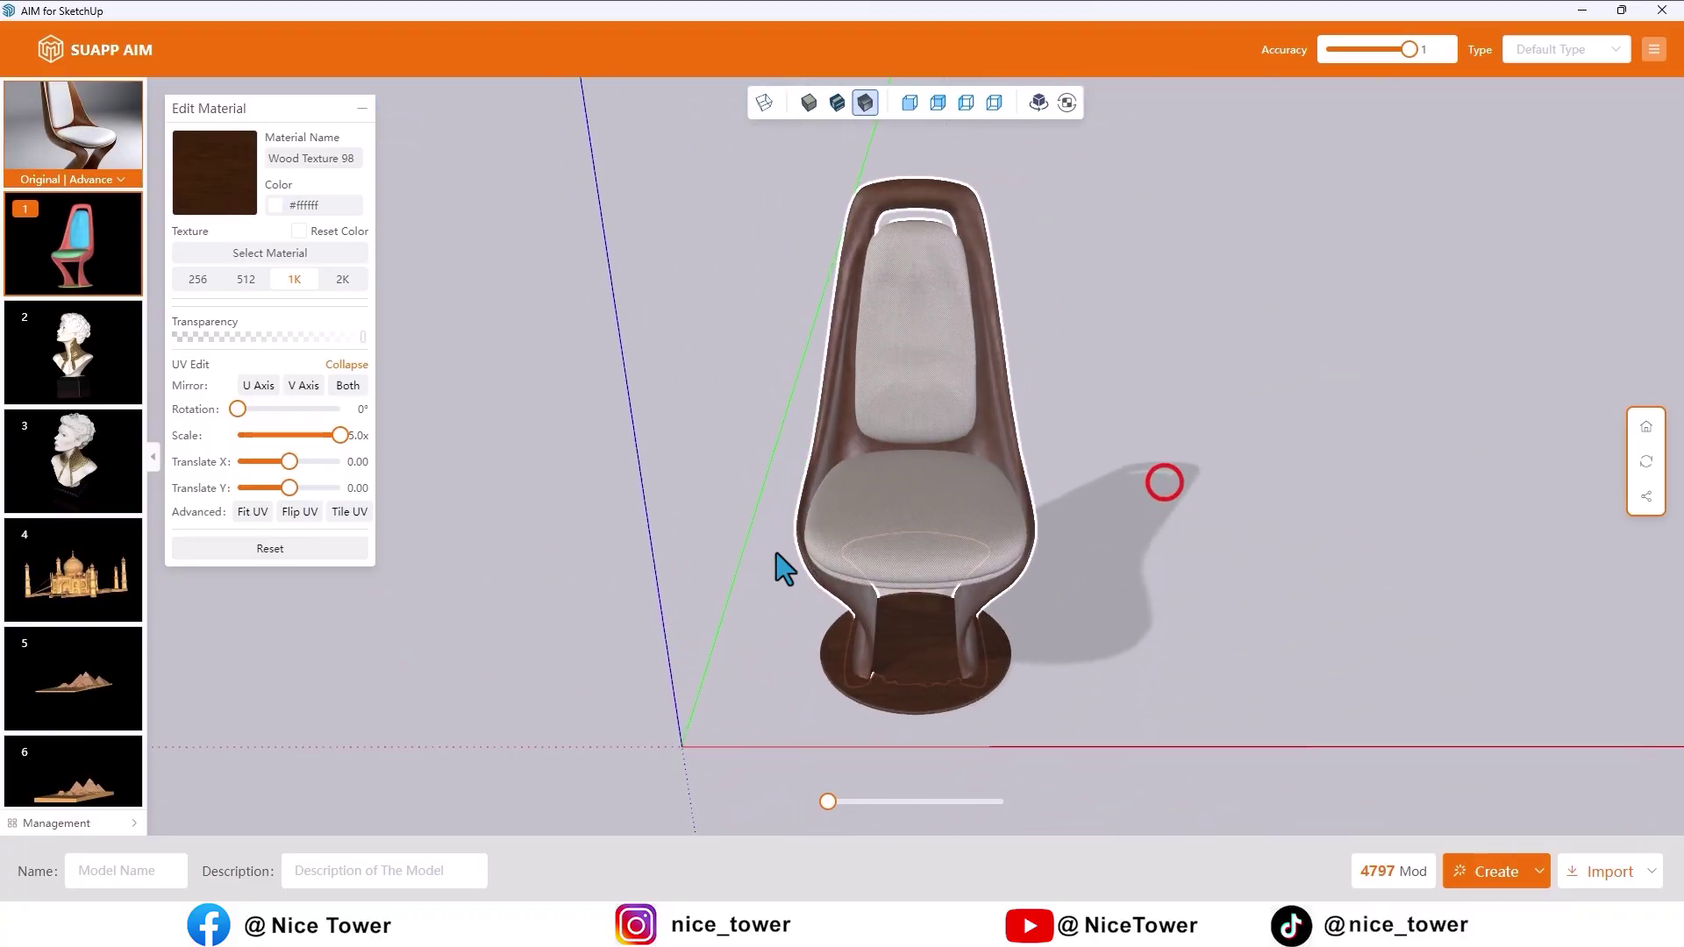
drag(776, 553, 1012, 546)
click(1012, 546)
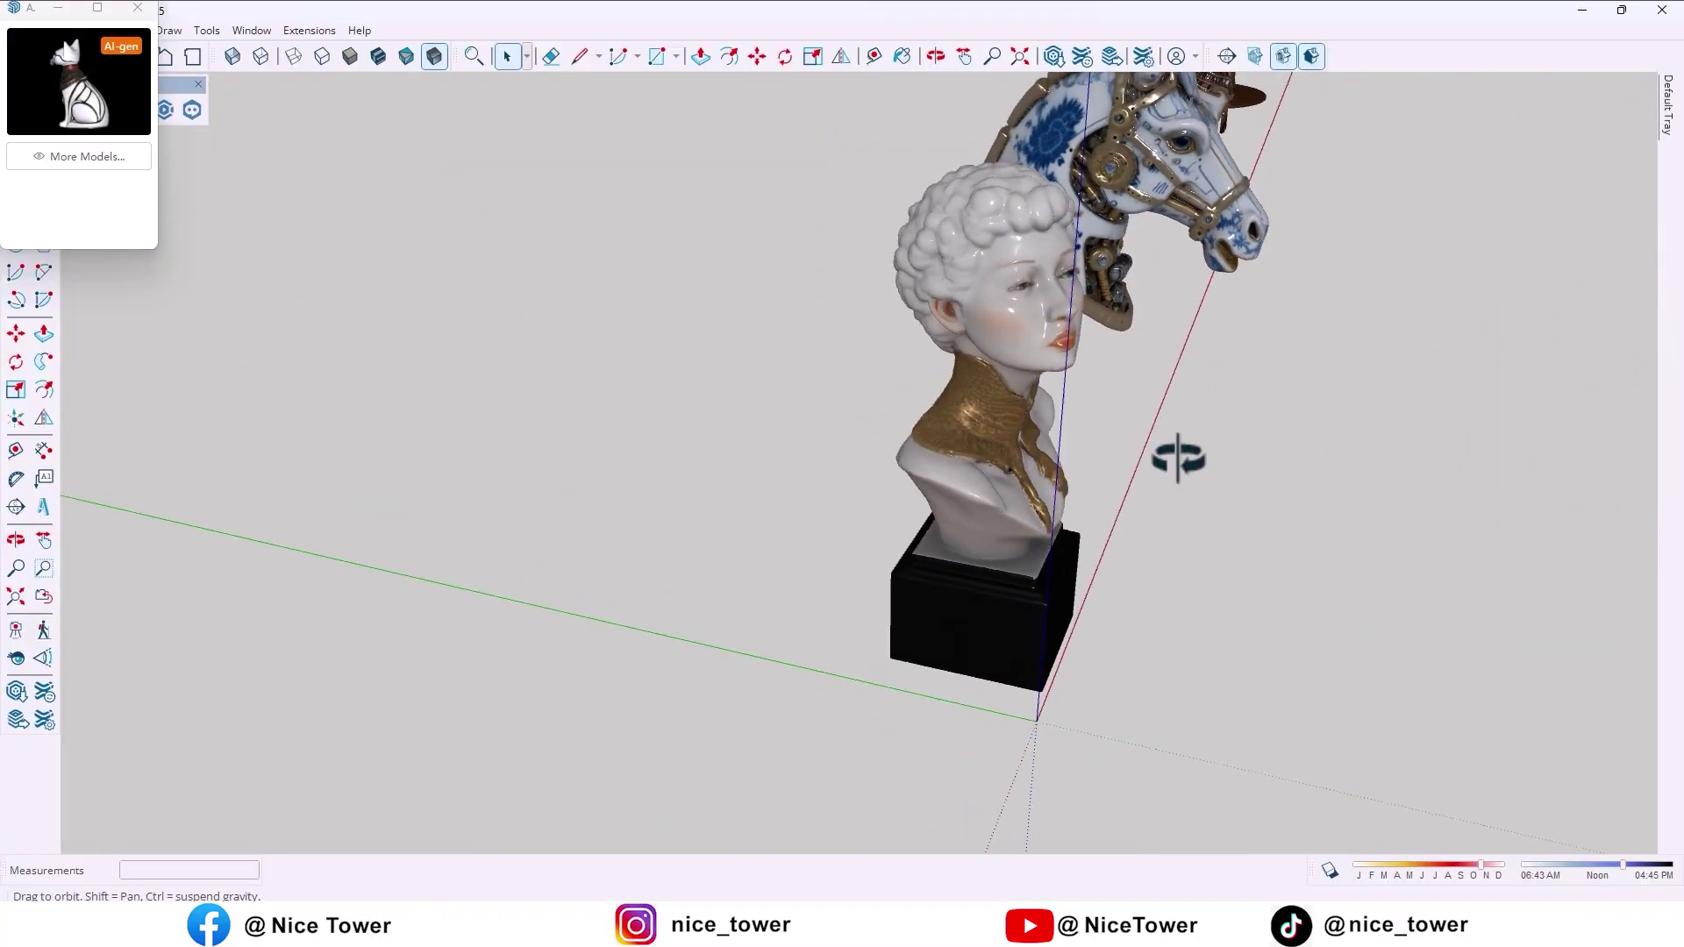
mouse_move(1176, 455)
middle_down()
mouse_move(781, 470)
mouse_move(812, 557)
middle_up()
scroll(934, 446, up, 5)
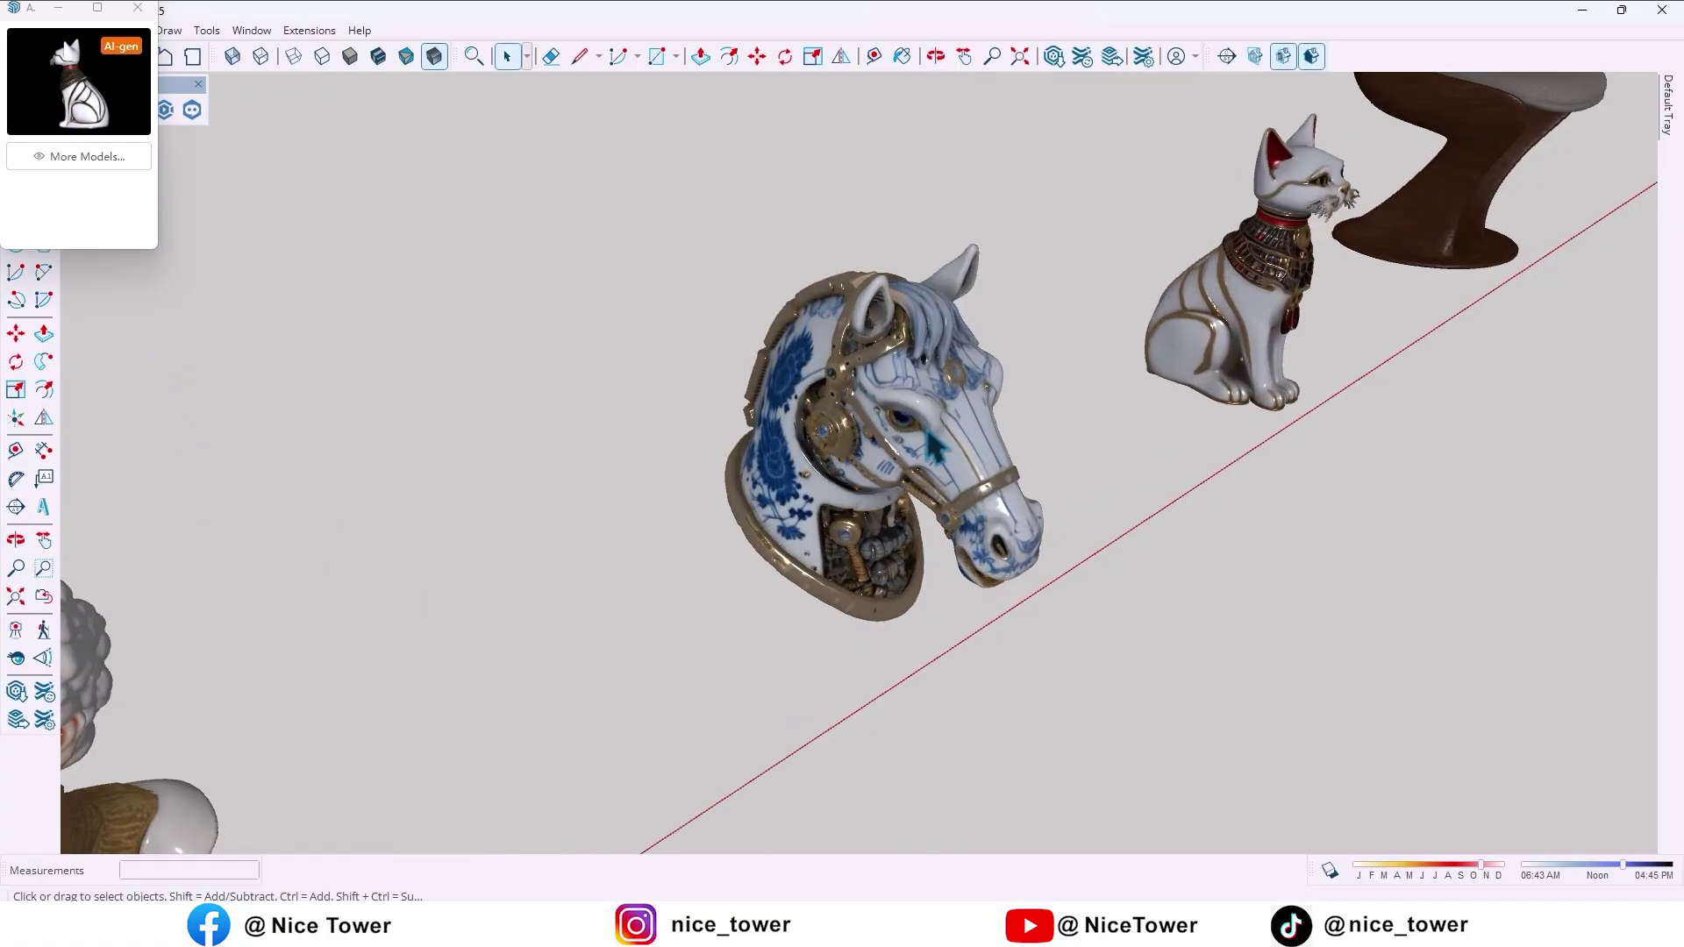
middle_drag(934, 445, 1649, 447)
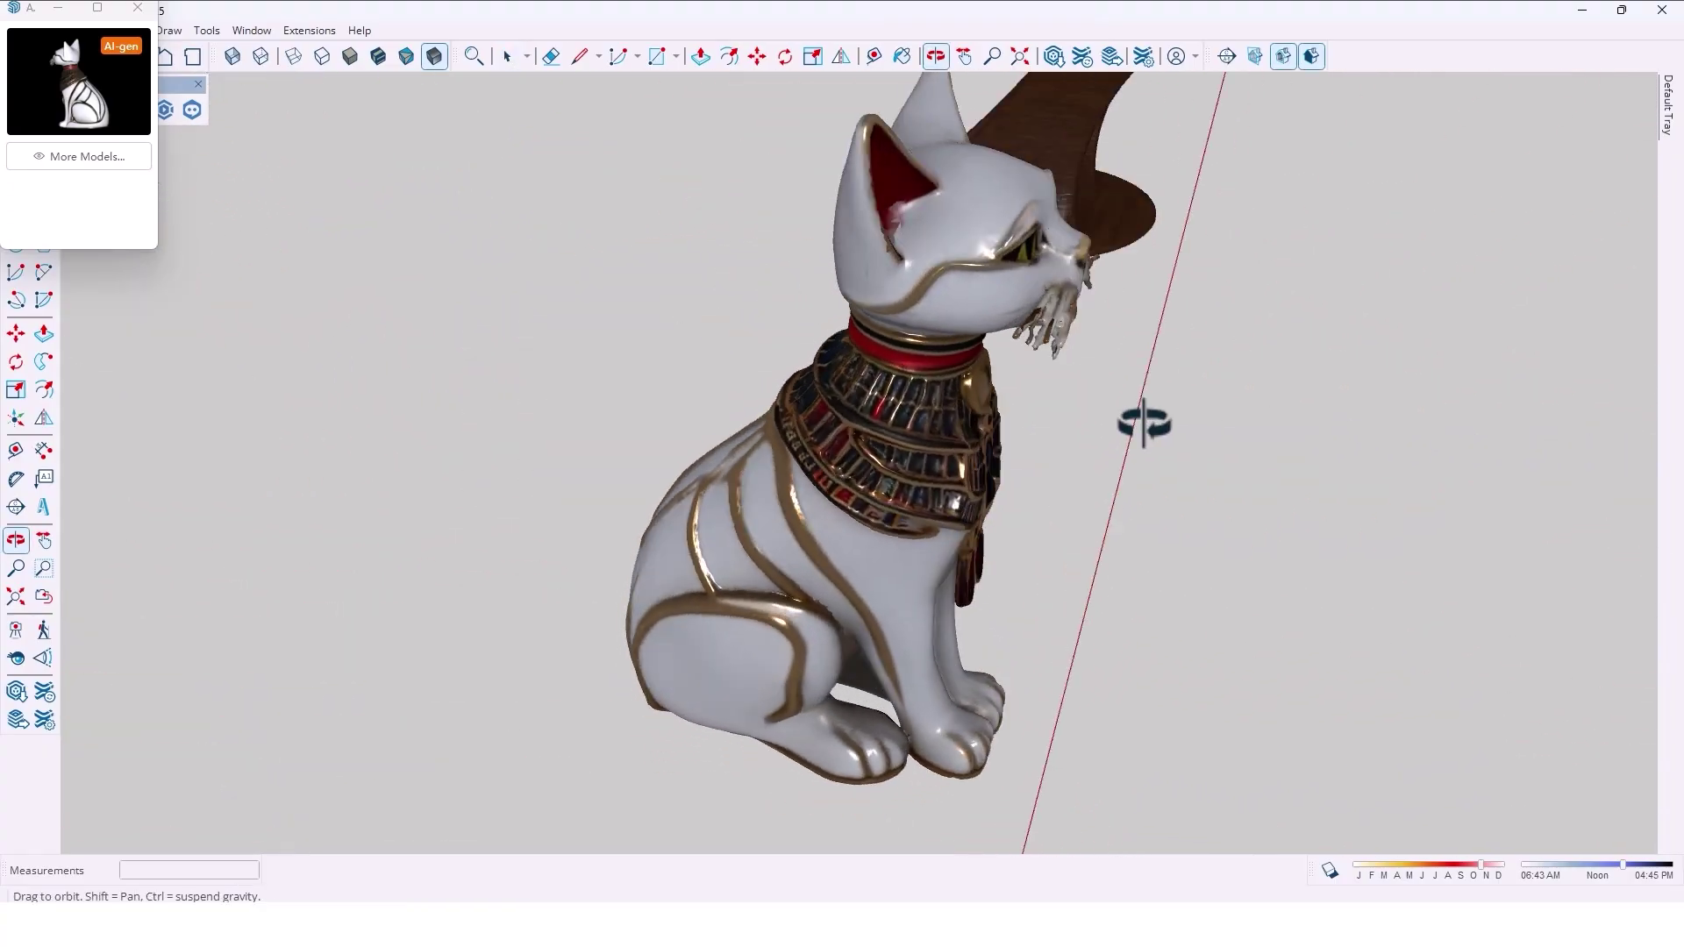